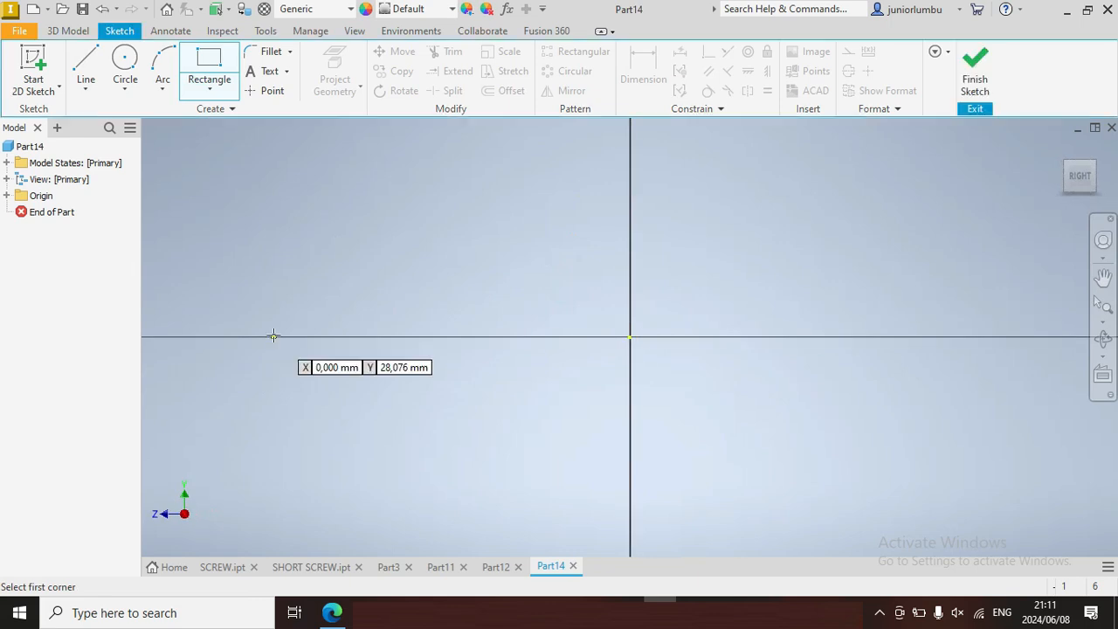
Complete the rectangle on the horizontal axis with its end on the vertical axis, and set its length to 18.5 mm.
left_click(631, 281)
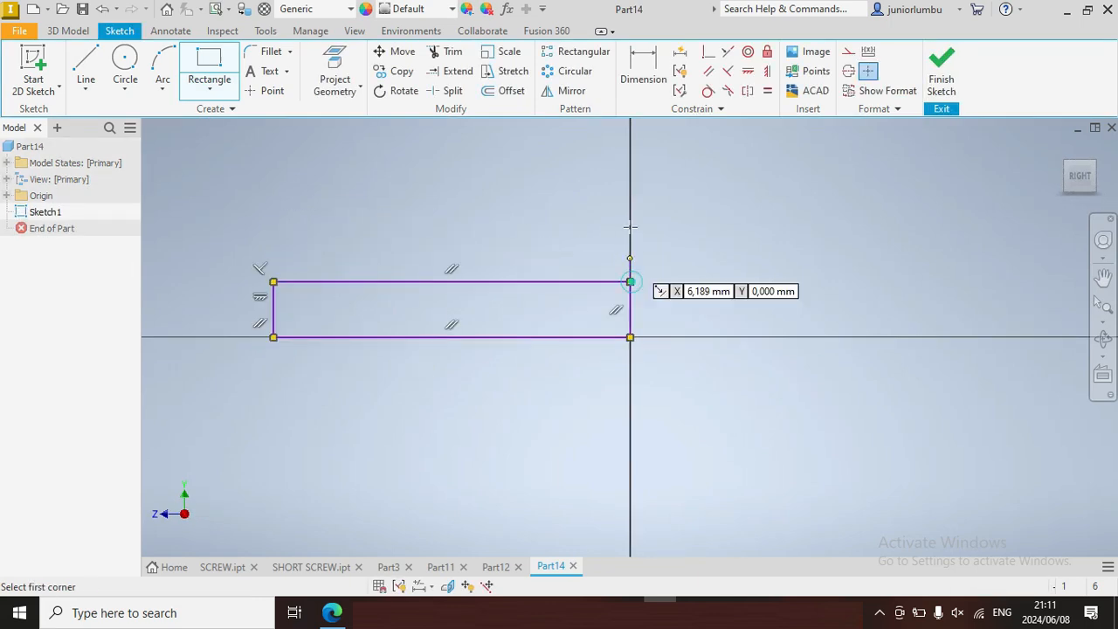
left_click(644, 68)
left_click(488, 282)
left_click(785, 252)
type("18.5")
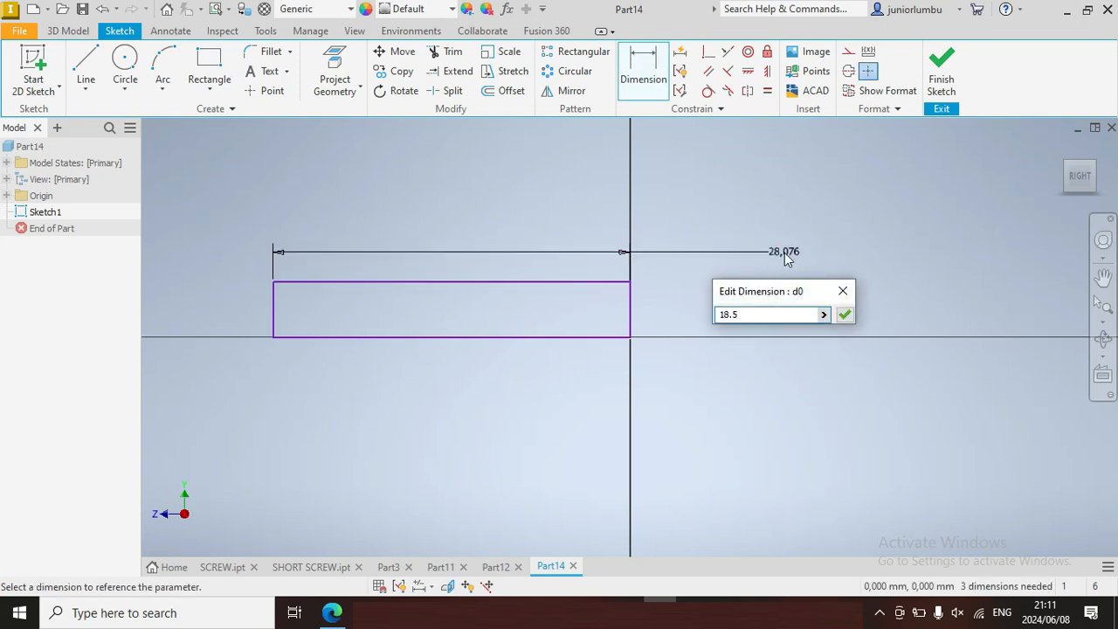
key("Return")
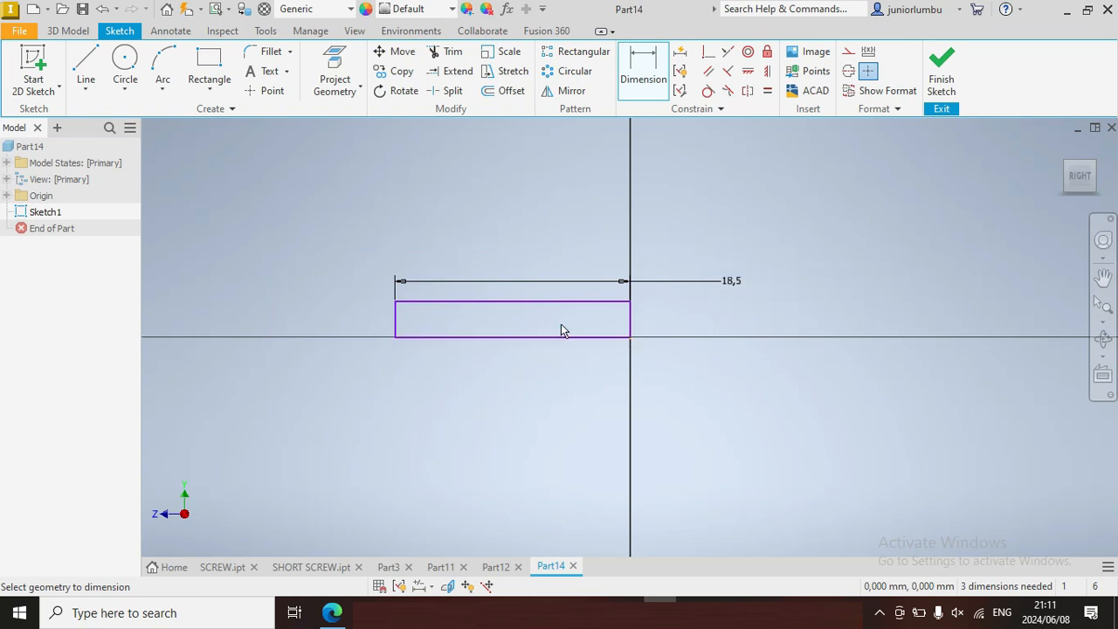
Set the rectangle's height to 1.5 mm.
left_click(630, 311)
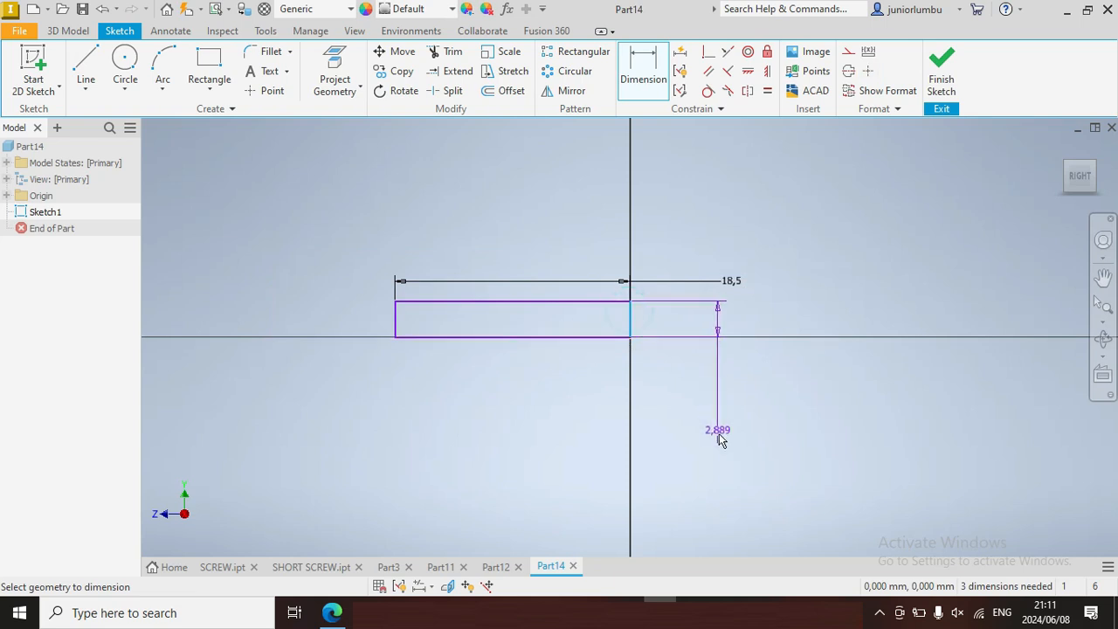
left_click(718, 438)
type("1.5")
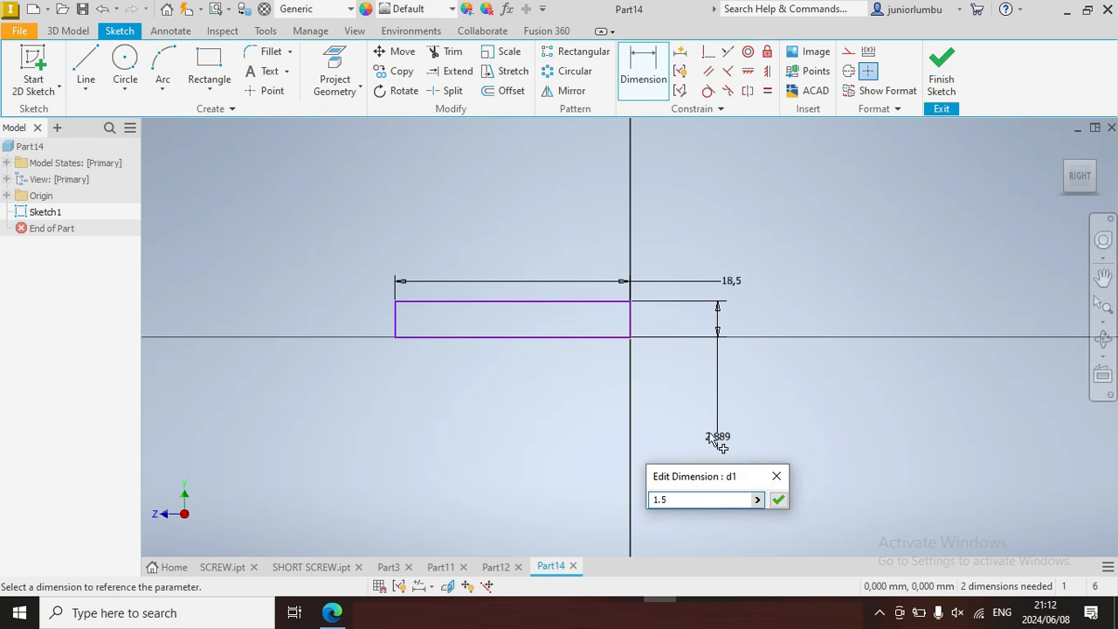
key("Return")
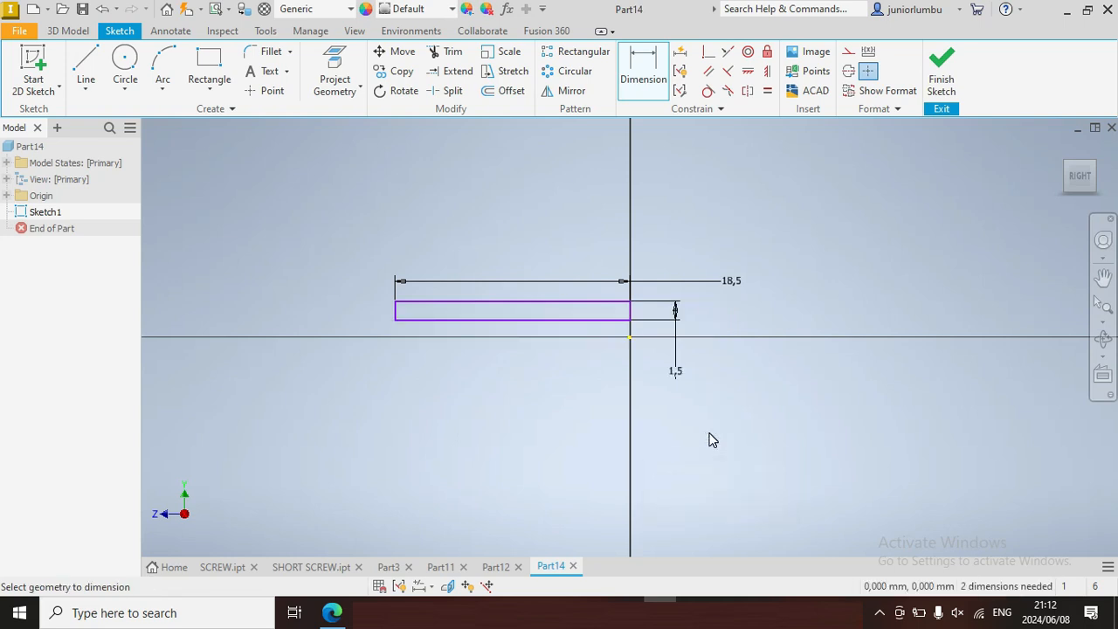
Dimension the rectangle's lower edge to the origin with a distance of 0 mm.
scroll(631, 329, "up", 4)
left_click(620, 316)
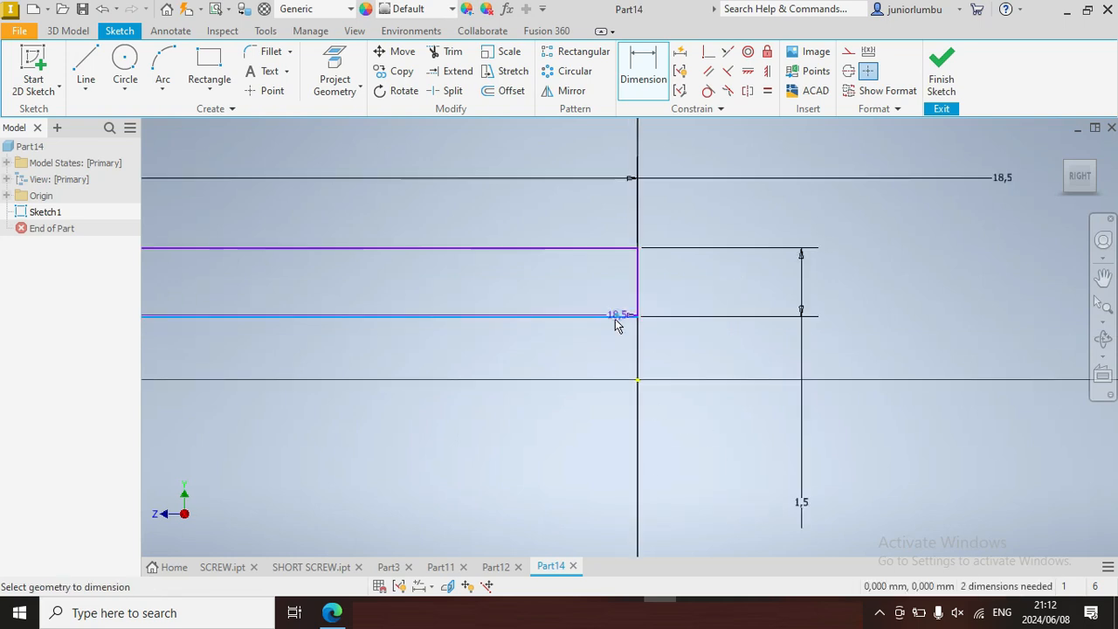
left_click(672, 447)
type("0")
key("Return")
Draw a horizontal line about 36 mm long along the rectangle's lower edge, extending past both of its ends.
scroll(673, 451, "down", 4)
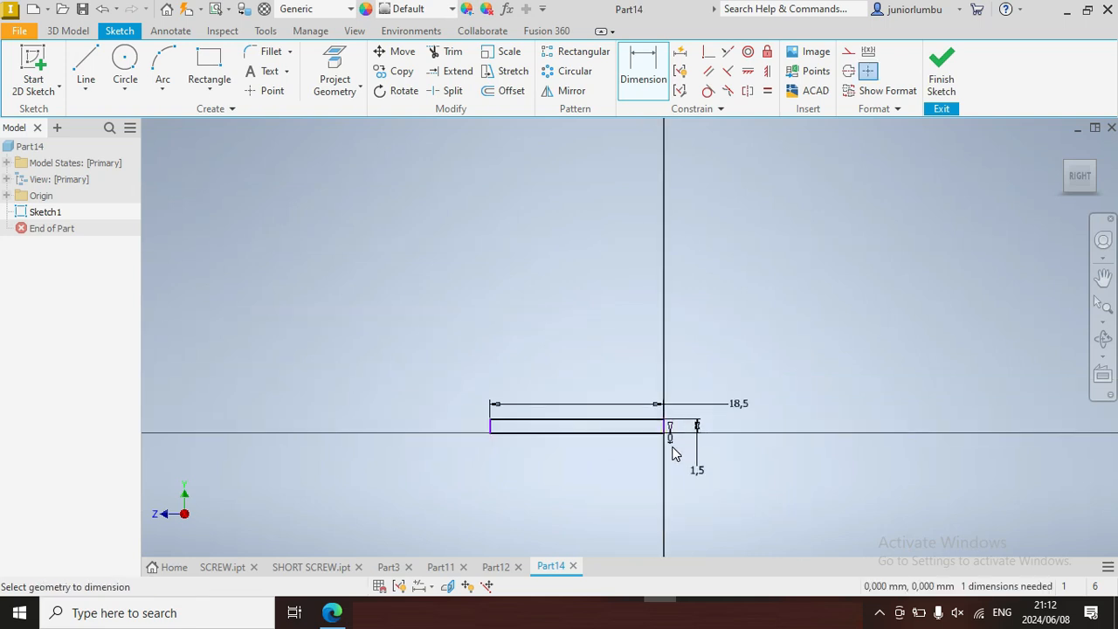
left_click(86, 70)
scroll(350, 463, "up", 3)
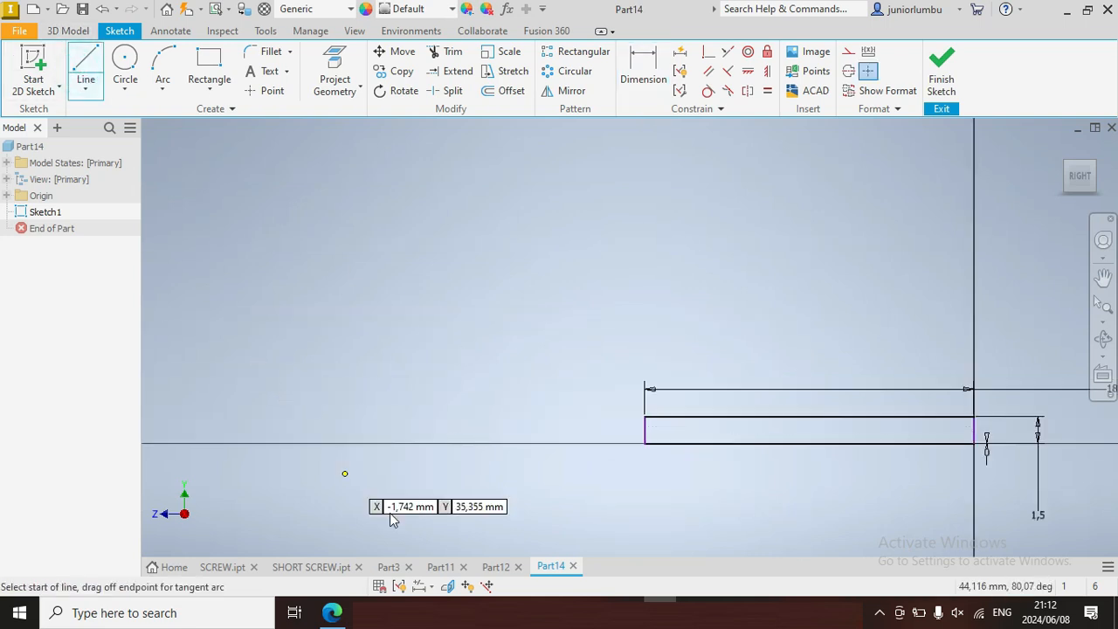
left_click(429, 443)
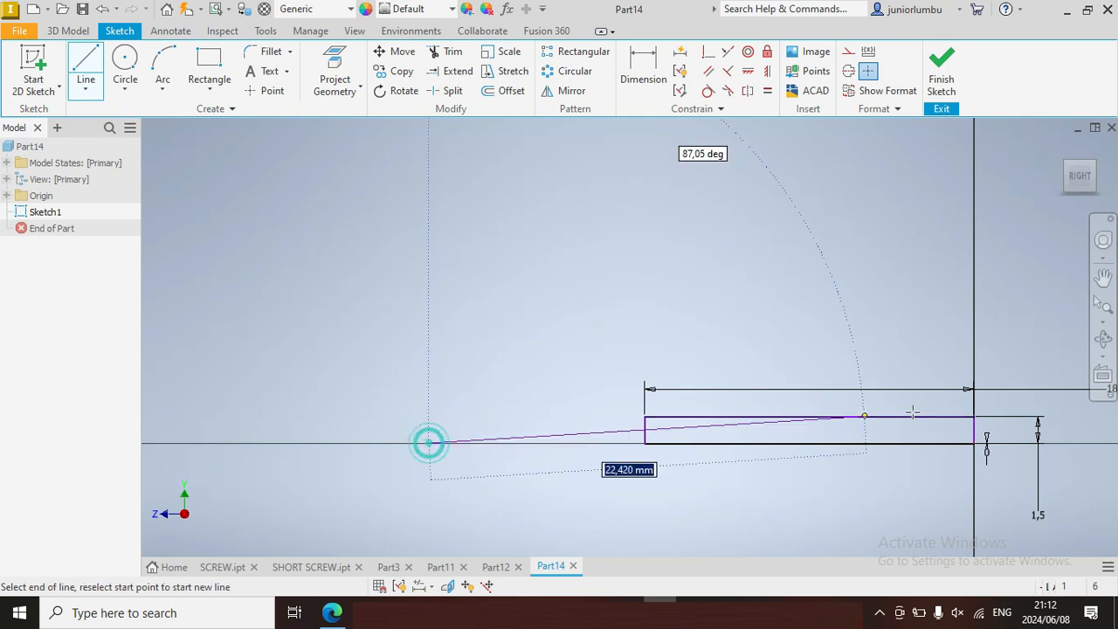
left_click(1066, 443)
key("Escape")
left_click(86, 70)
scroll(599, 472, "up", 4)
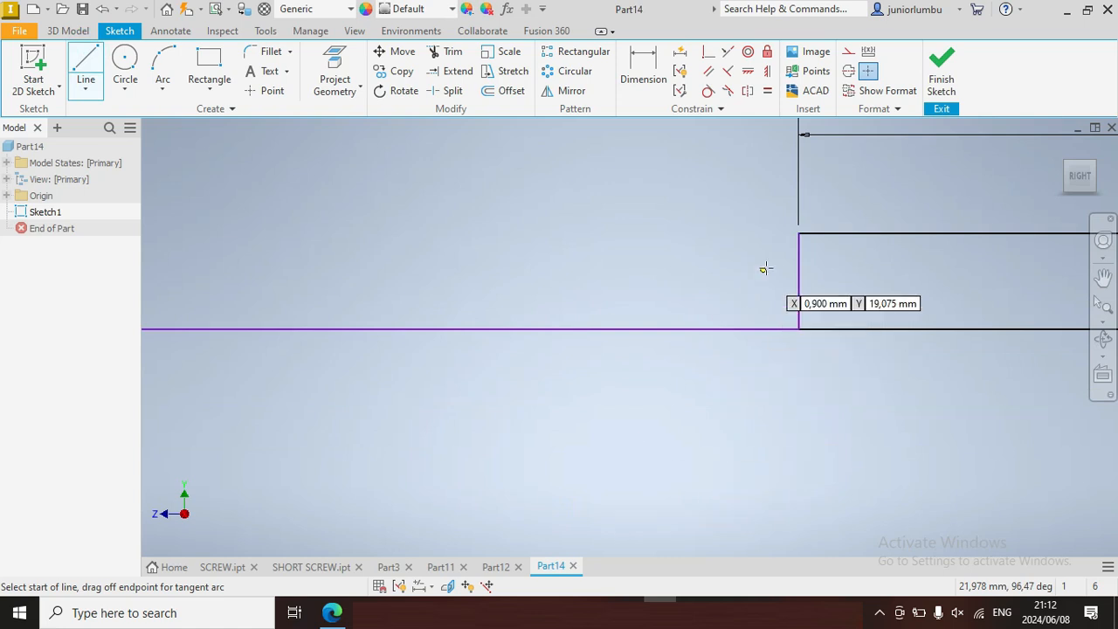
left_click(798, 234)
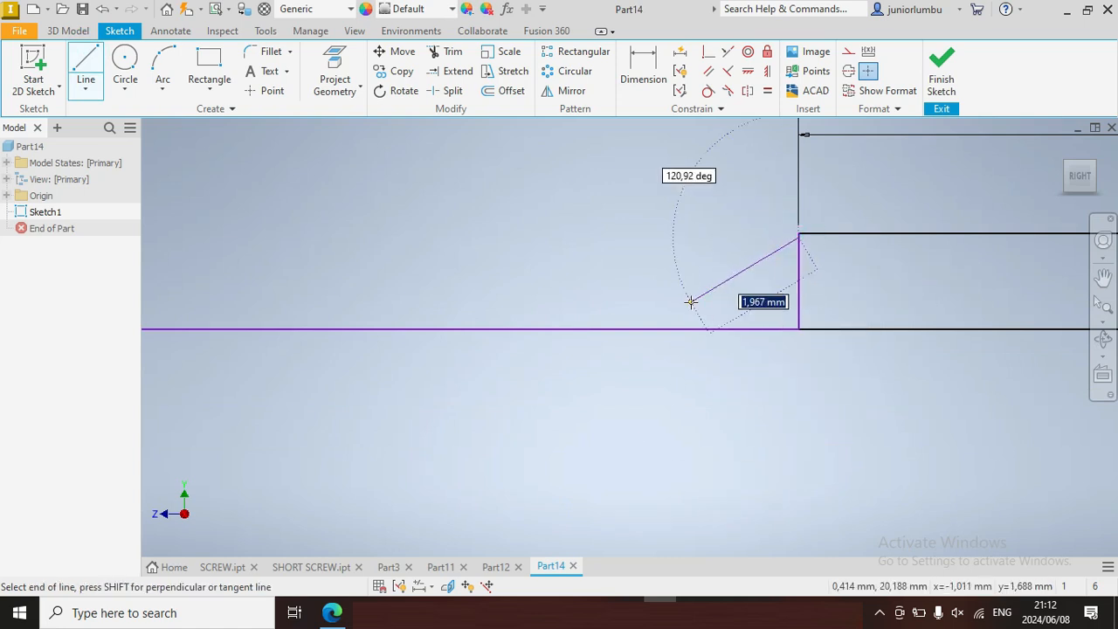
key("Escape")
Draw a slanted line from the upper corner of the rectangle's free end outward and down to the long horizontal line.
left_click(88, 66)
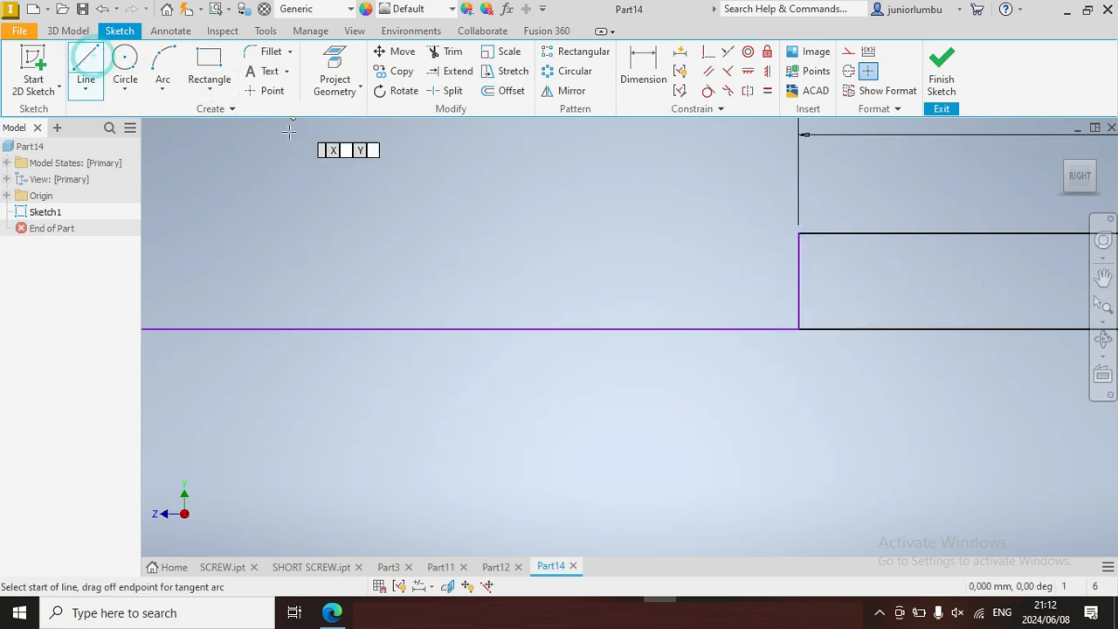
left_click(799, 234)
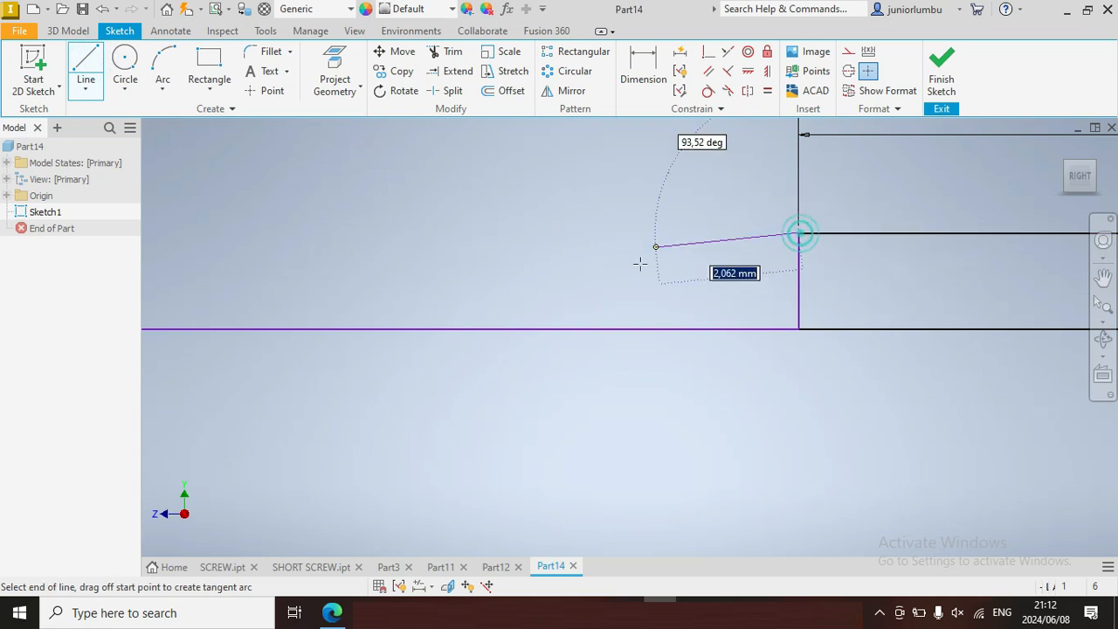
left_click(627, 329)
scroll(699, 367, "down", 3)
key("Escape")
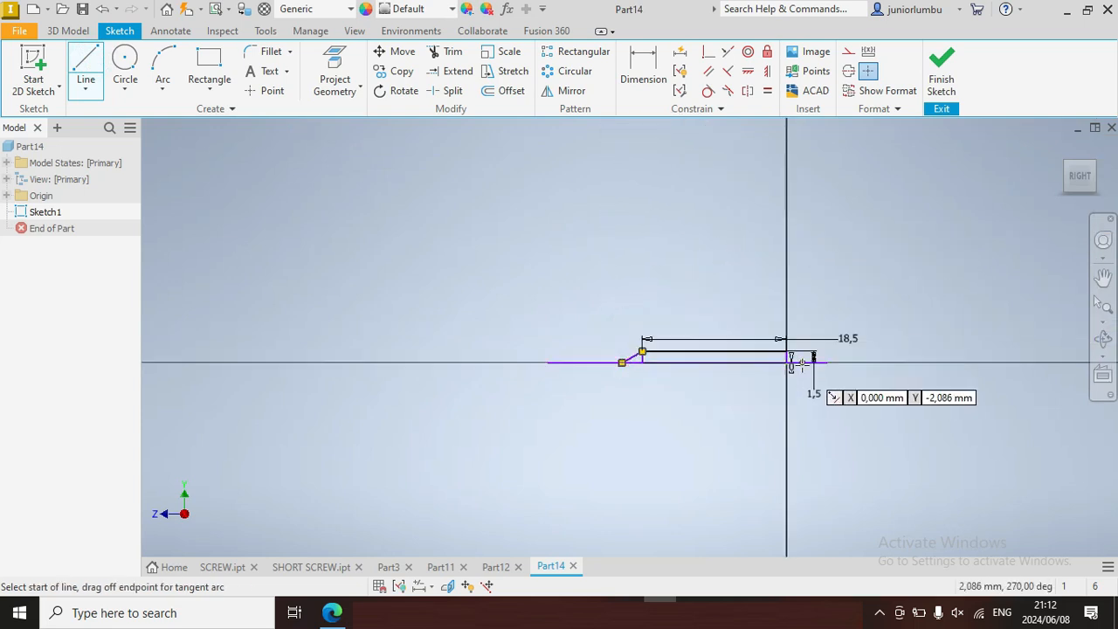
Set the angle between the slanted line and the long horizontal line to 25 degrees.
left_click(643, 70)
scroll(507, 236, "down", 5)
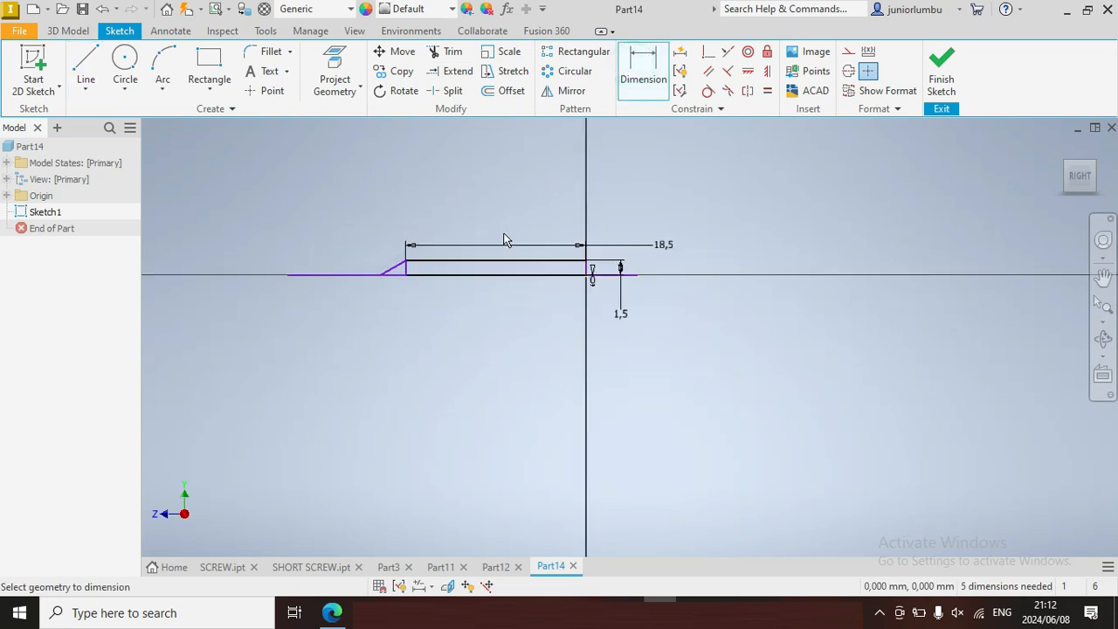
scroll(426, 271, "up", 5)
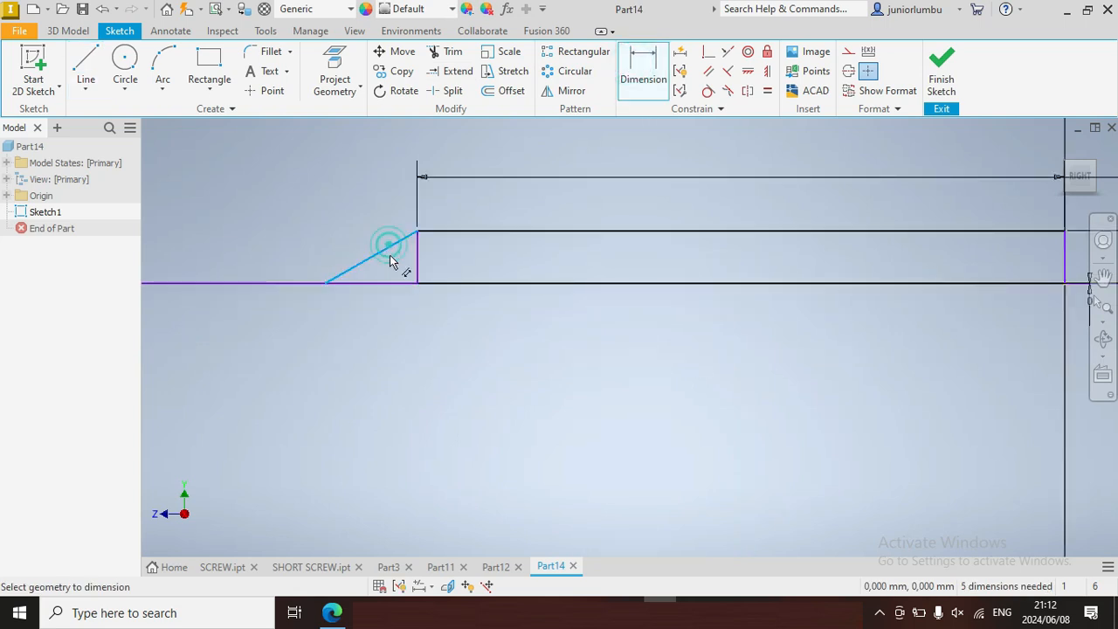
left_click(392, 283)
left_click(390, 268)
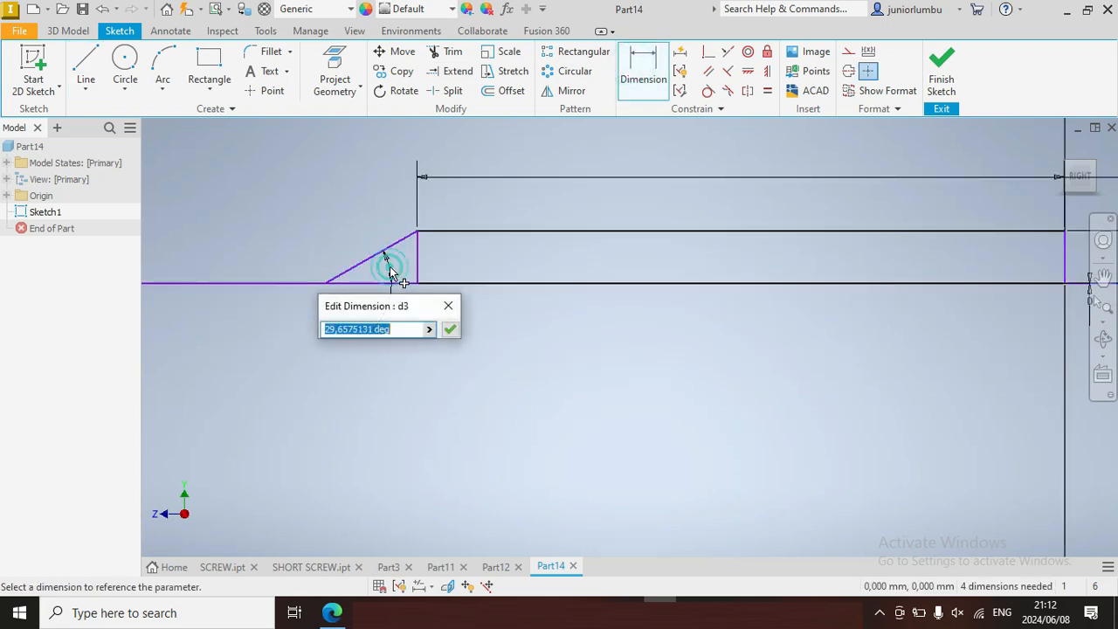
key("Return")
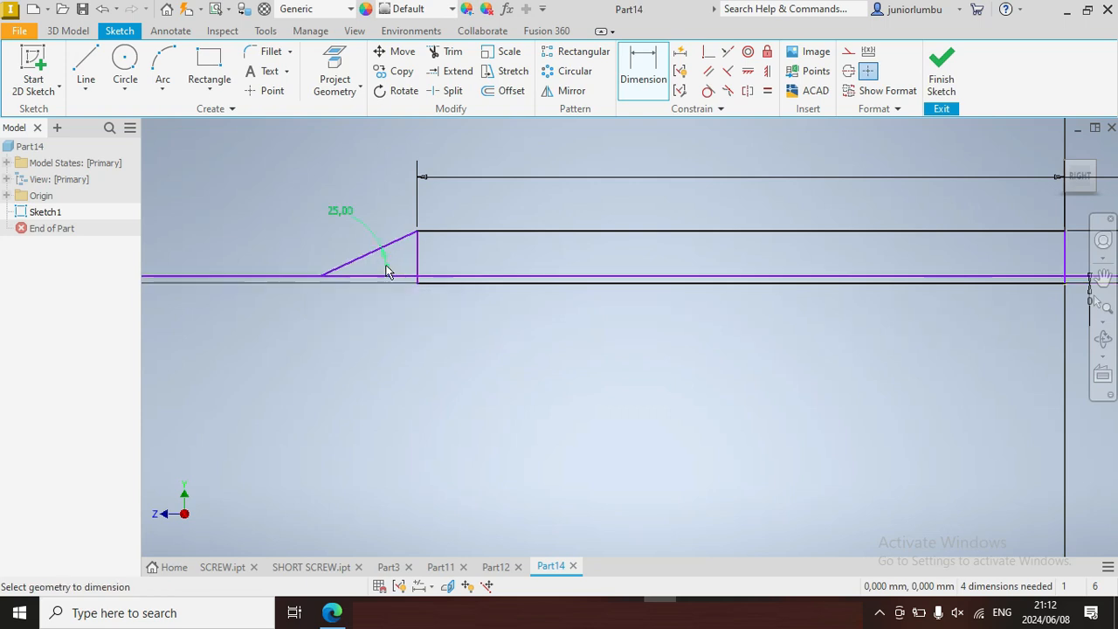
Set the distance between the long horizontal line and the rectangle's lower edge to 0 mm.
left_click(650, 76)
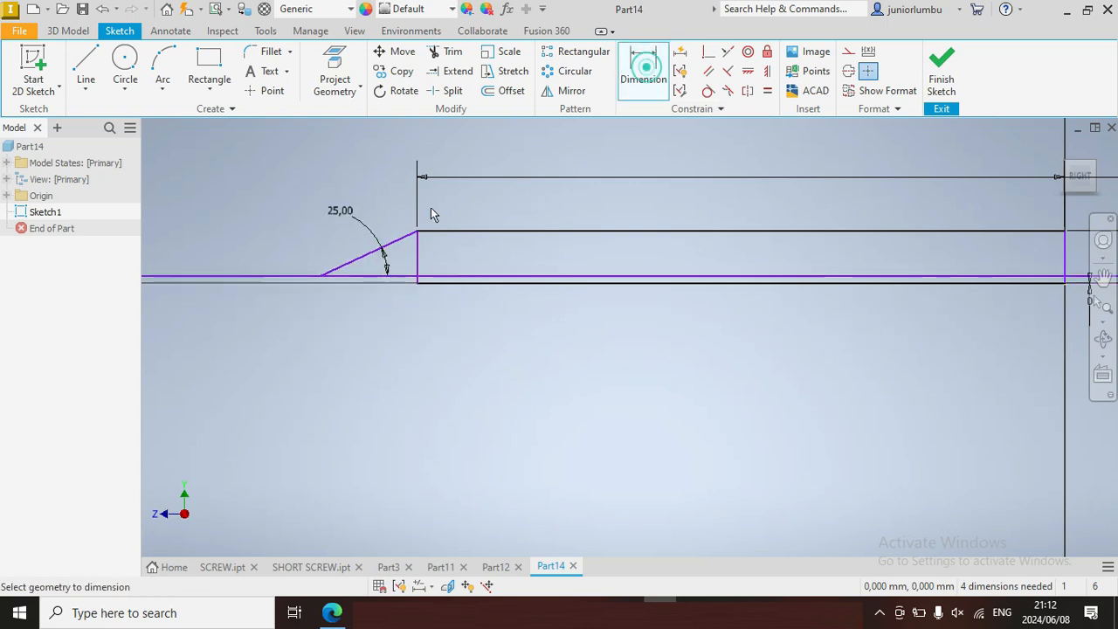
left_click(394, 276)
left_click(424, 286)
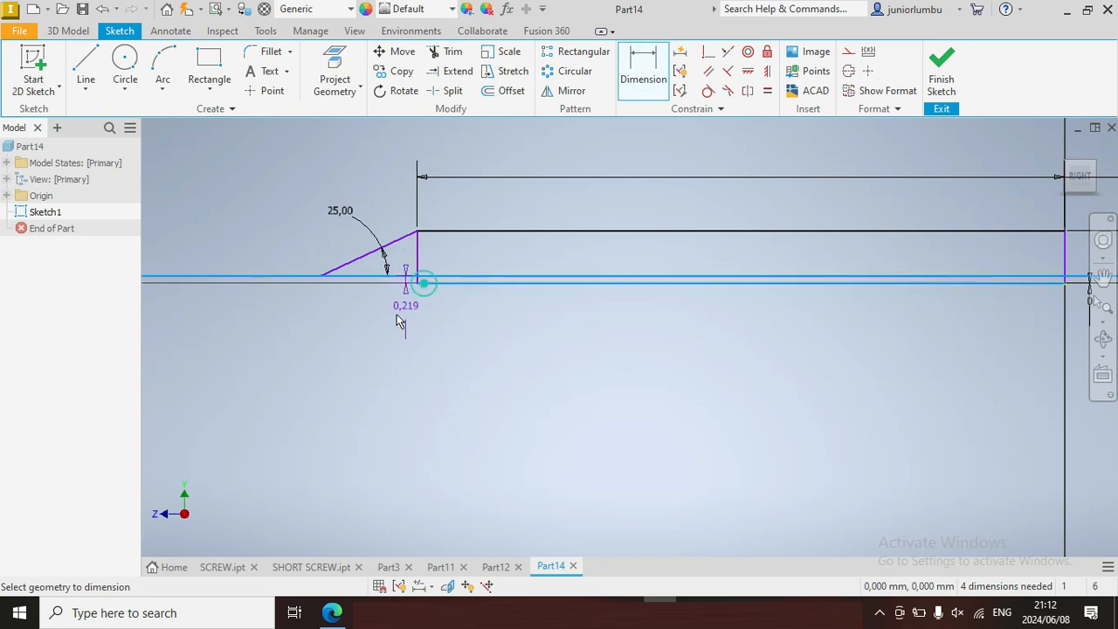
left_click(363, 381)
type("0")
key("Return")
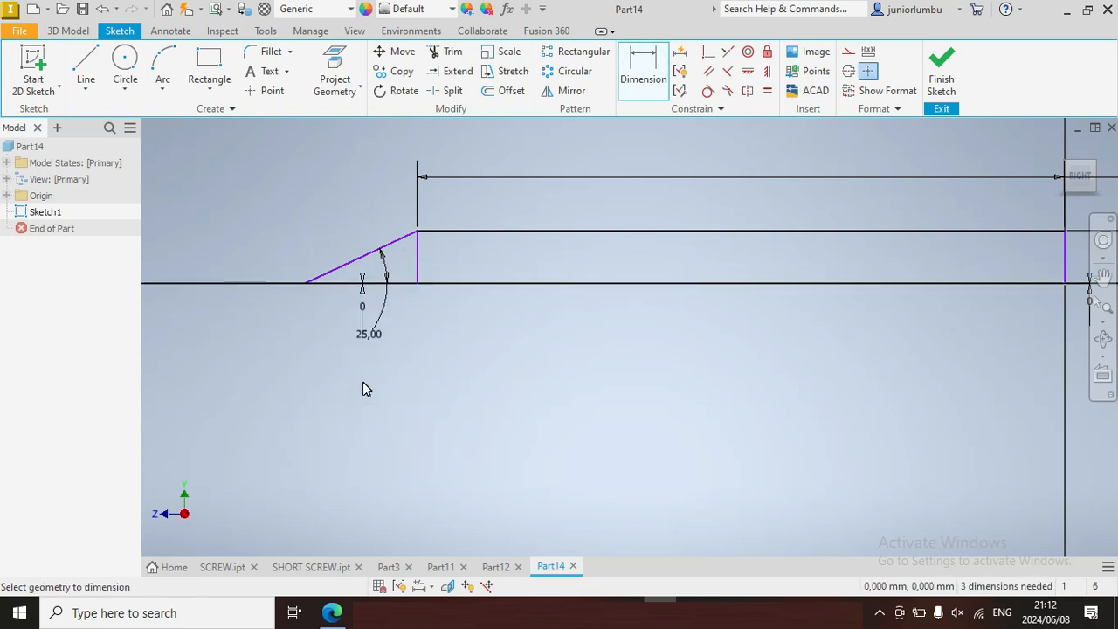
Draw a thin rectangle about 0.5 mm high straddling the long horizontal line, from beneath the slanted tip into the main rectangle.
left_click(208, 73)
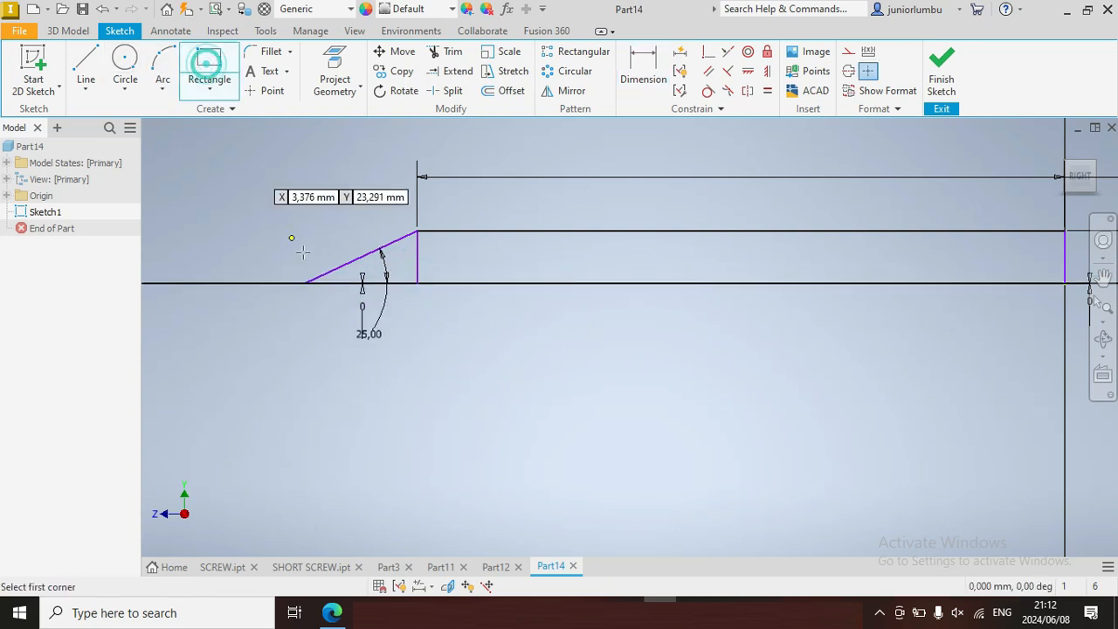
left_click(369, 276)
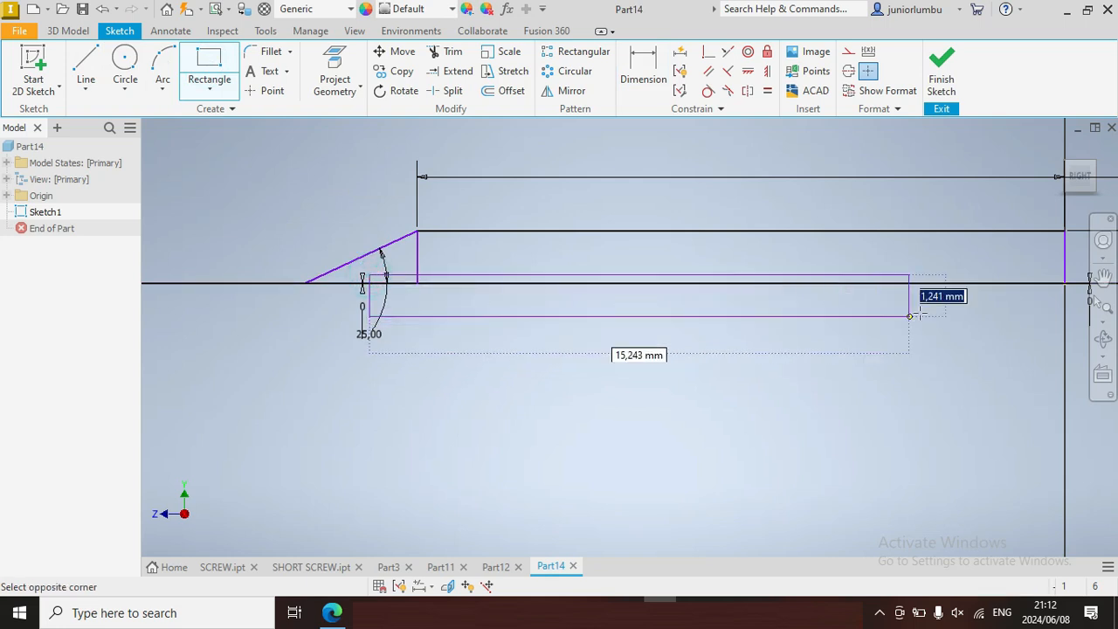
left_click(946, 293)
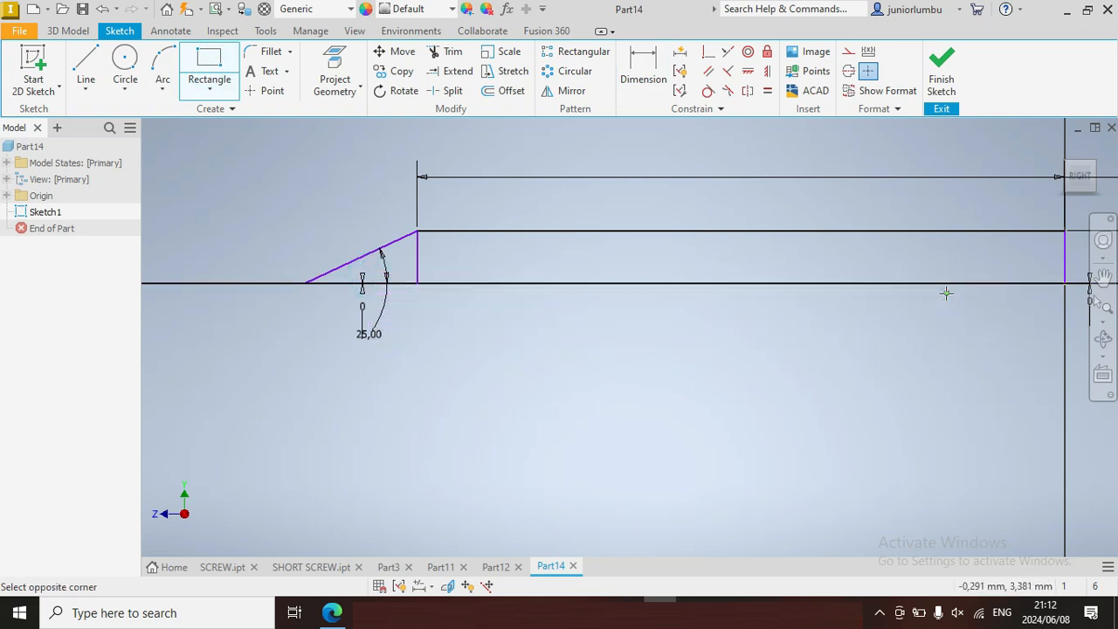
Set the thin rectangle's height to 0.4 mm.
left_click(647, 66)
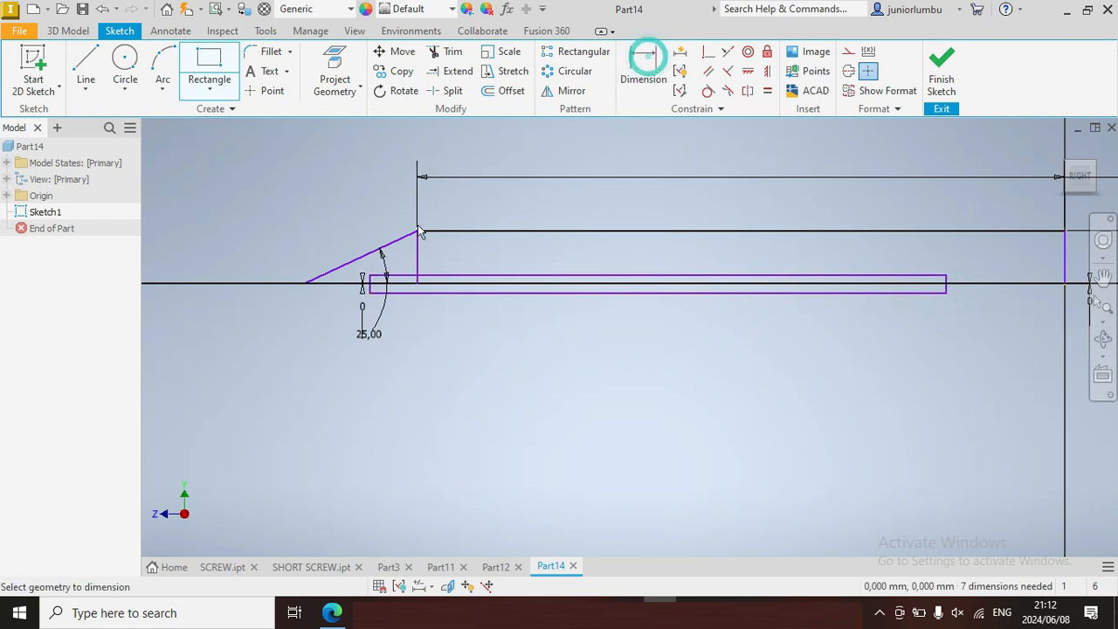
scroll(370, 280, "up", 3)
left_click(305, 306)
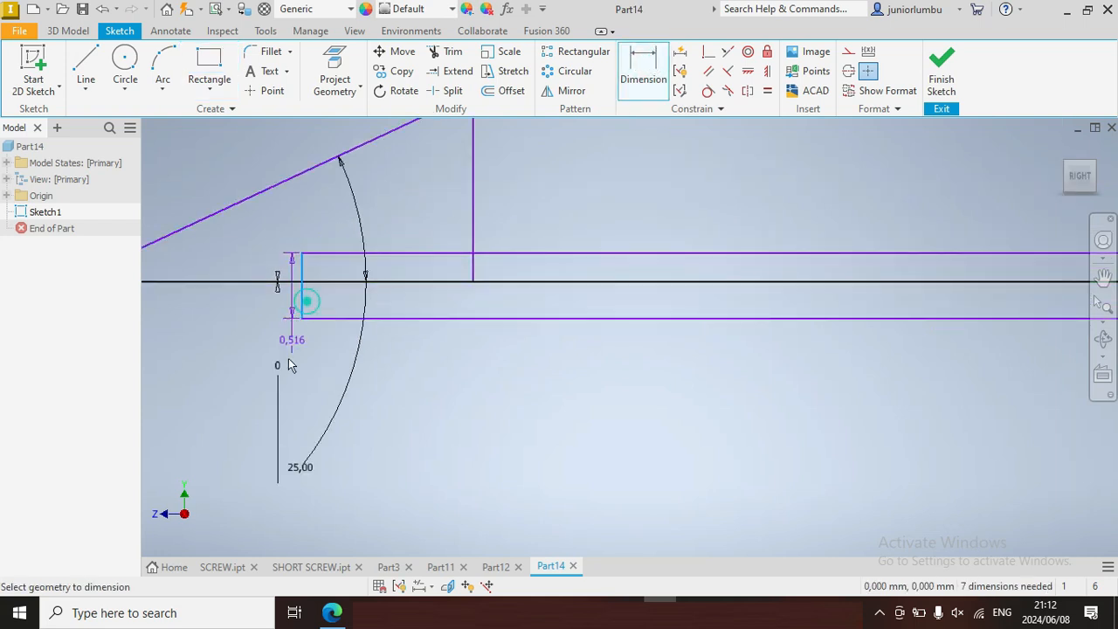
left_click(387, 476)
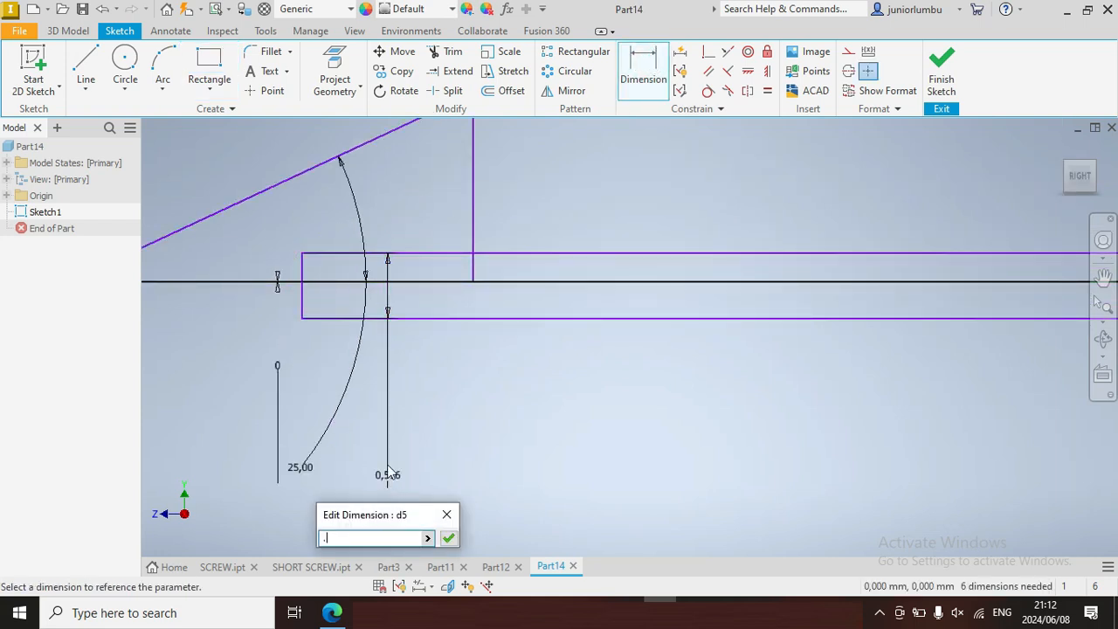
type(".4")
key("Return")
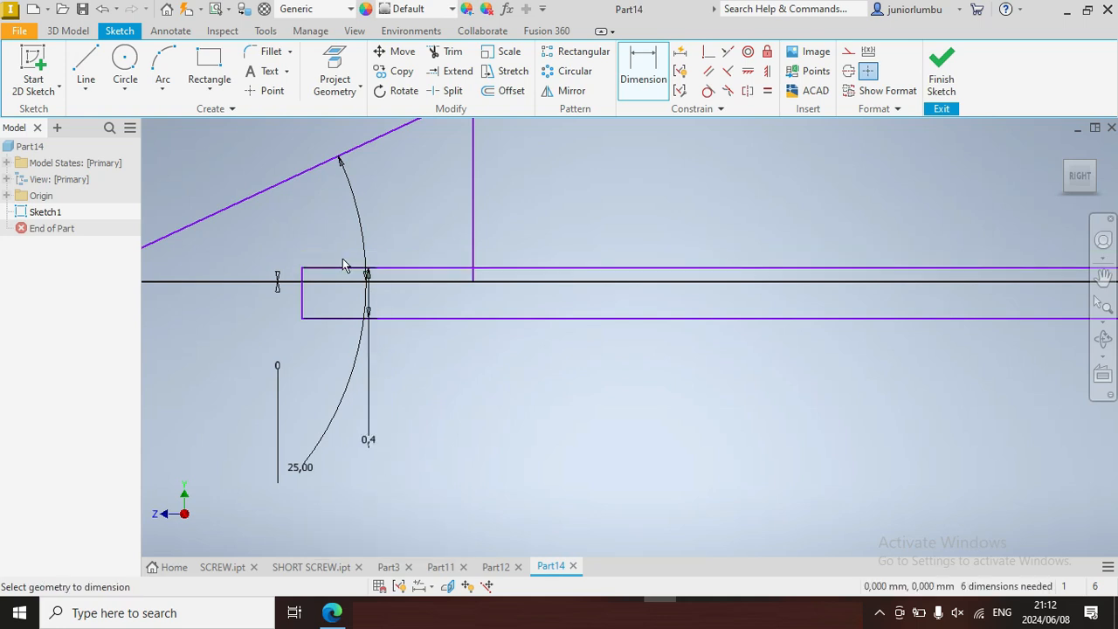
Set the distance from the long horizontal line to the thin rectangle's lower edge to 0.2 mm.
left_click(431, 278)
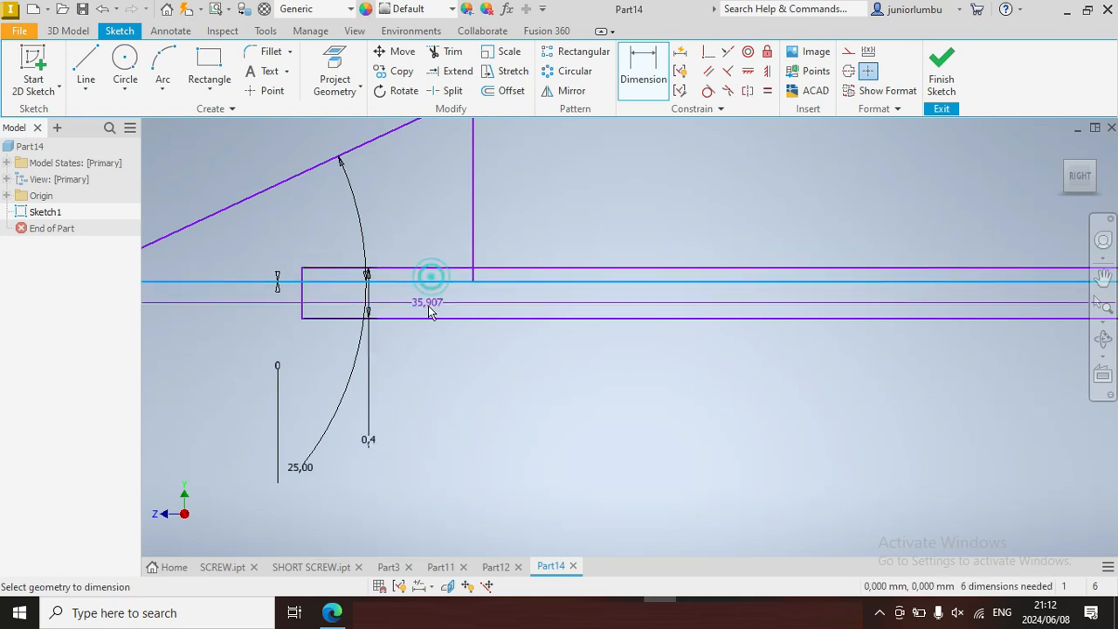
left_click(425, 319)
left_click(417, 424)
type(".")
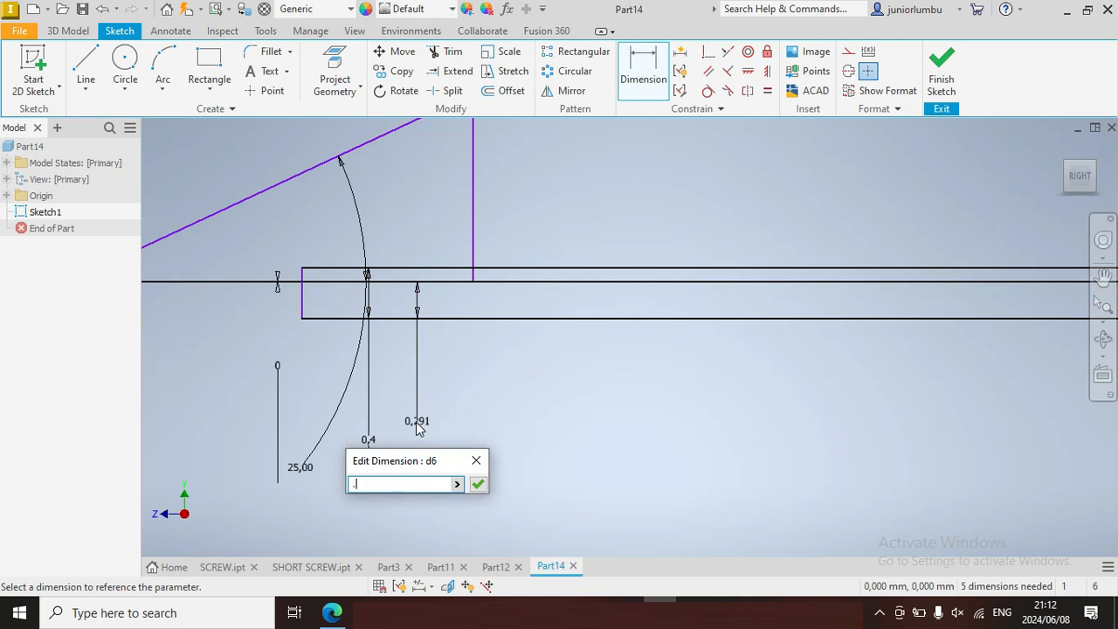
type("2")
key("Return")
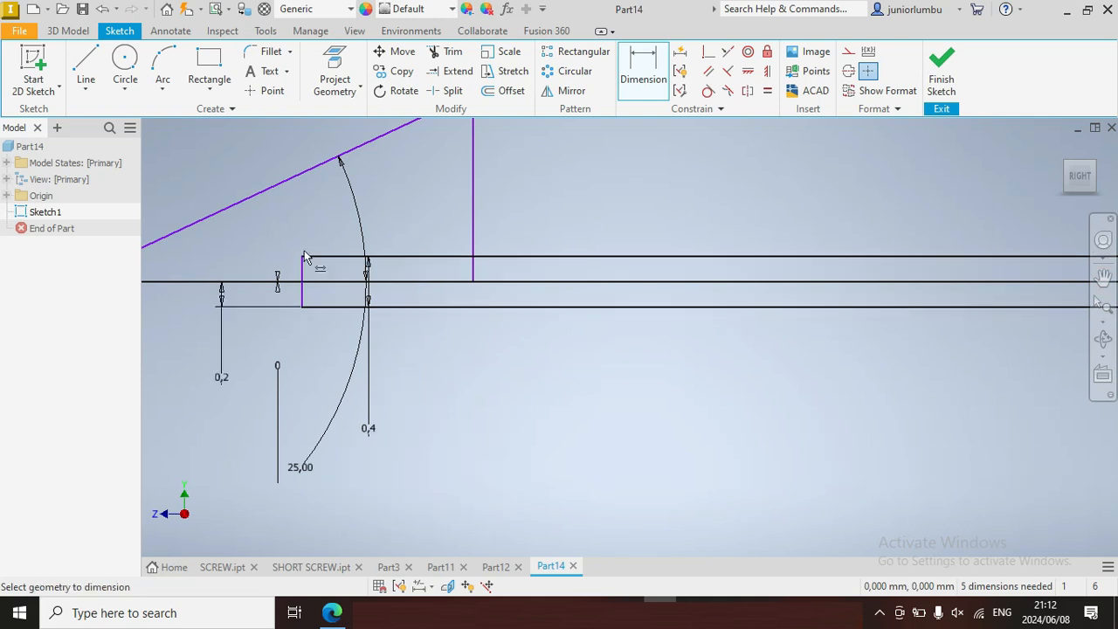
Draw a small upright rectangle inside the triangular tip, with its lower end overlapping the thin rectangle.
left_click(87, 72)
scroll(371, 301, "down", 2)
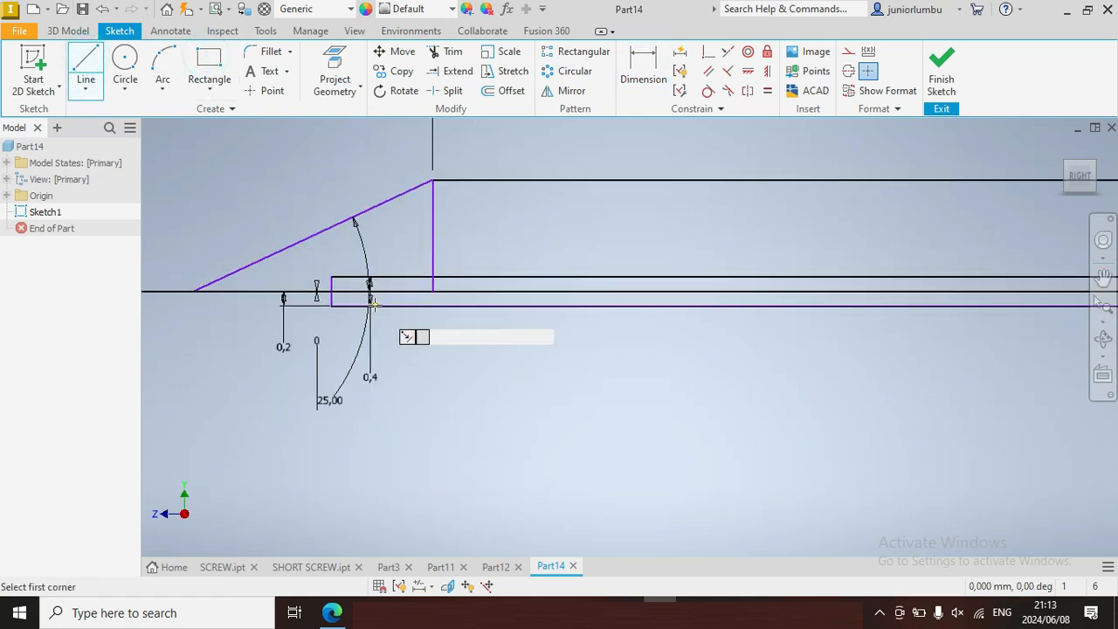
key("r")
left_click(392, 218)
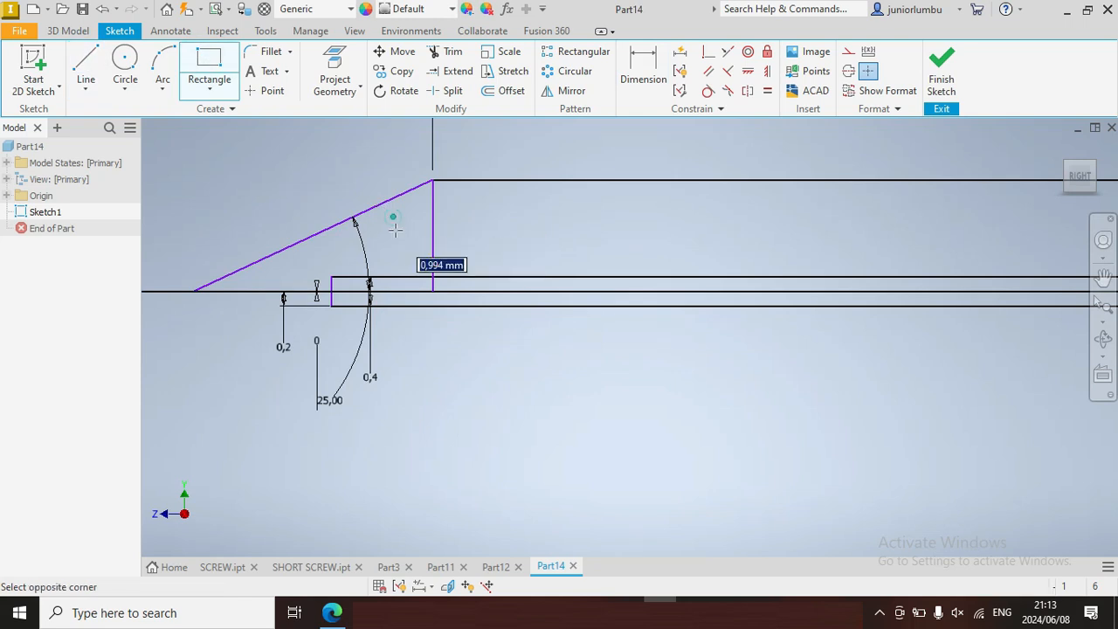
left_click(413, 286)
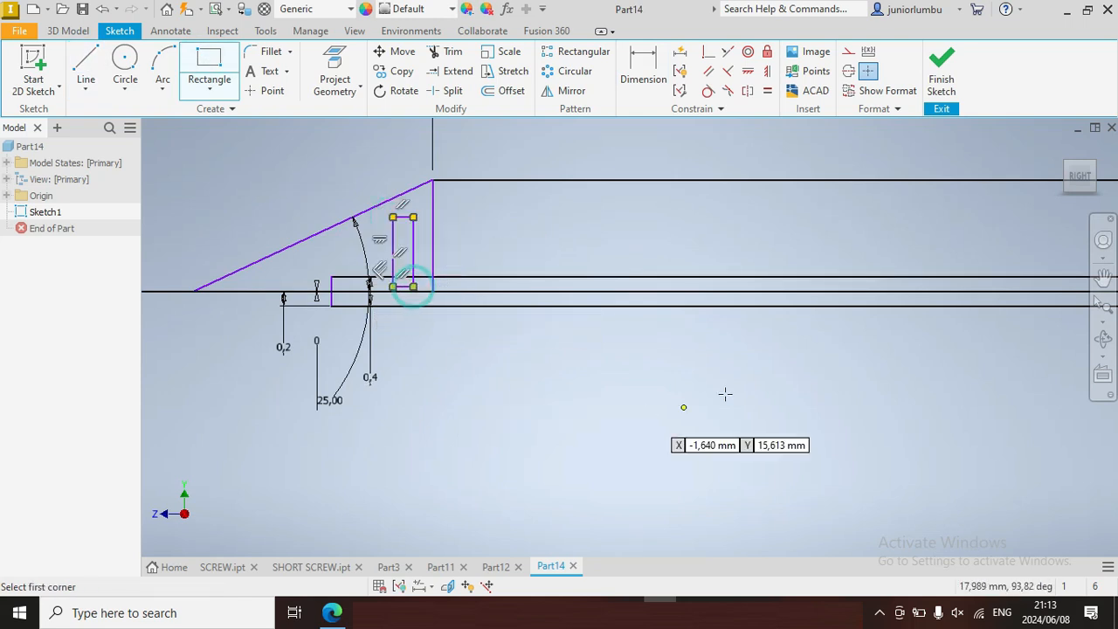
Draw a narrow upright rectangle hanging from the long thin rectangle's lower edge and set its width to 0.3 mm.
left_click(620, 306)
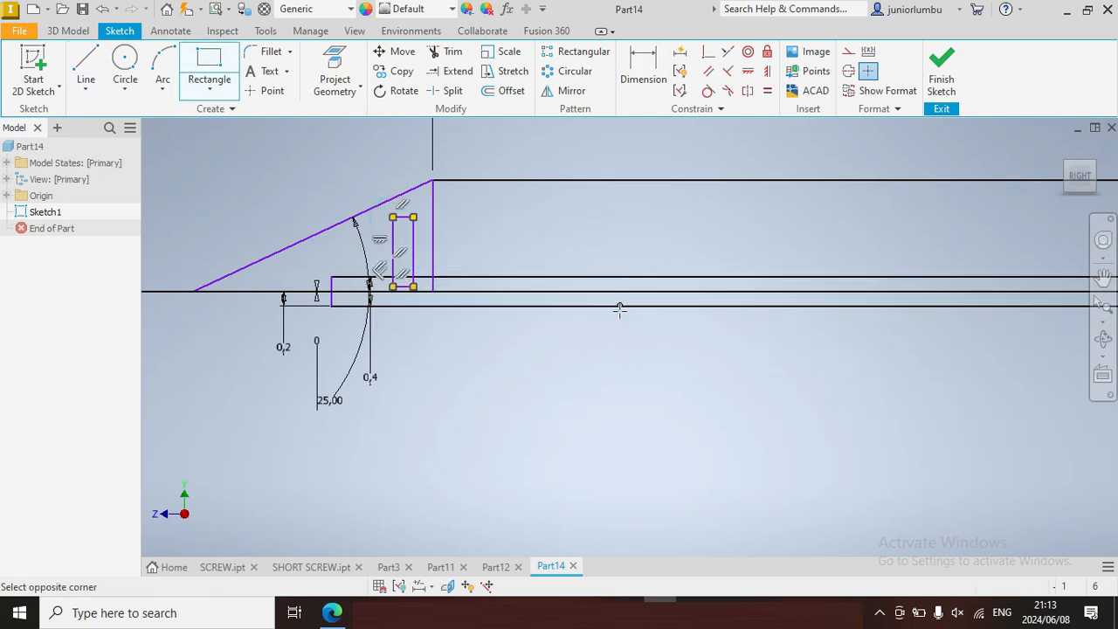
left_click(651, 481)
left_click(643, 68)
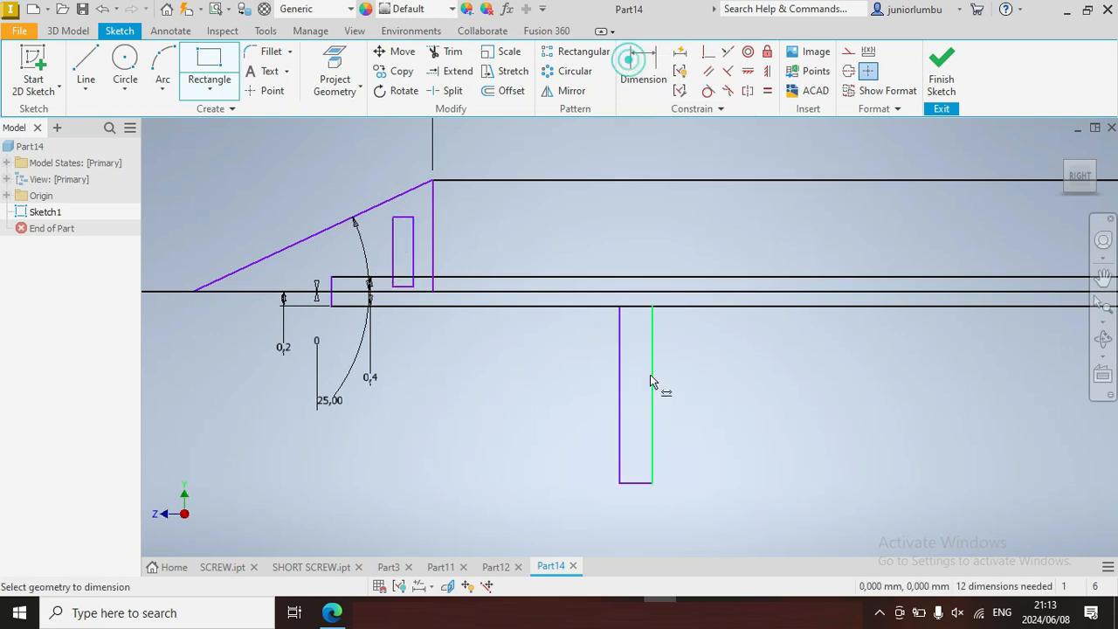
left_click(631, 483)
left_click(731, 470)
type(".")
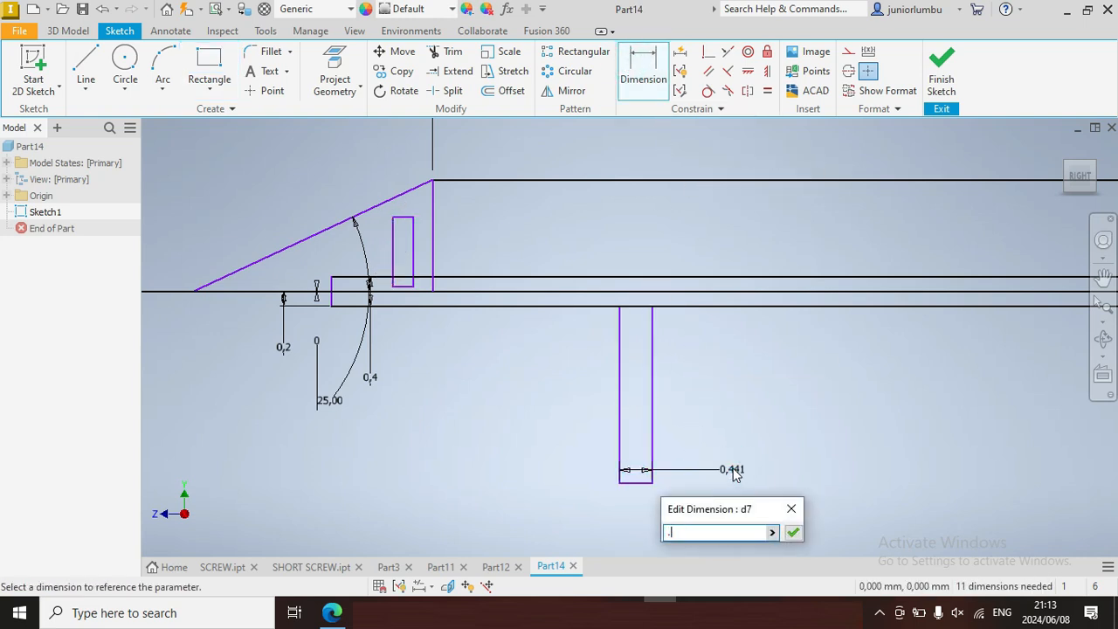
key("Return")
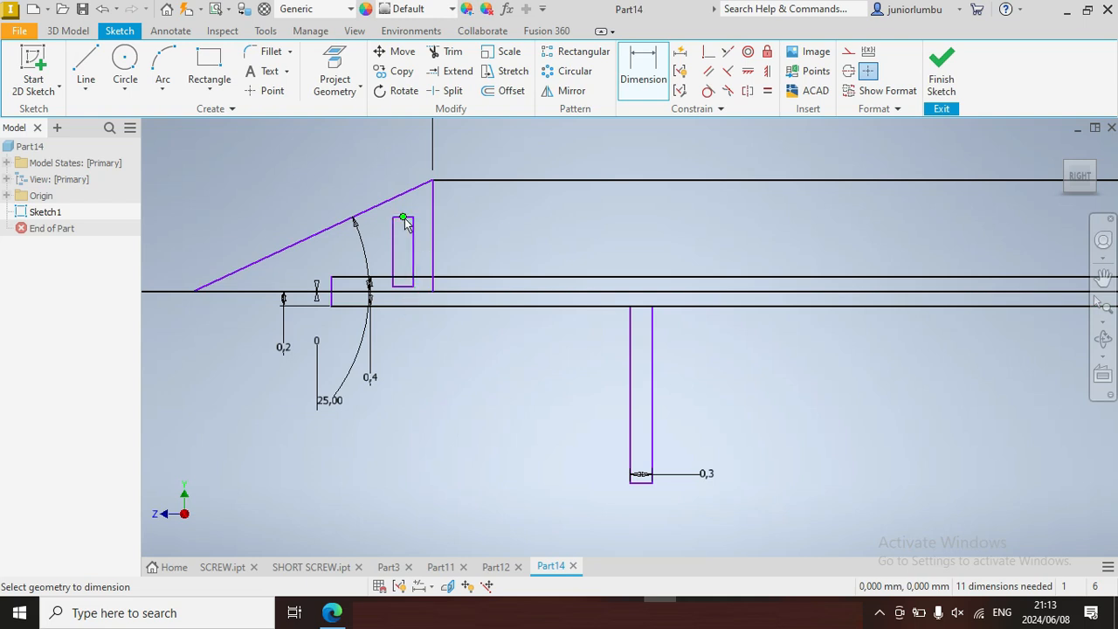
Set the width of the small upright rectangle inside the triangular tip to 0.3 mm.
scroll(405, 217, "up", 3)
left_click(377, 220)
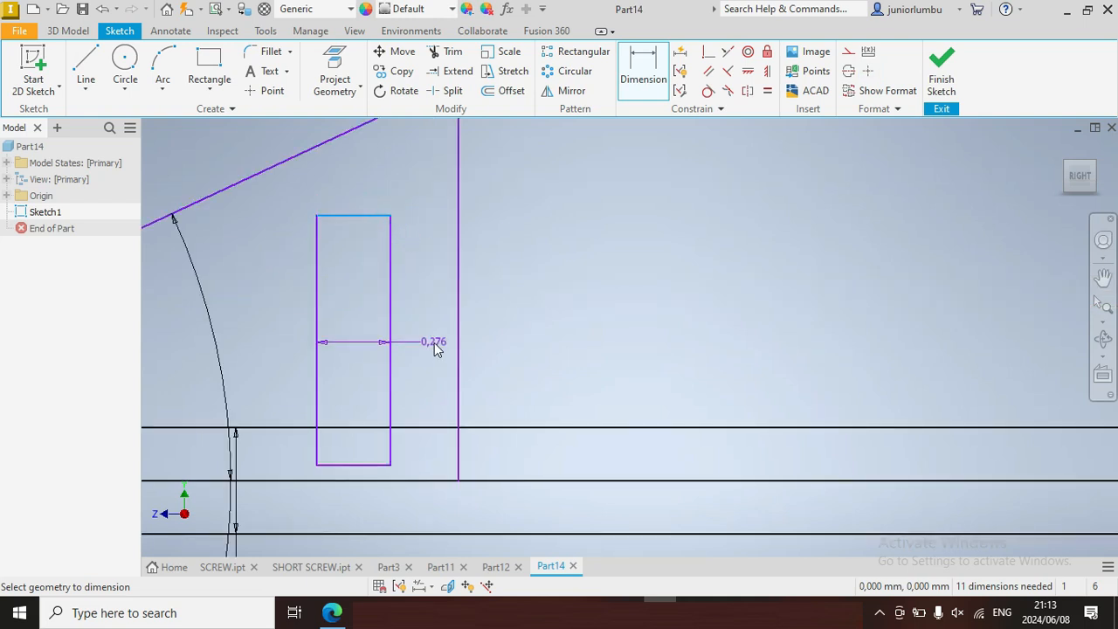
left_click(431, 342)
type(".3")
key("Return")
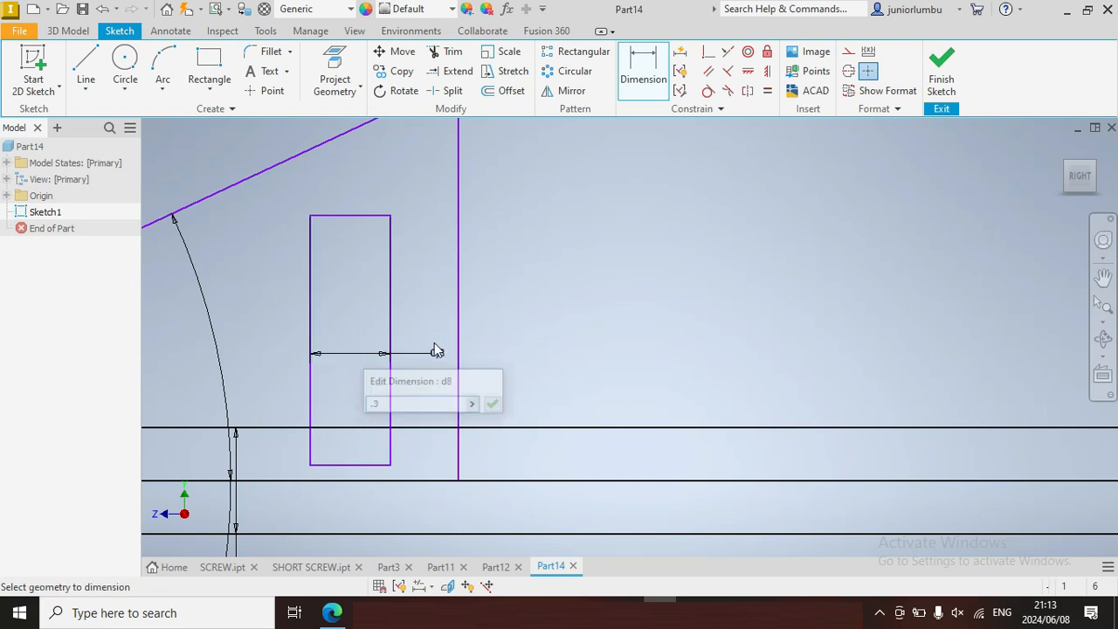
Set the gap between the small upright rectangle and the triangular tip's vertical edge to 0.25 mm.
left_click(407, 292)
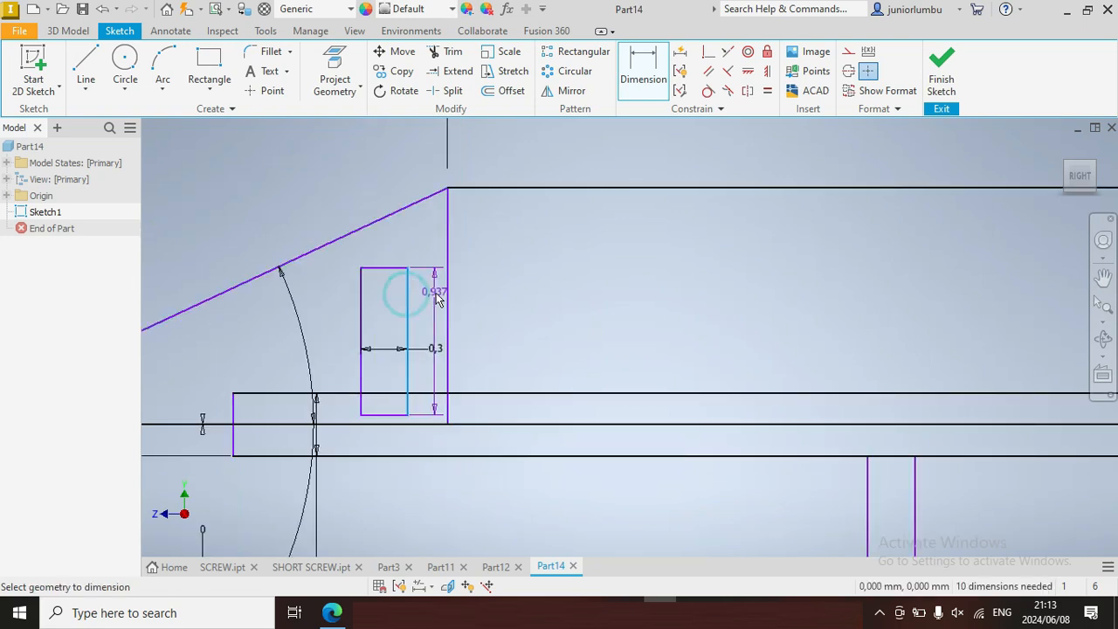
left_click(445, 293)
left_click(418, 478)
type(".")
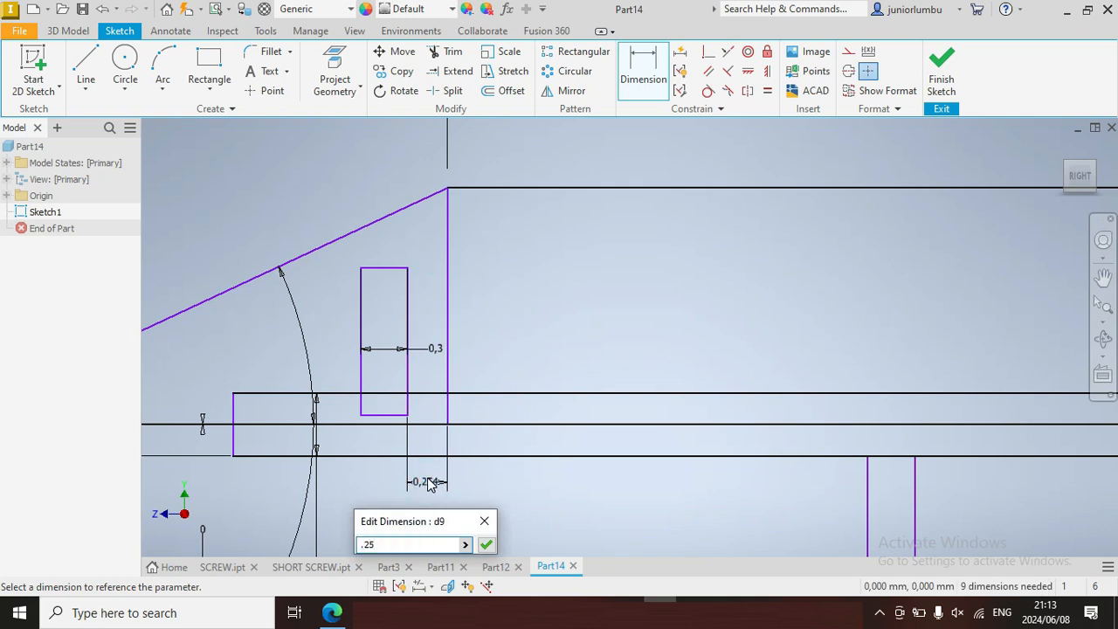
type("25")
key("Return")
Set the distance from the long horizontal line to the small tip rectangle's top edge to 1.11 mm.
left_click(395, 269)
left_click(358, 425)
left_click(387, 531)
type("1.11")
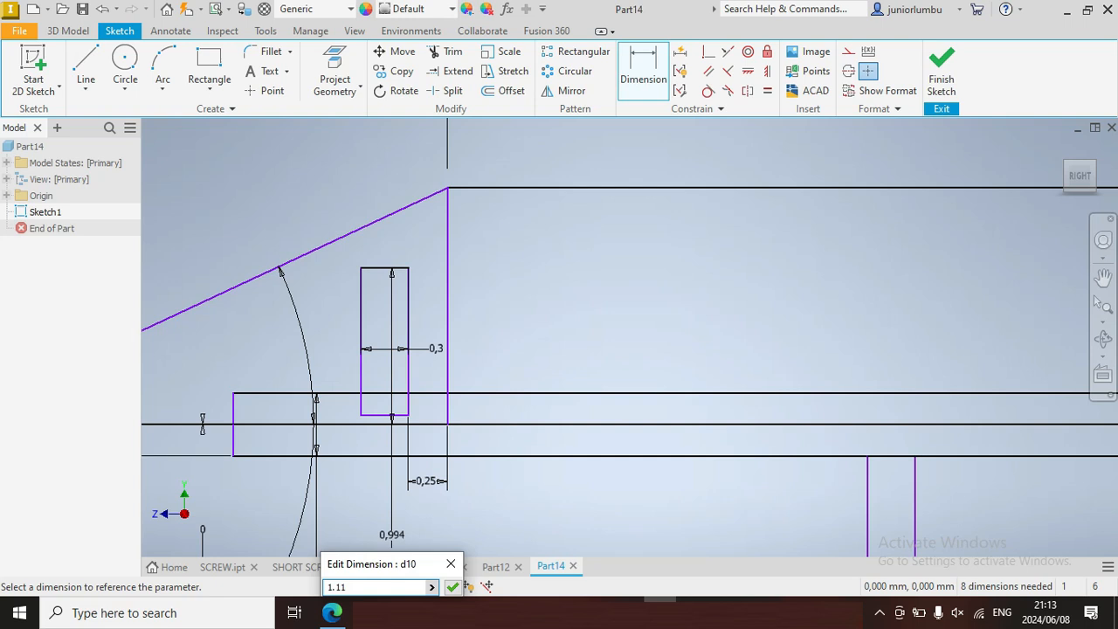
key("Return")
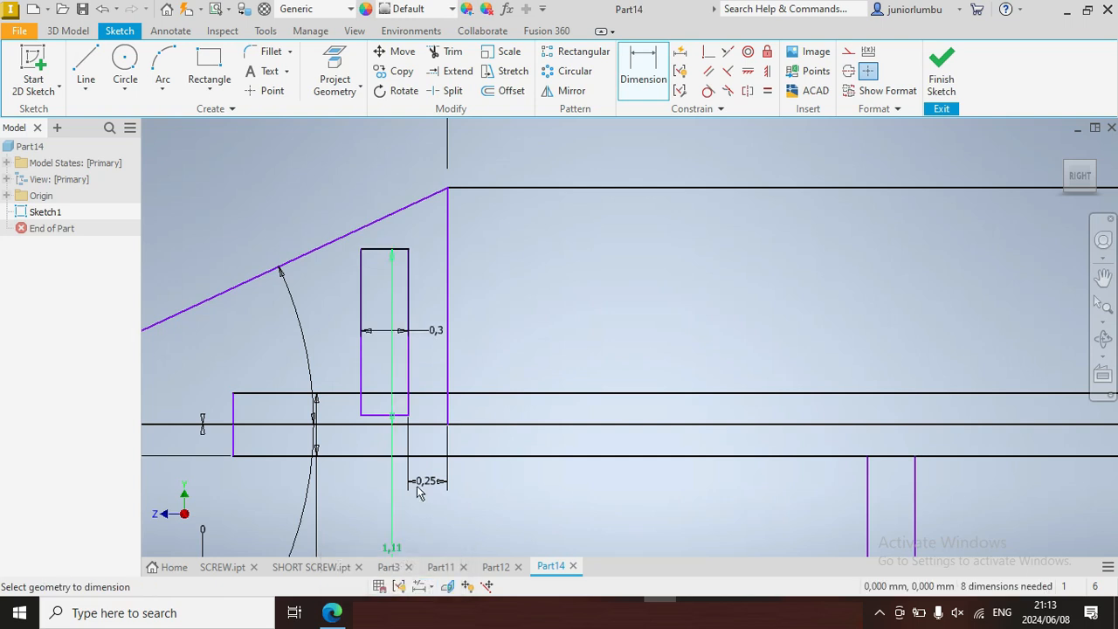
Set the horizontal distance between the facing edges of the small tip rectangle and the hanging rectangle to 3.45 mm.
left_click(418, 259)
left_click(756, 371)
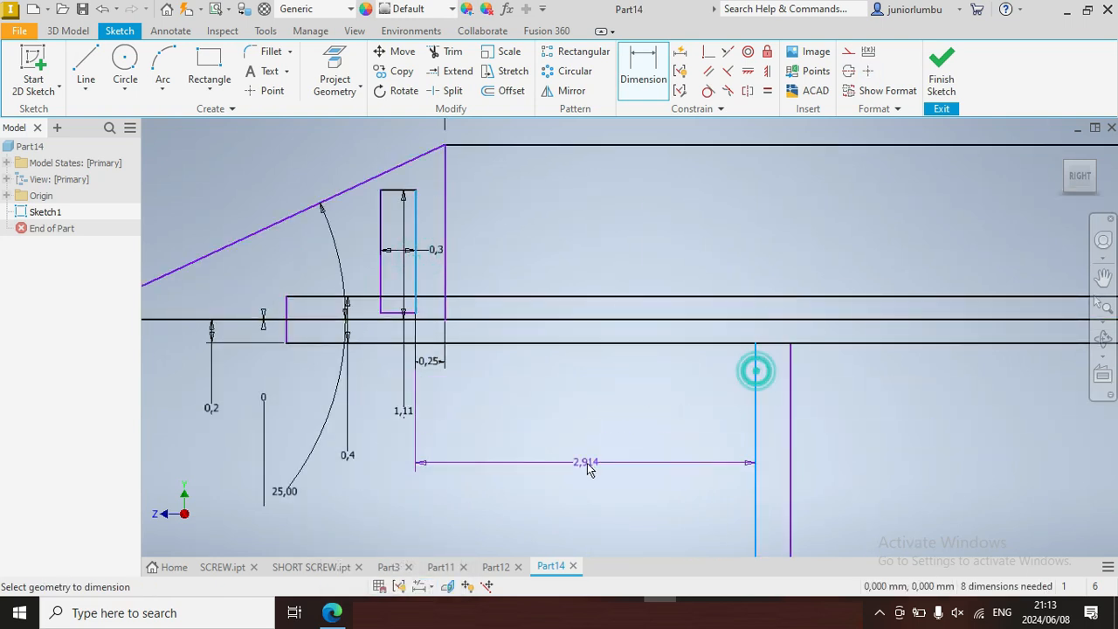
left_click(556, 487)
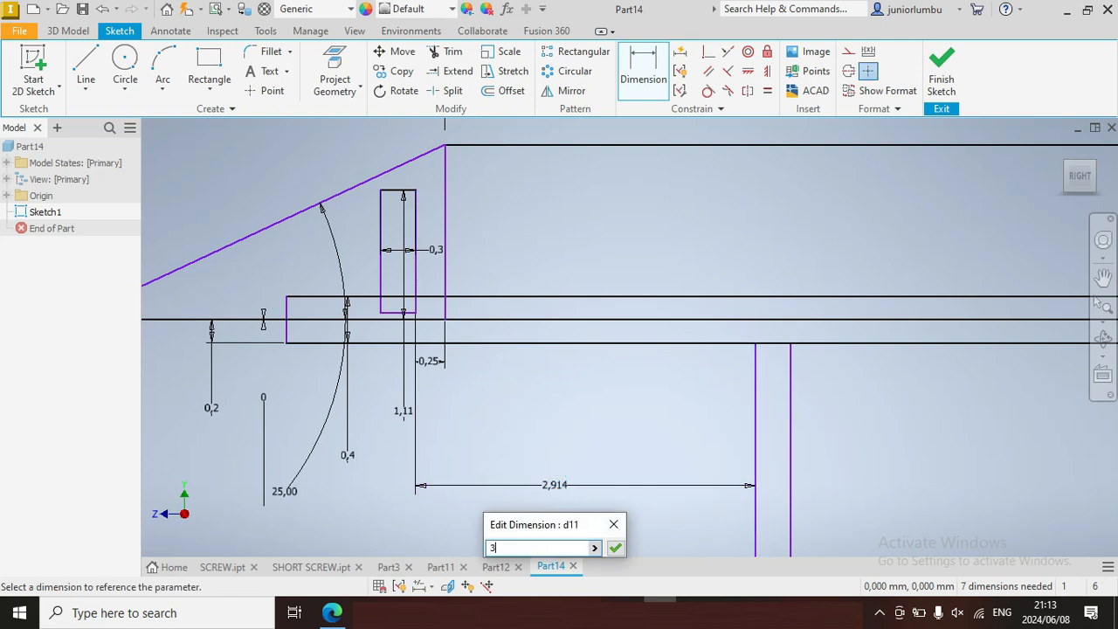
type("3.45")
key("Return")
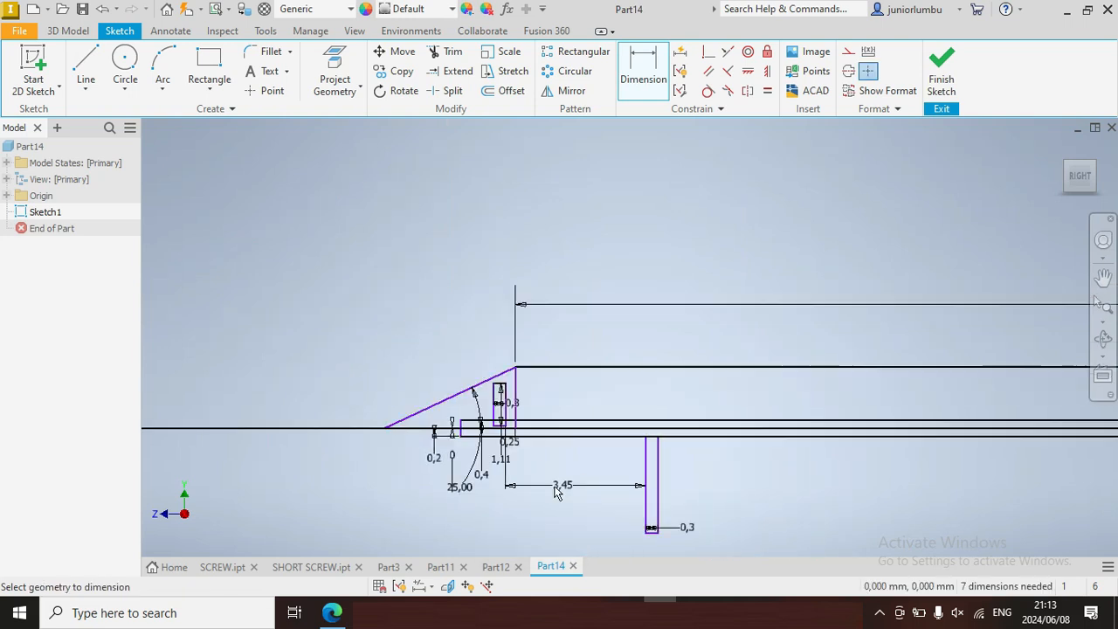
Set the hanging rectangle's height, measured from the long thin rectangle's lower edge, to 2.475 mm.
scroll(527, 437, "up", 4)
left_click(498, 330)
left_click(610, 468)
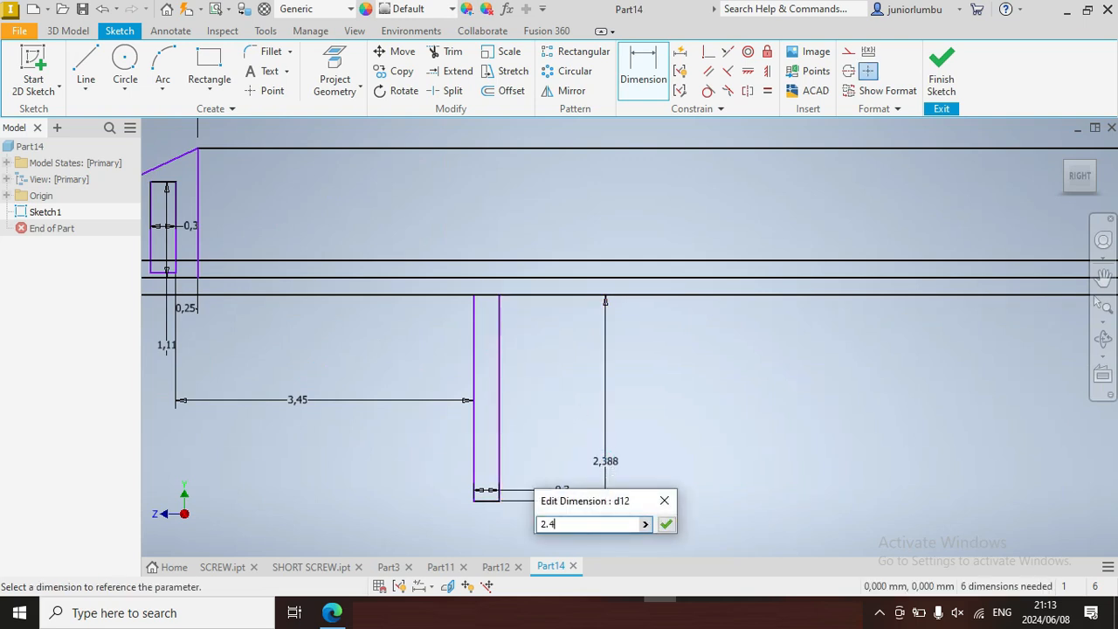
type("2.475")
key("Return")
scroll(576, 479, "down", 3)
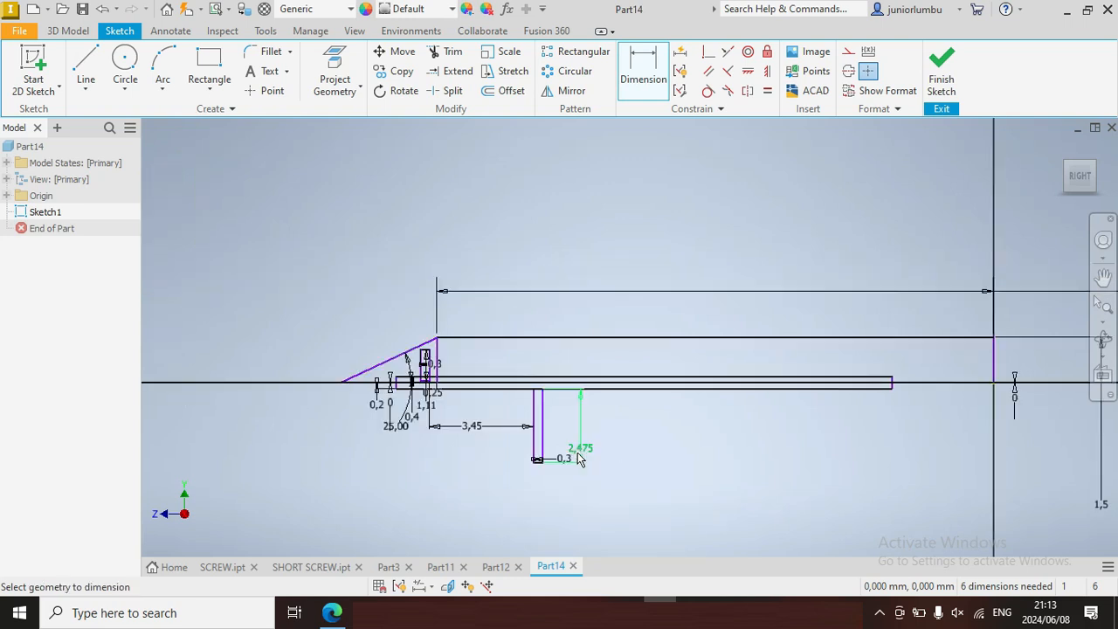
Delete the height dimension of the hanging rectangle.
scroll(577, 479, "up", 2)
key("Escape")
left_click(585, 404)
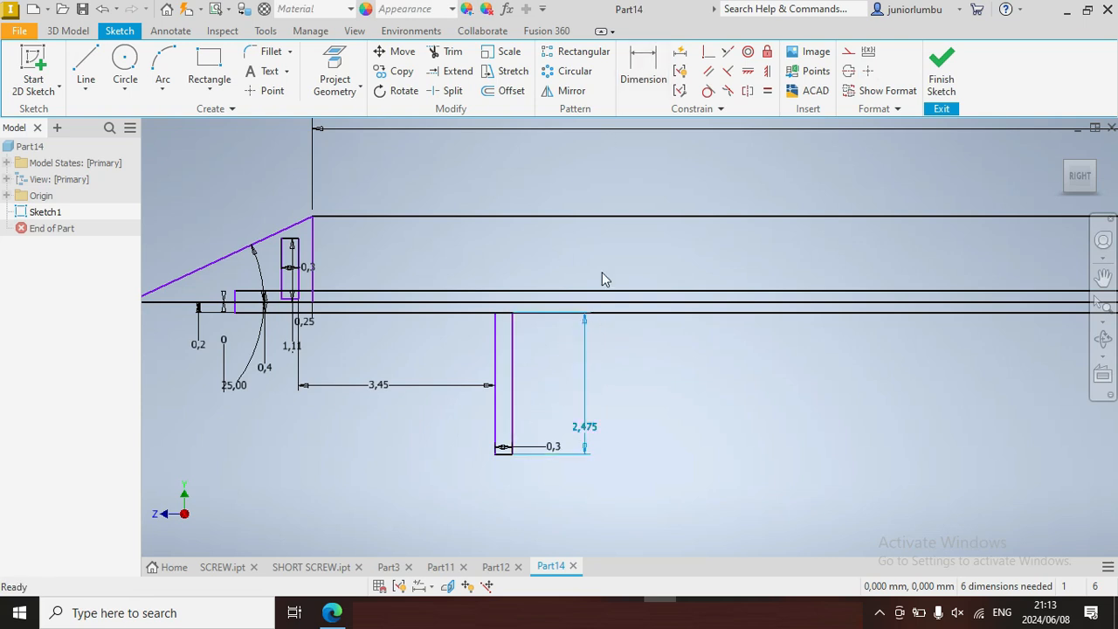
key("Delete")
Set the distance from the long horizontal line to the hanging rectangle's bottom edge to 2.475 mm.
left_click(643, 68)
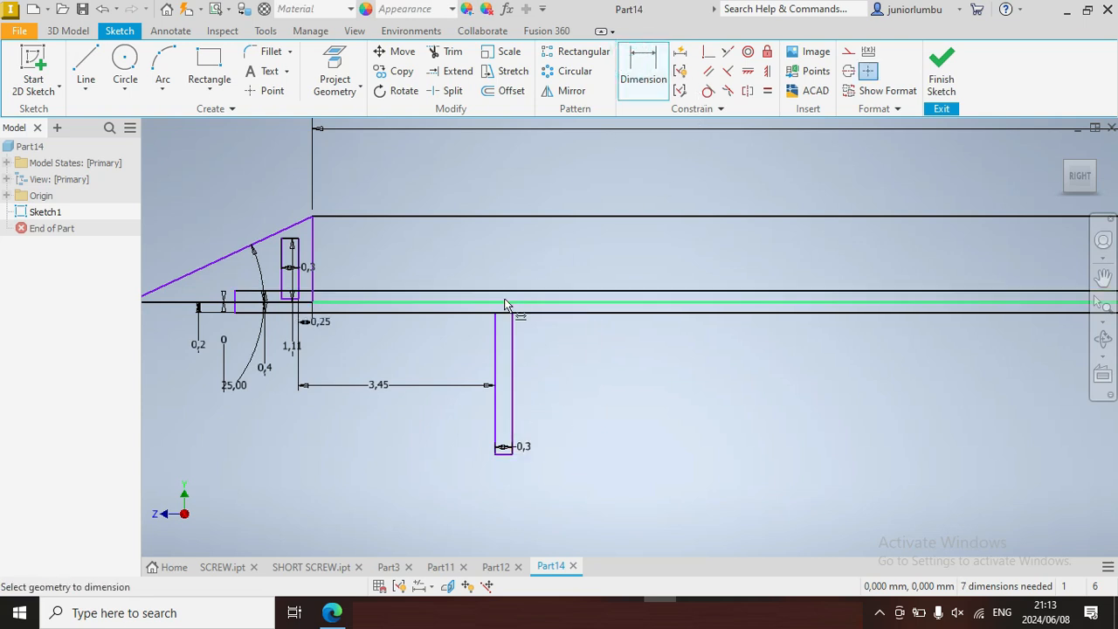
left_click(504, 299)
left_click(505, 451)
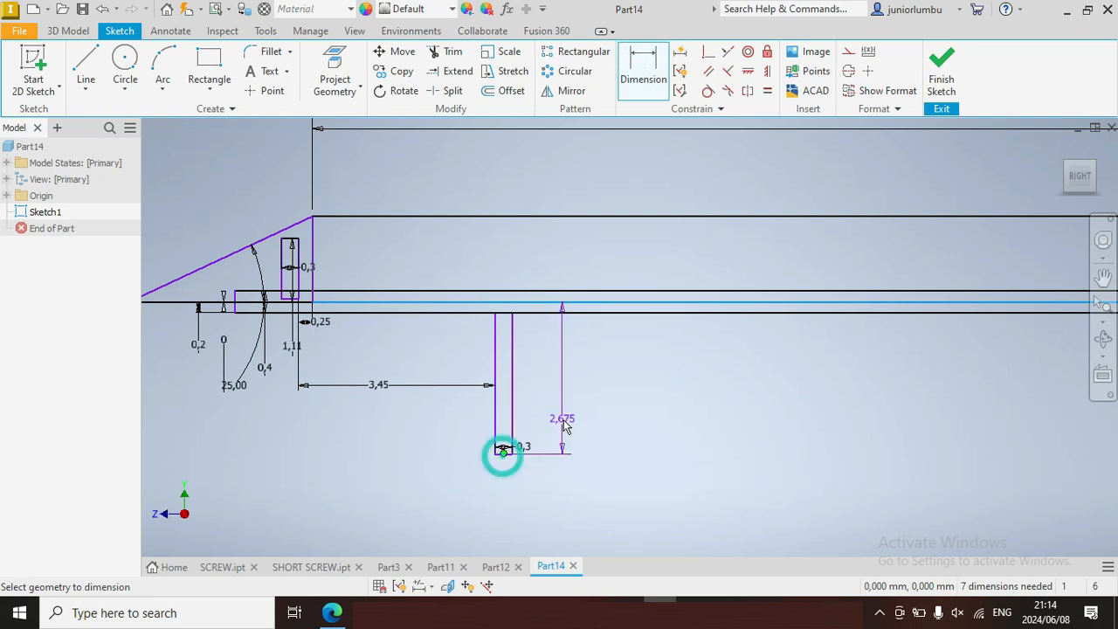
left_click(564, 417)
type("2")
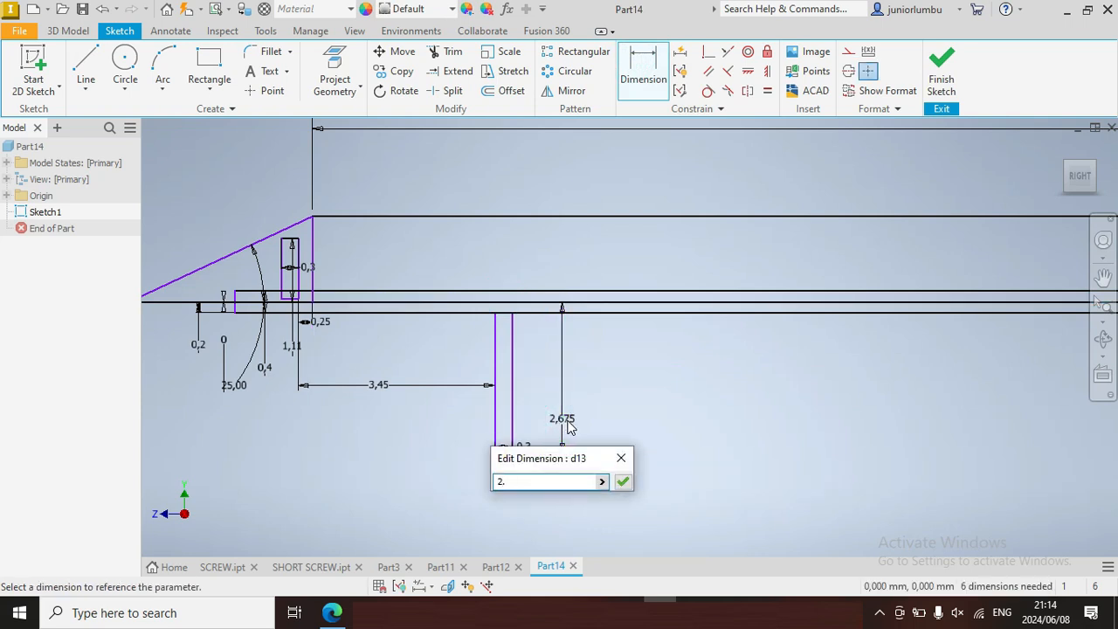
type(".475")
key("Return")
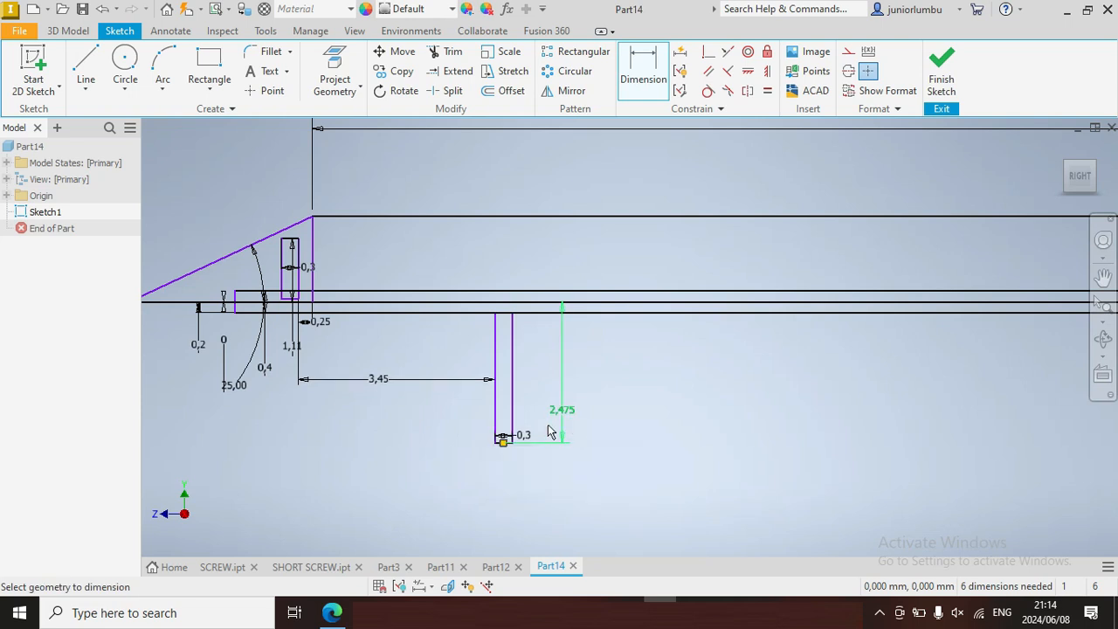
scroll(511, 437, "down", 2)
scroll(484, 442, "up", 2)
scroll(484, 442, "down", 1)
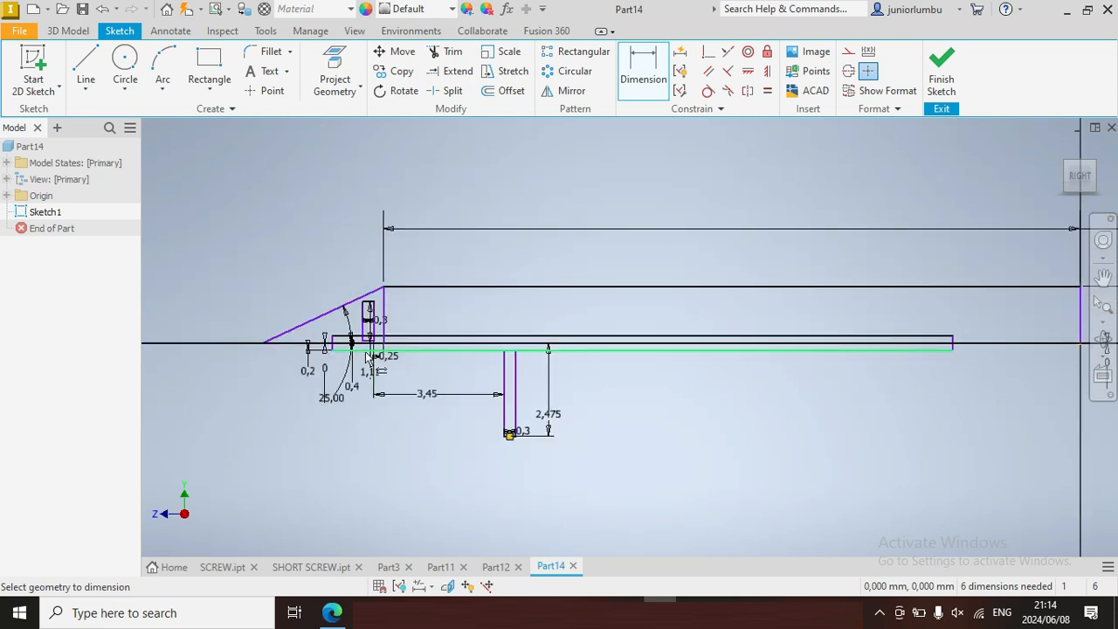
scroll(355, 349, "up", 2)
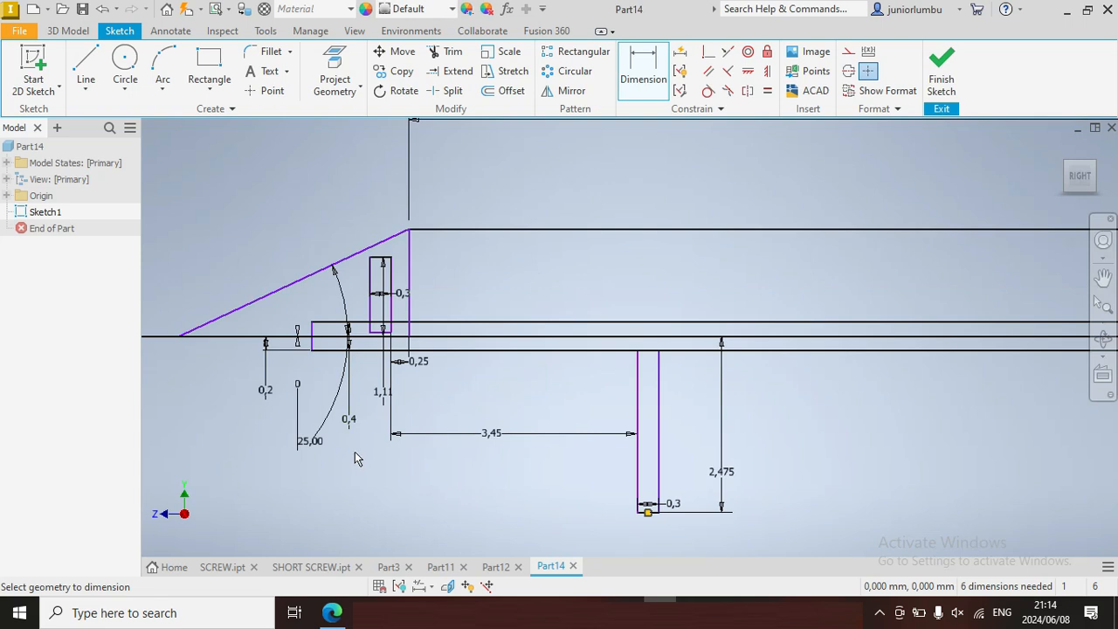
scroll(355, 451, "down", 3)
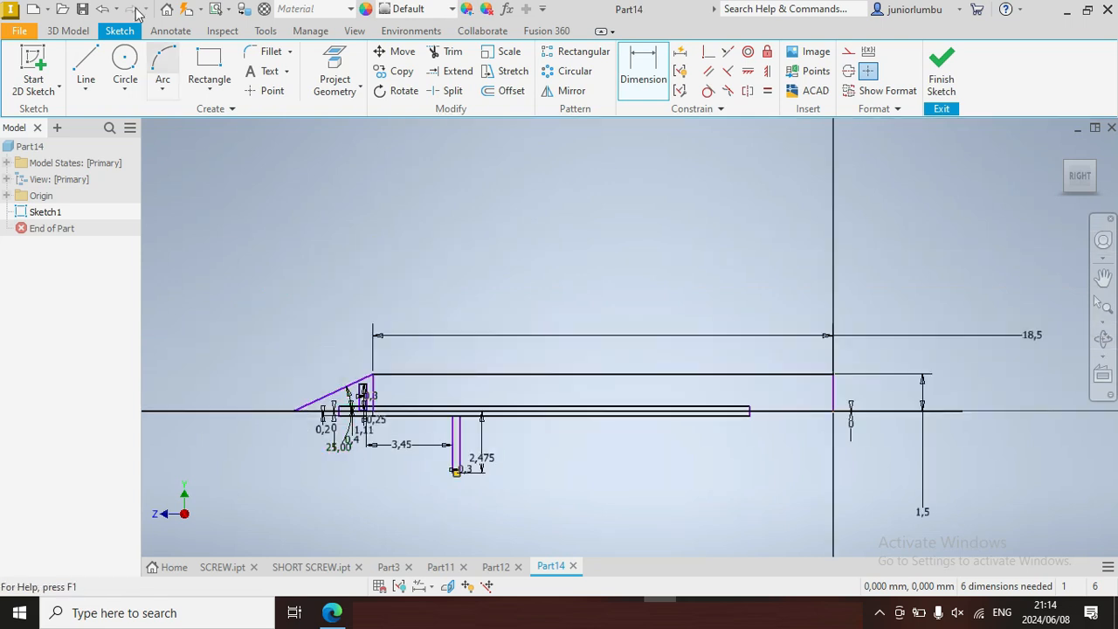
Create a coil from the small tip rectangle around the long horizontal line, with 1.5 mm pitch, 2.5 revolutions and 20-degree taper.
left_click(70, 31)
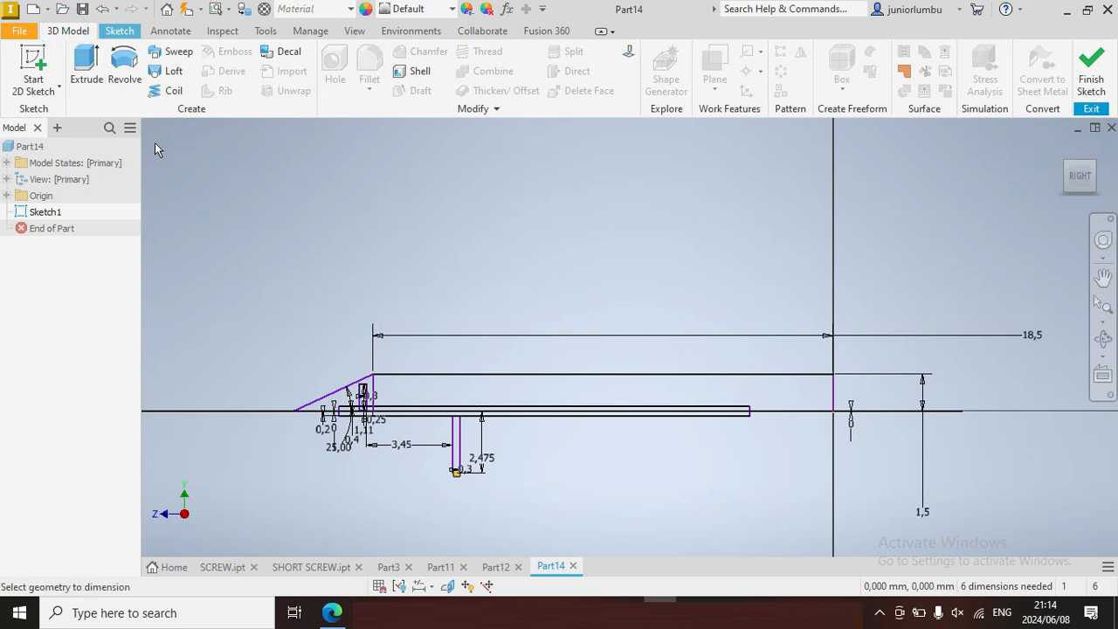
left_click(168, 91)
scroll(474, 450, "down", 3)
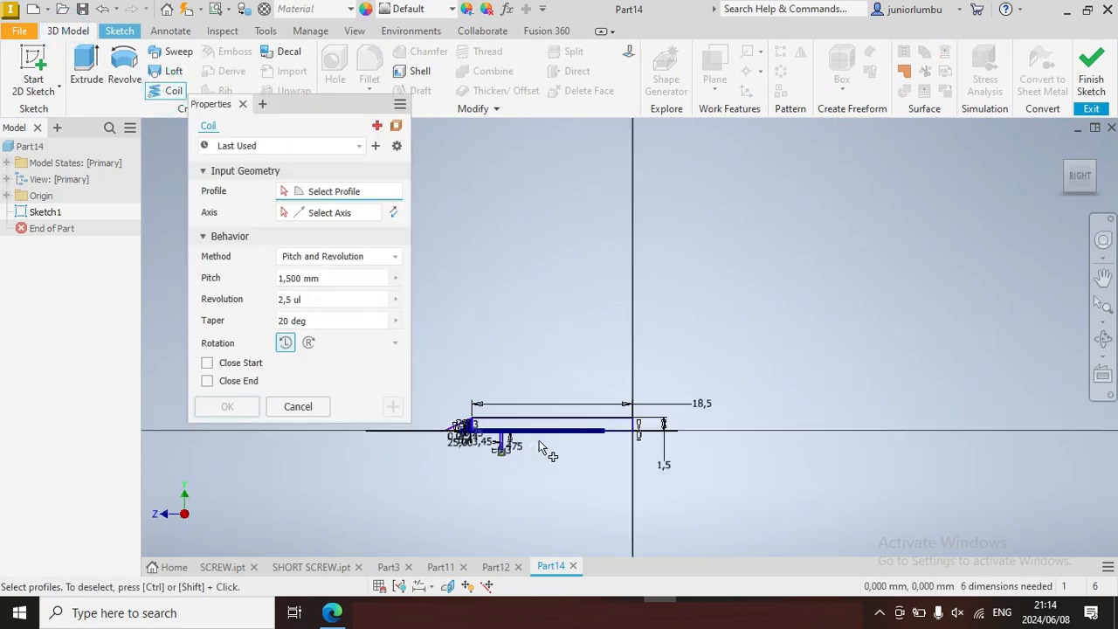
scroll(422, 471, "up", 4)
scroll(673, 343, "up", 5)
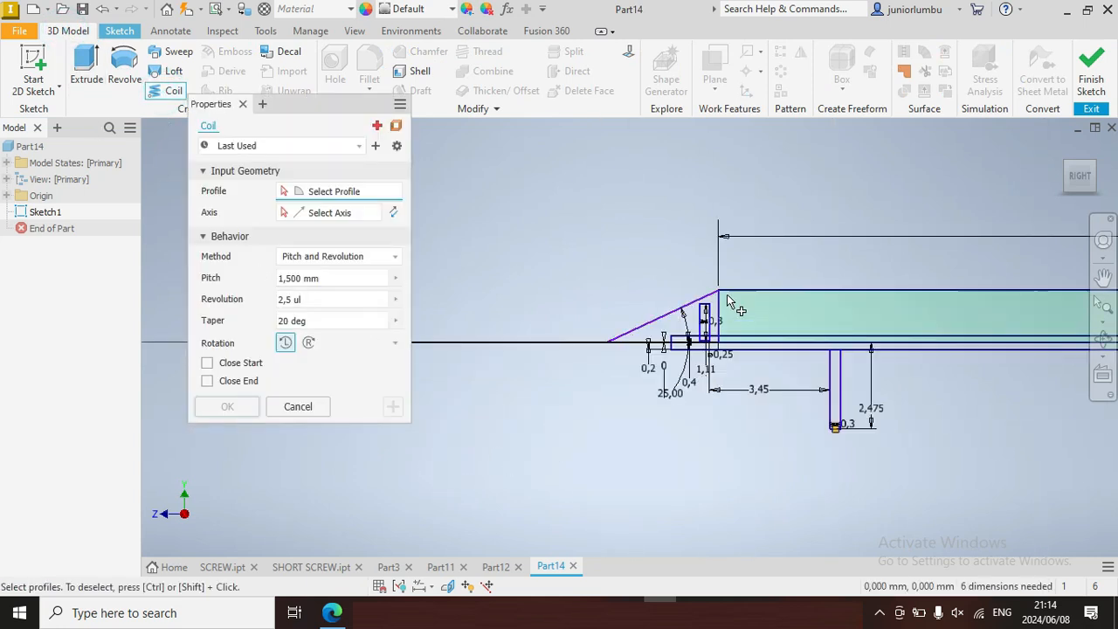
left_click(685, 348)
scroll(677, 366, "down", 4)
scroll(678, 367, "up", 3)
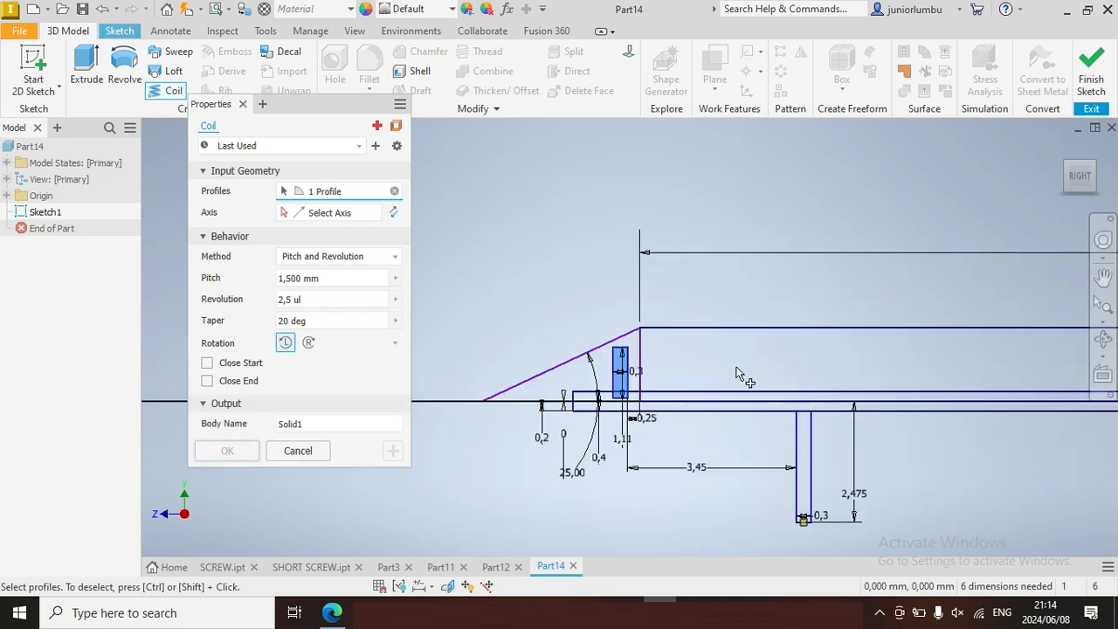
left_click(332, 215)
left_click(439, 402)
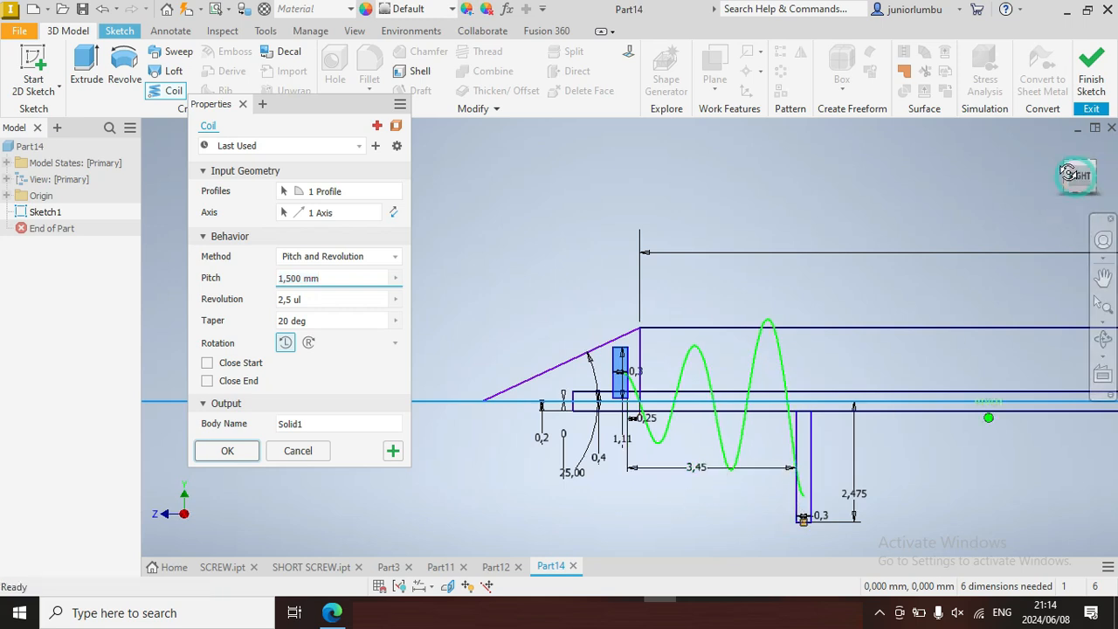
left_click_drag(1079, 176, 990, 414)
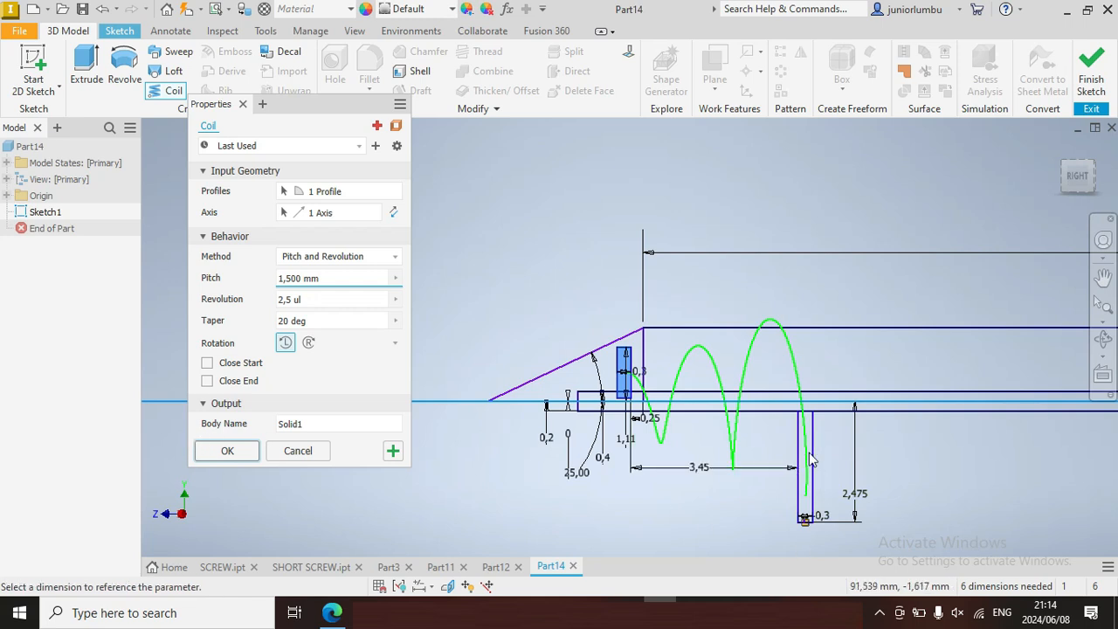
left_click(388, 451)
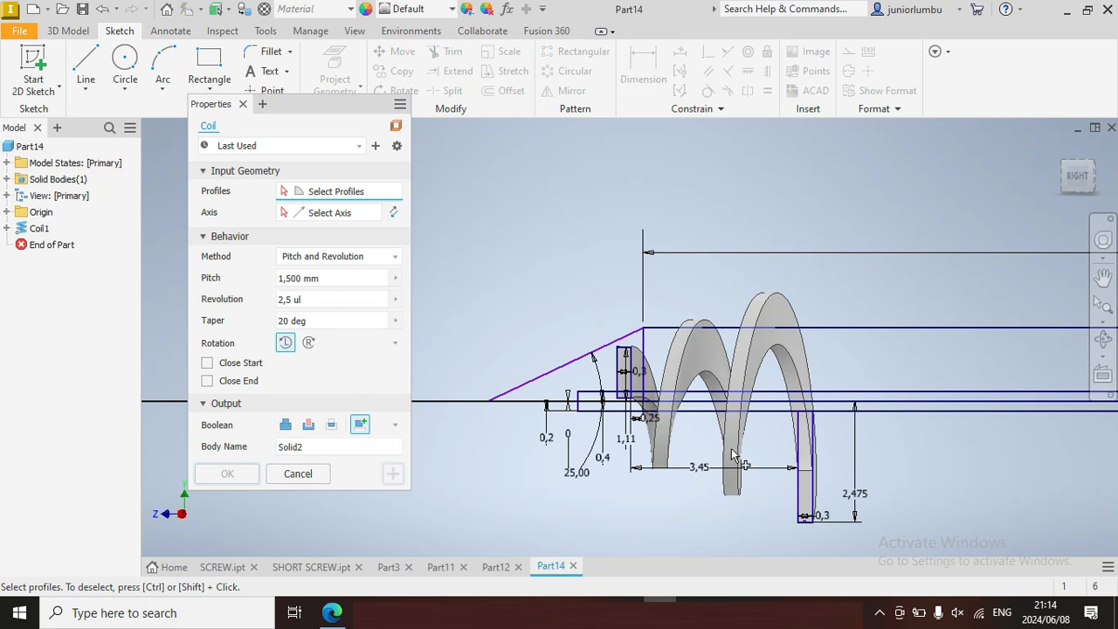
Coil the hanging rectangle around the long horizontal line as a new solid, with 1.5 mm pitch, 8 revolutions and 0-degree taper.
left_click(805, 448)
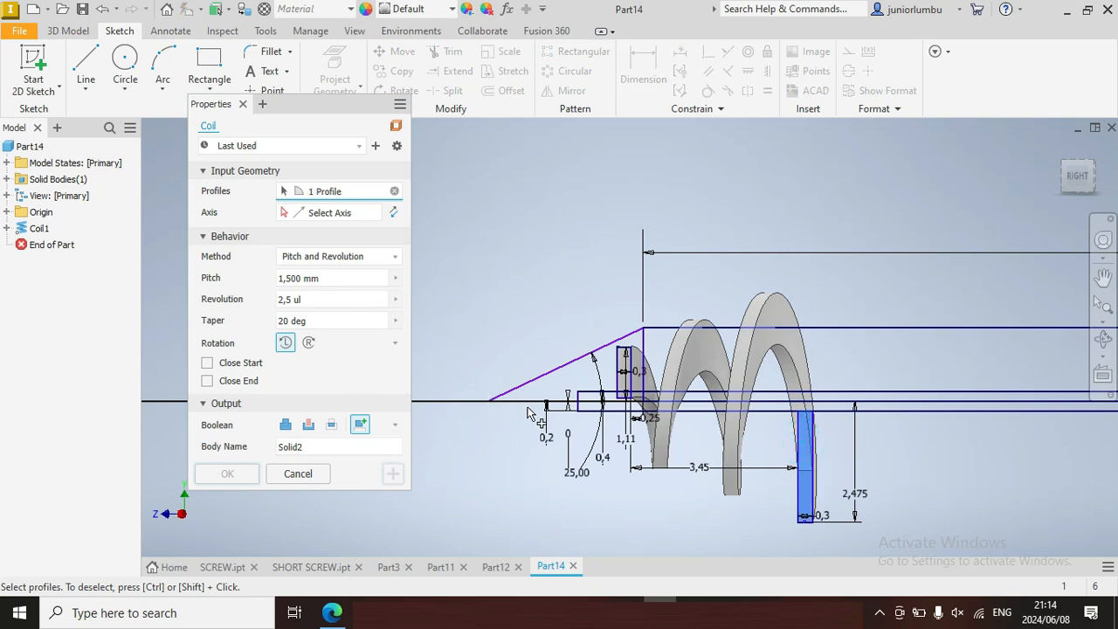
left_click(321, 218)
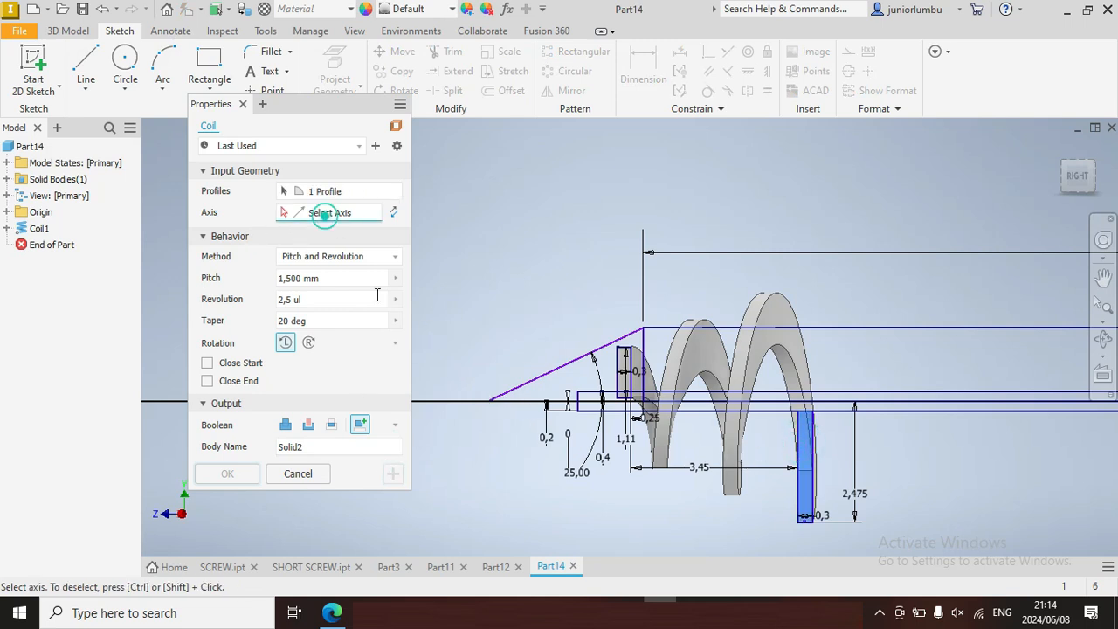
left_click(452, 404)
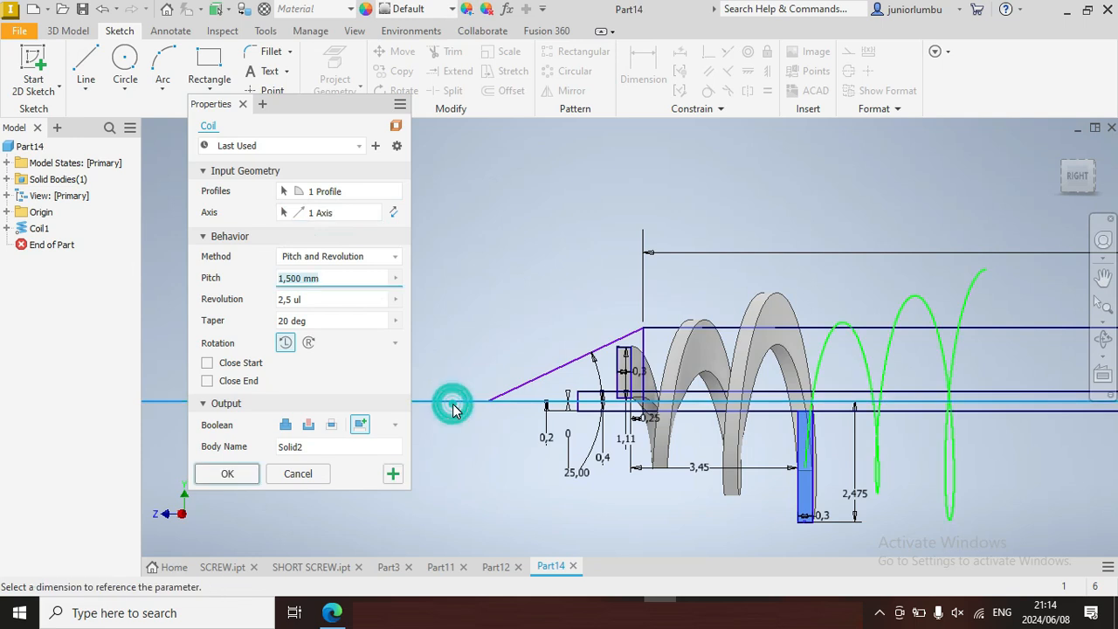
left_click(337, 323)
type("0")
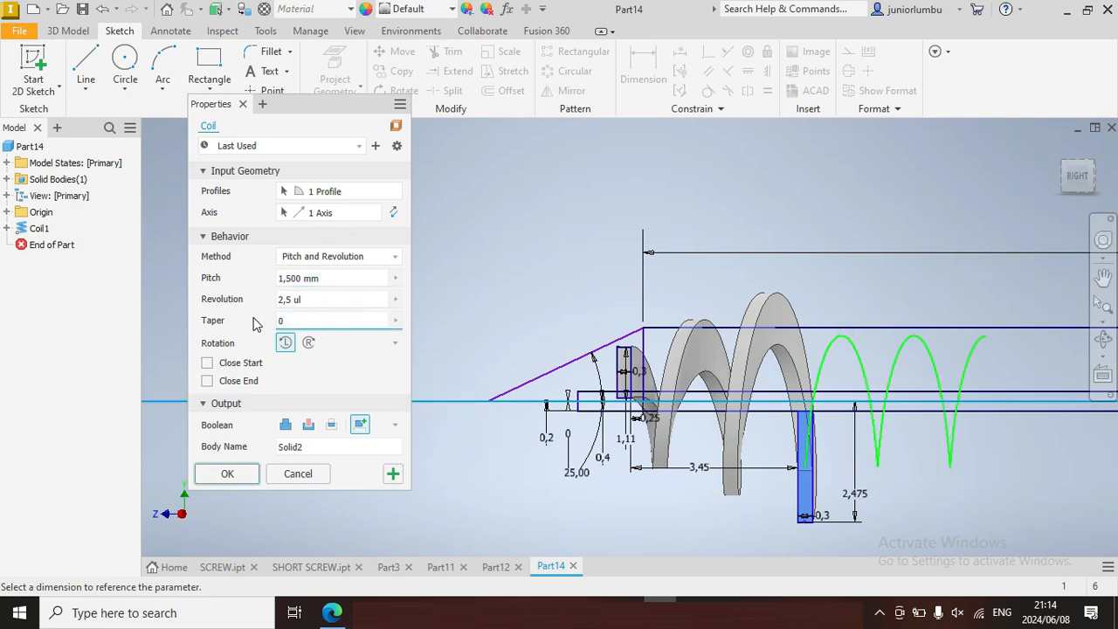
left_click(321, 299)
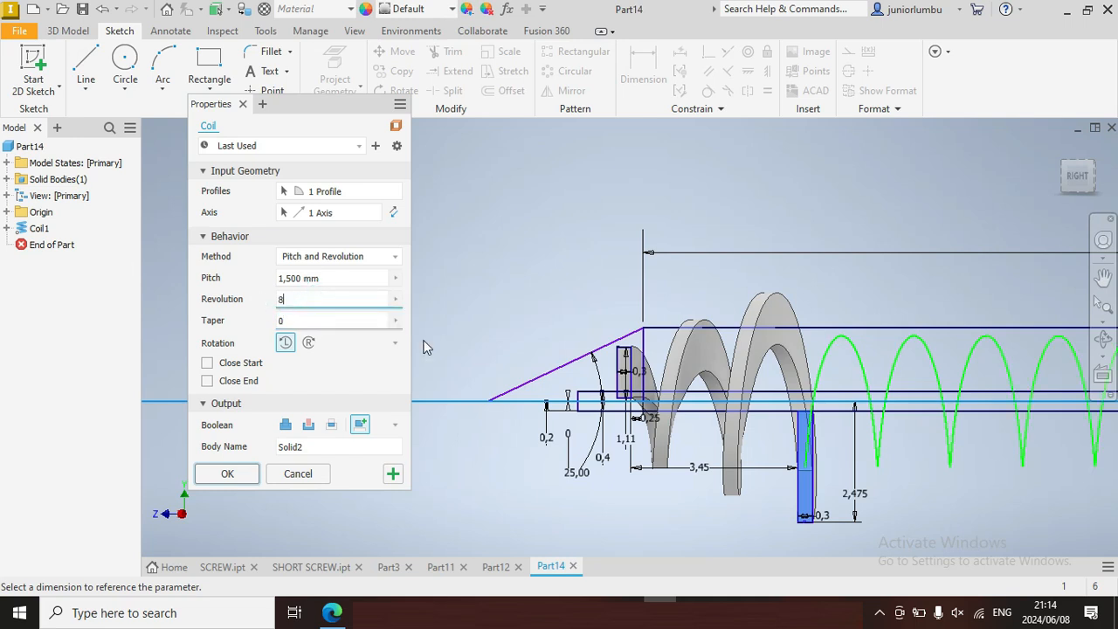
type("8")
scroll(542, 365, "up", 5)
scroll(720, 374, "down", 3)
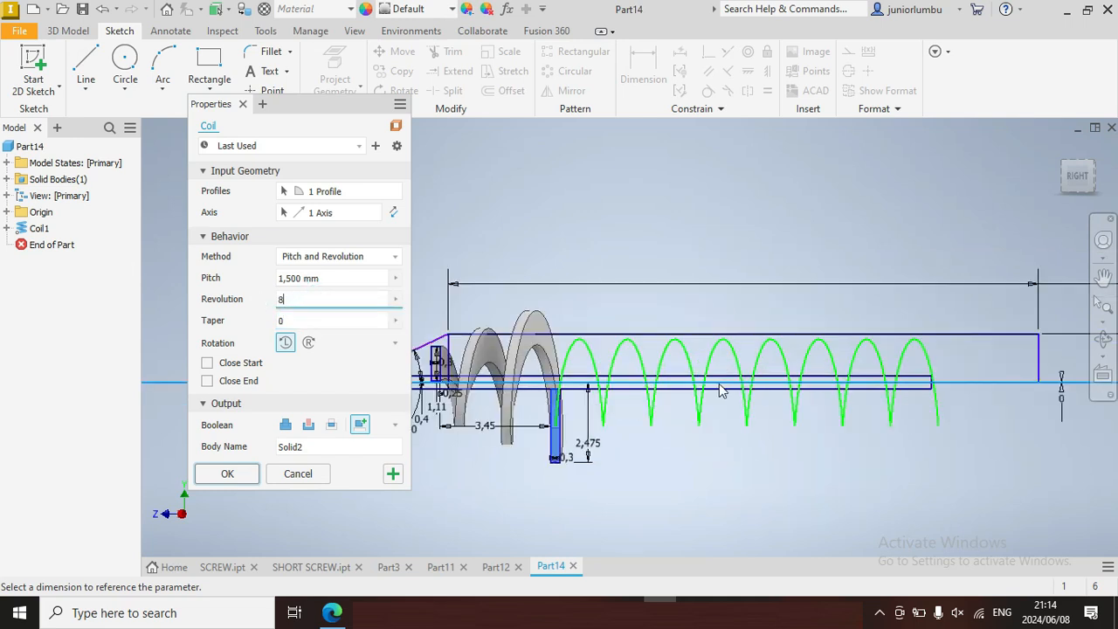
scroll(649, 428, "up", 3)
scroll(620, 437, "down", 4)
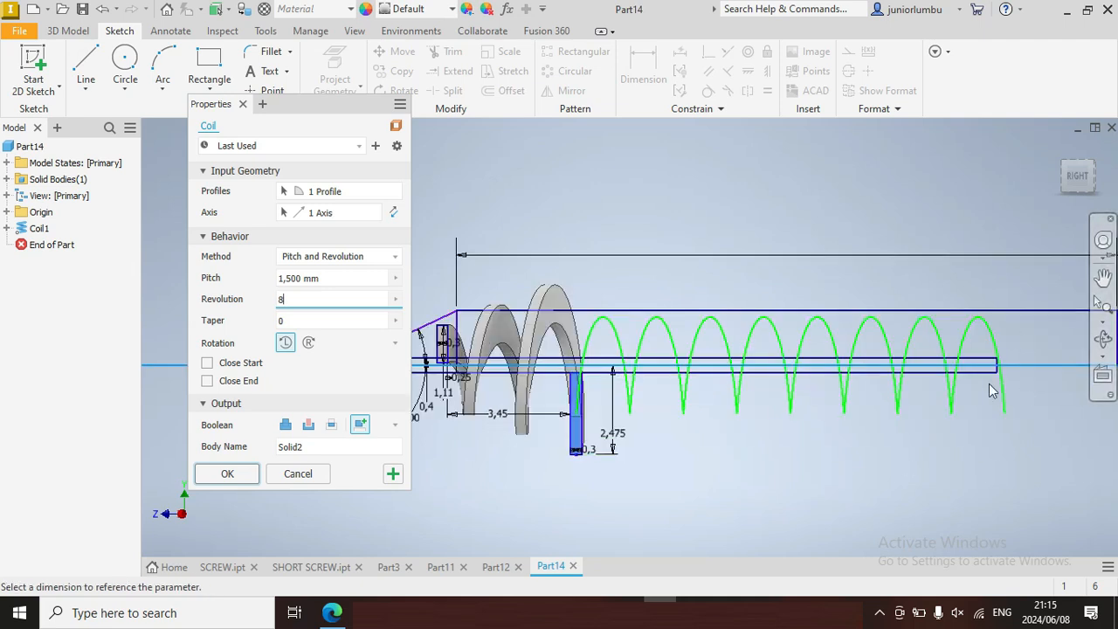
left_click(247, 479)
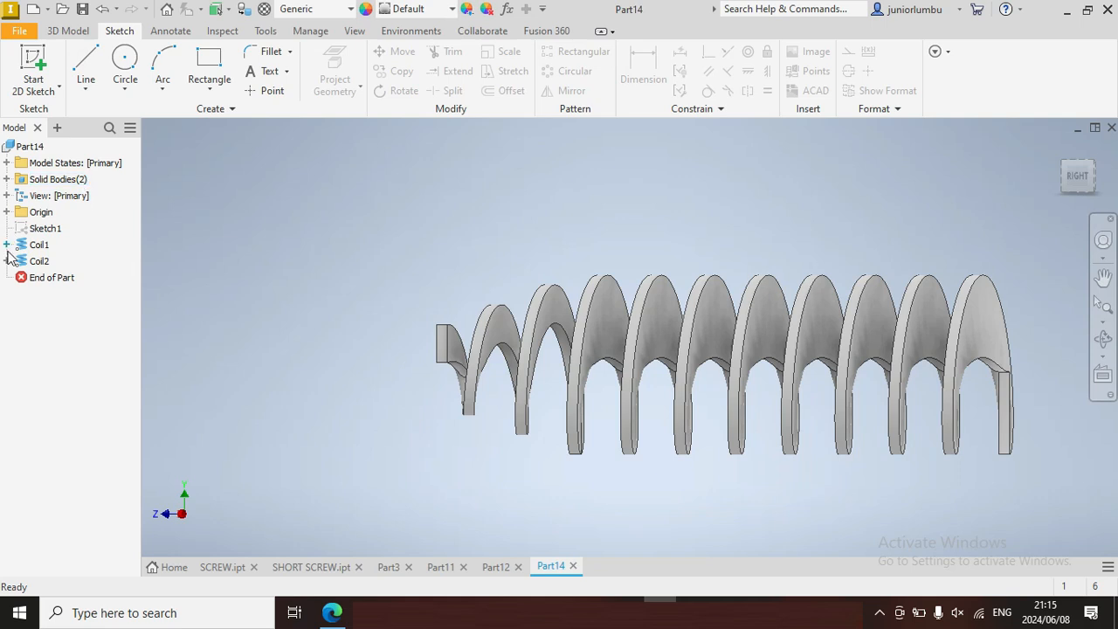
Make the profile sketch under the second coil visible again.
left_click(7, 261)
right_click(35, 277)
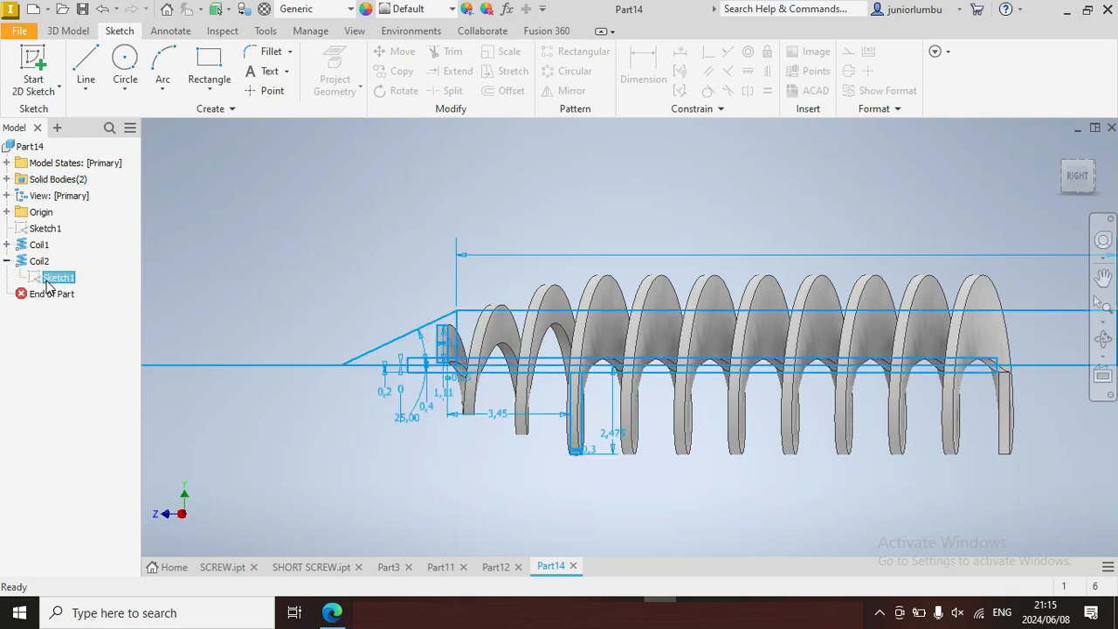
left_click(81, 465)
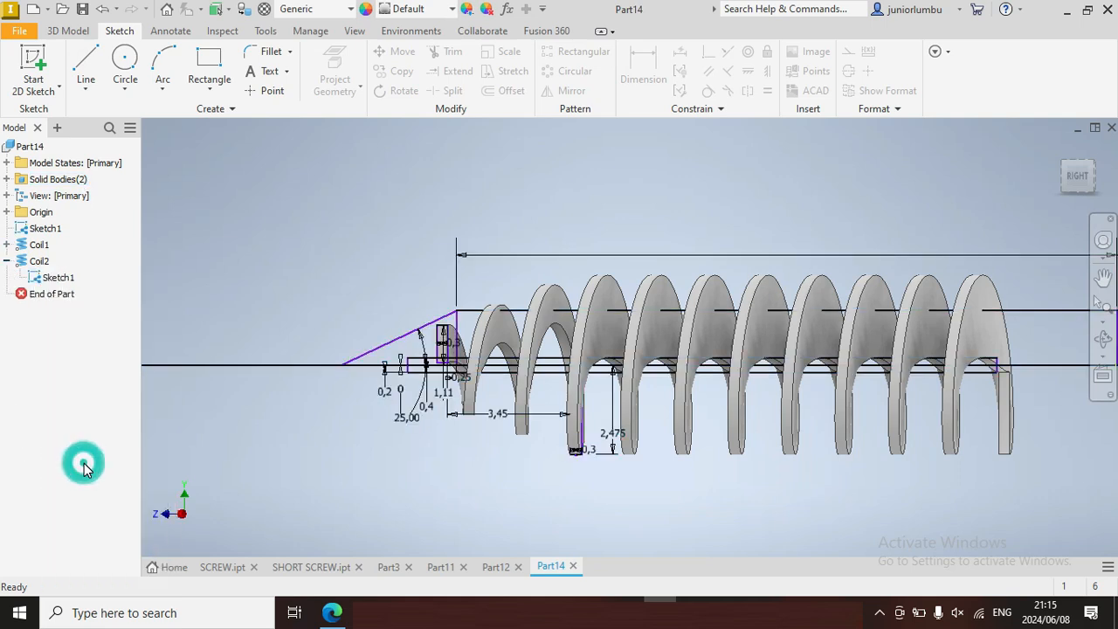
left_click(57, 34)
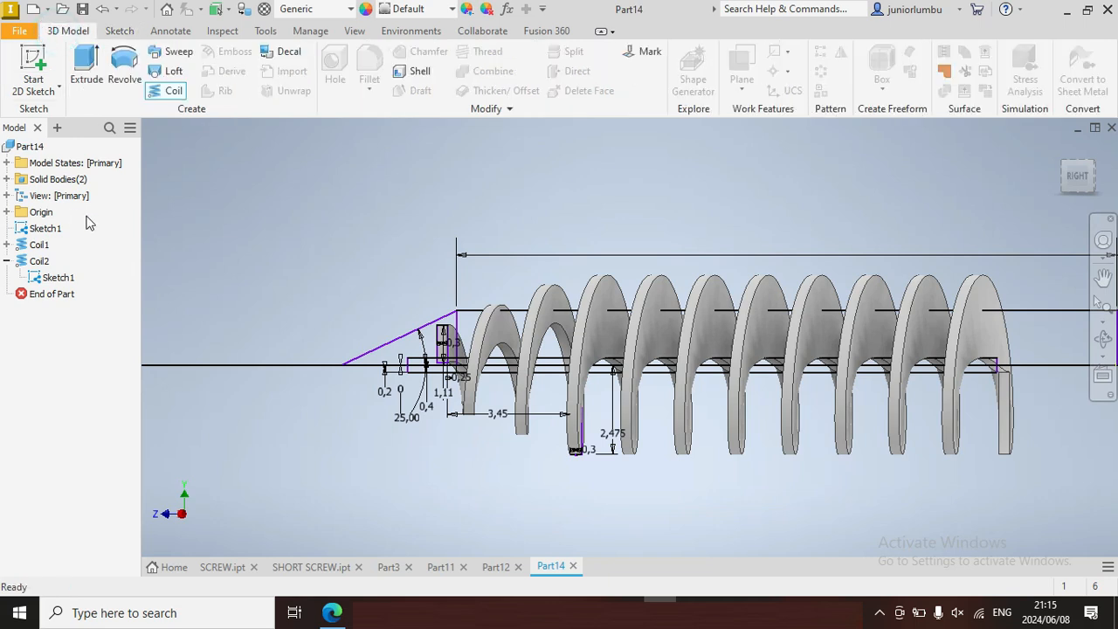
left_click(114, 78)
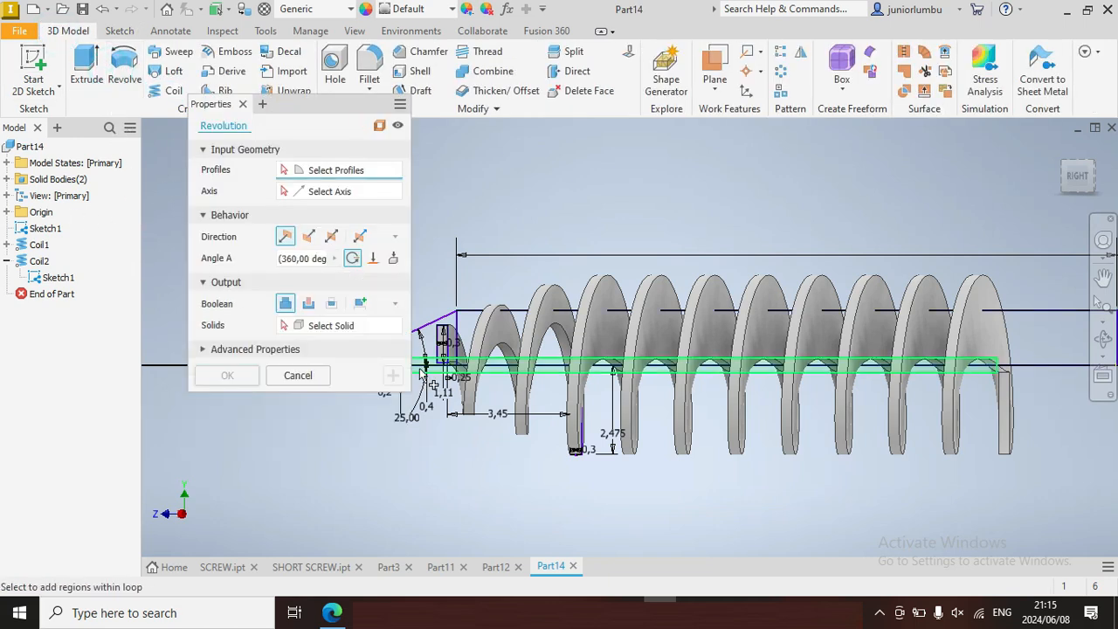
scroll(716, 451, "down", 3)
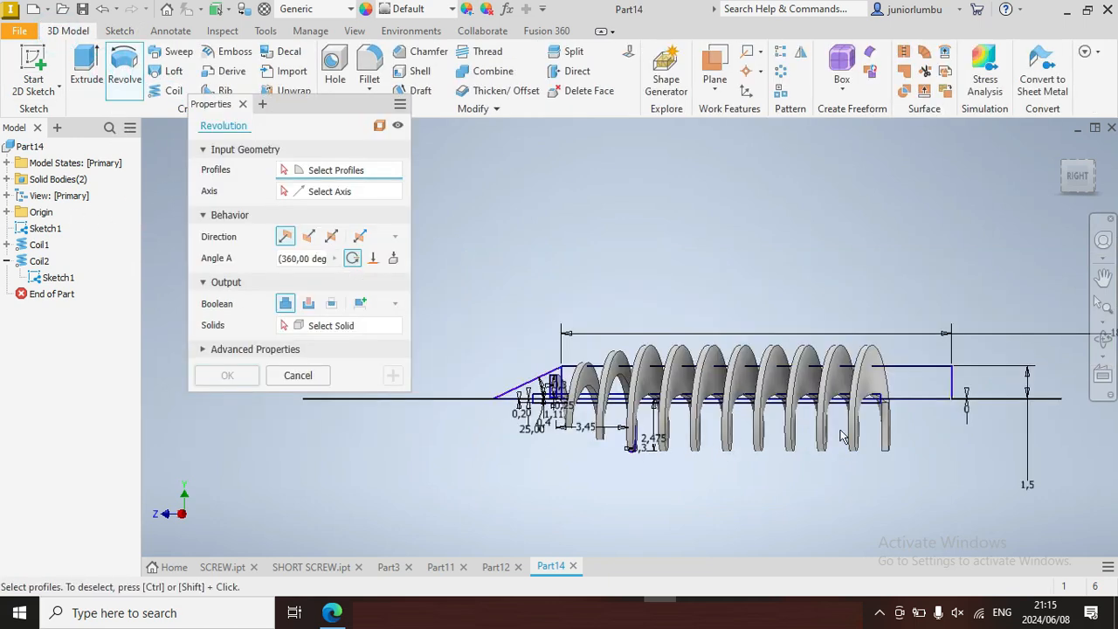
left_click(935, 389)
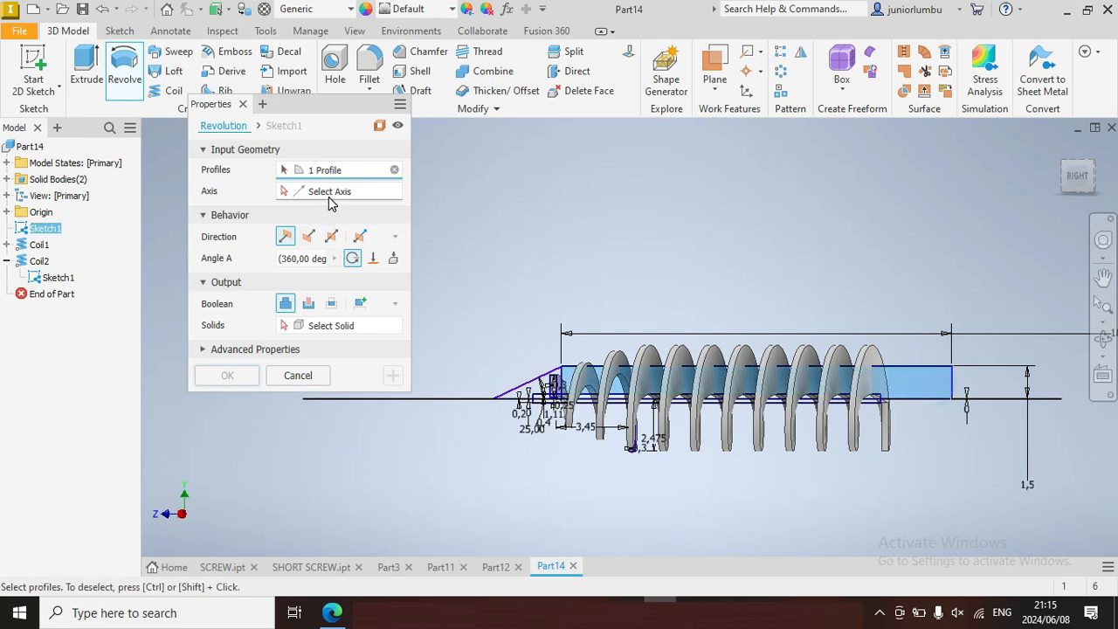
left_click(470, 400)
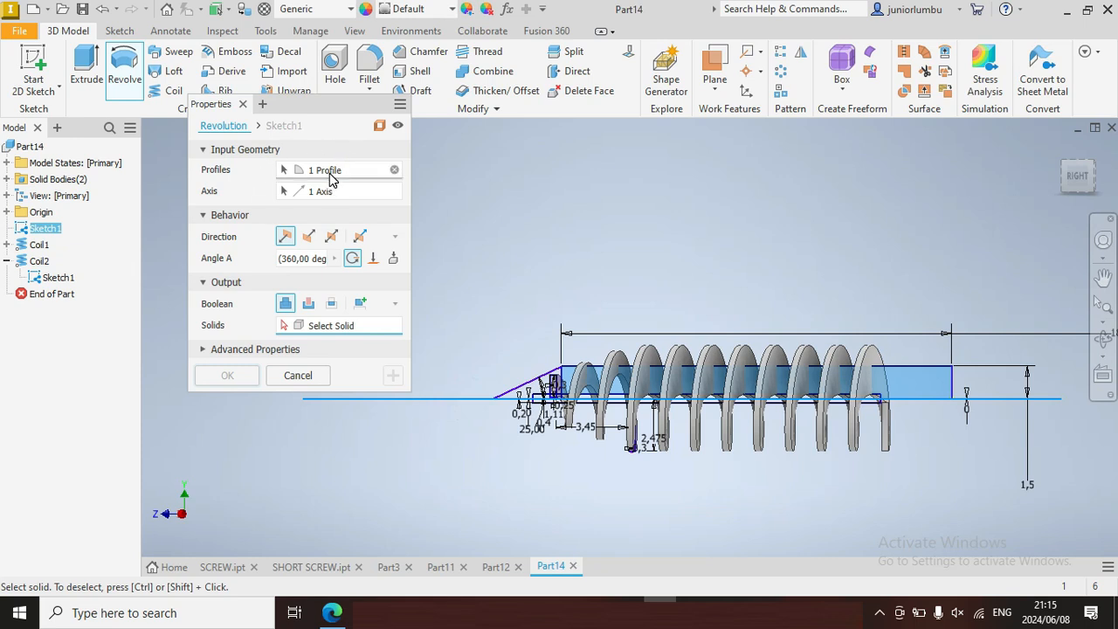
key("Escape")
Set up a Revolve of all regions of the pointed tip and long shank above the centre line, using the long horizontal line as axis.
left_click(124, 65)
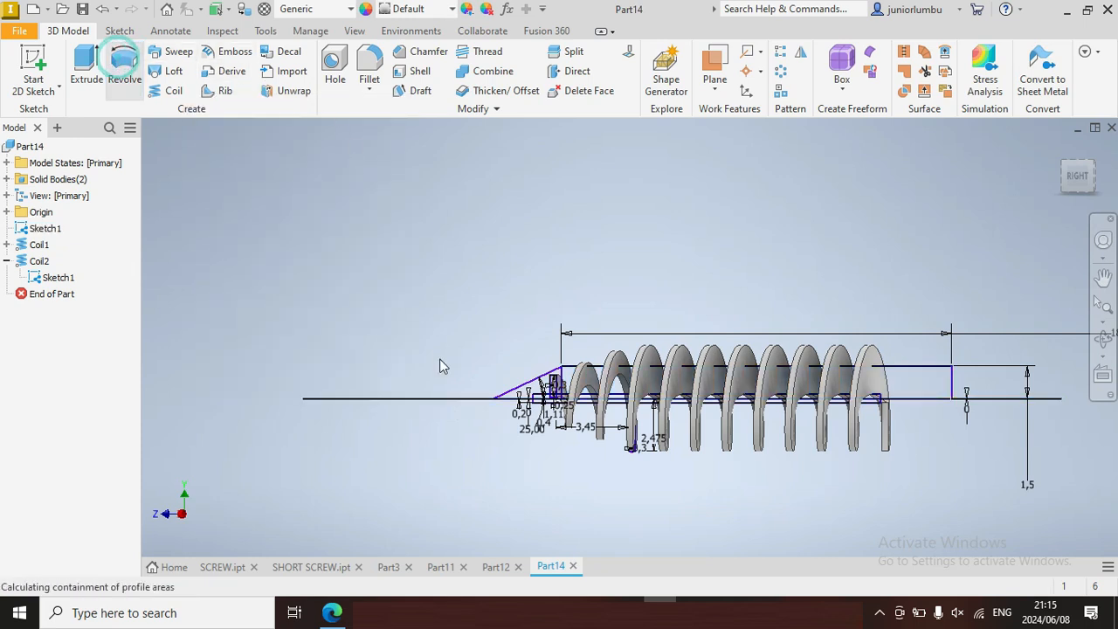
scroll(529, 384, "down", 5)
left_click(528, 380)
scroll(528, 380, "down", 3)
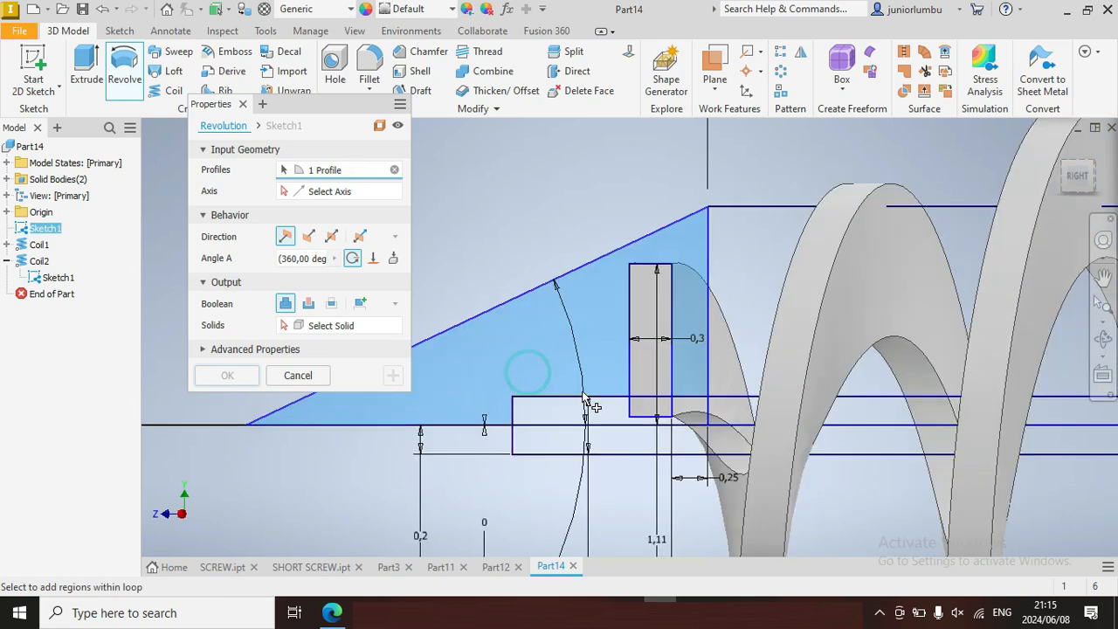
left_click(637, 371)
left_click(731, 306)
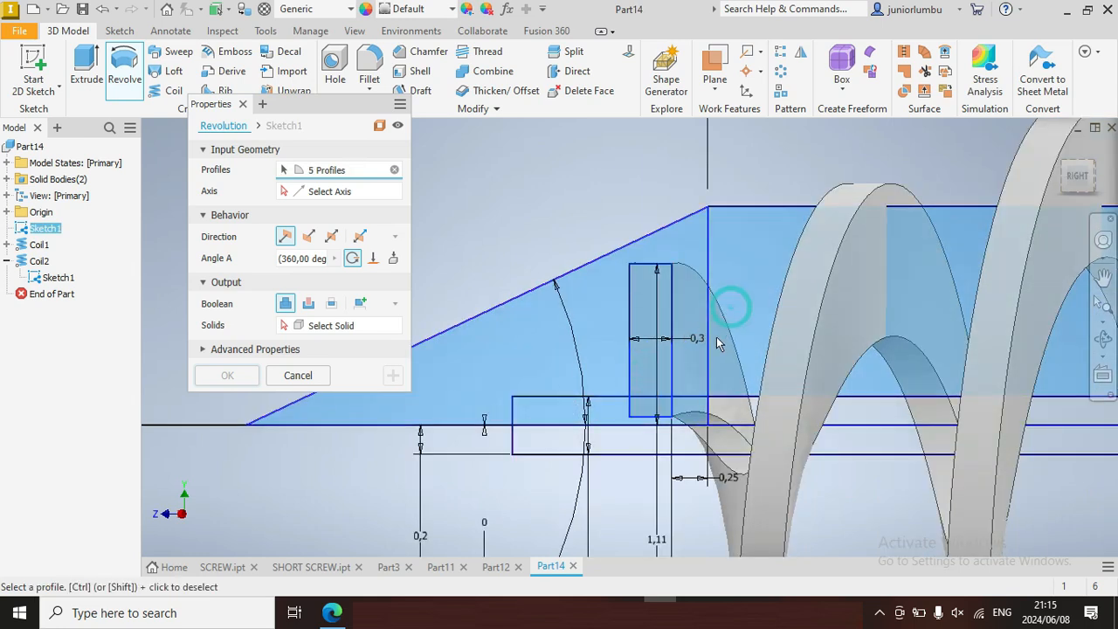
left_click(852, 409)
left_click(336, 200)
left_click(210, 426)
scroll(266, 455, "up", 2)
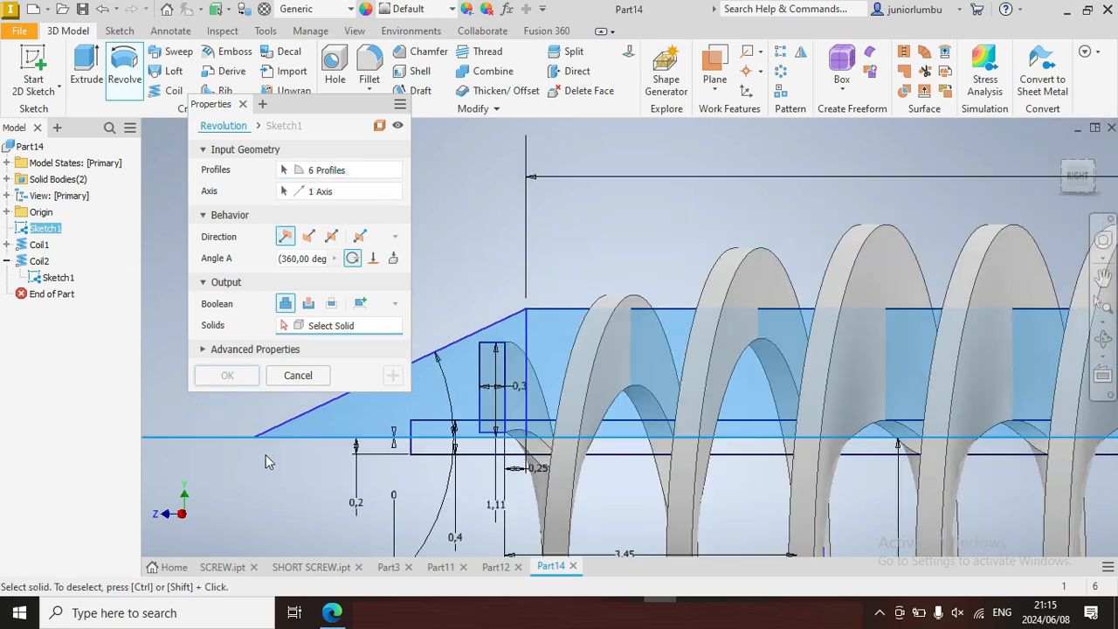
Join the full 360-degree revolution to the straight coil's solid and complete the Revolve.
scroll(265, 454, "up", 4)
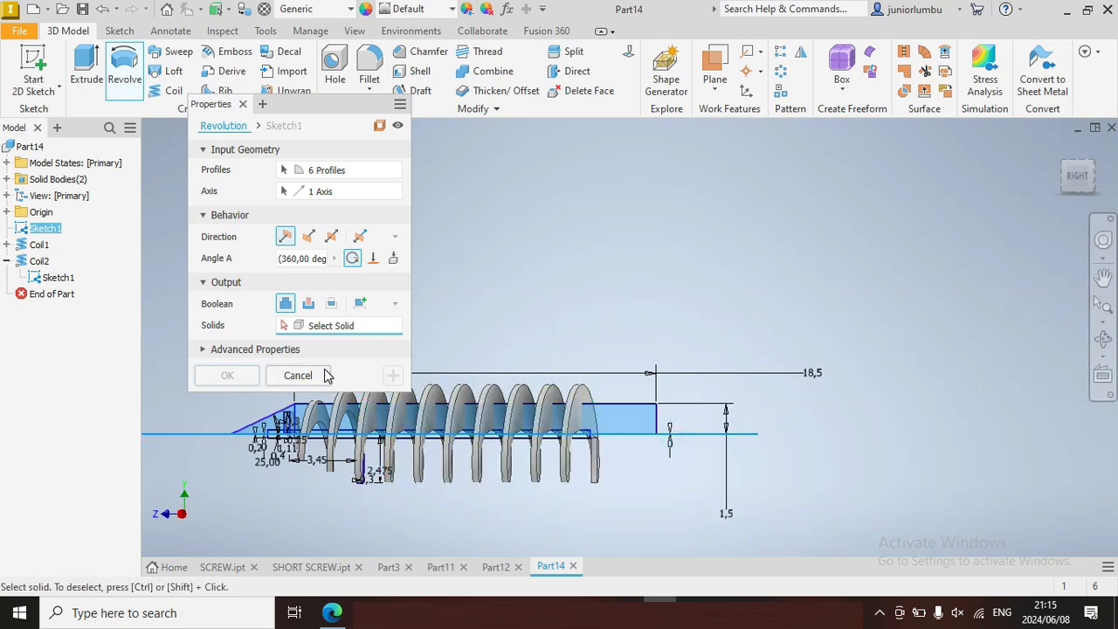
scroll(514, 429, "down", 5)
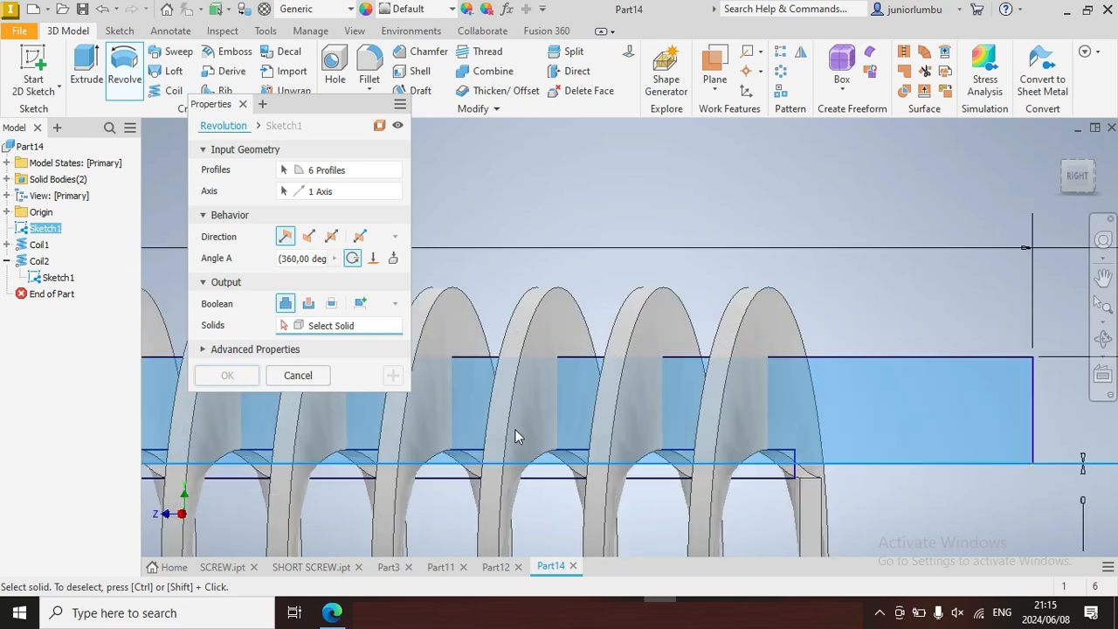
left_click(594, 476)
scroll(550, 476, "up", 6)
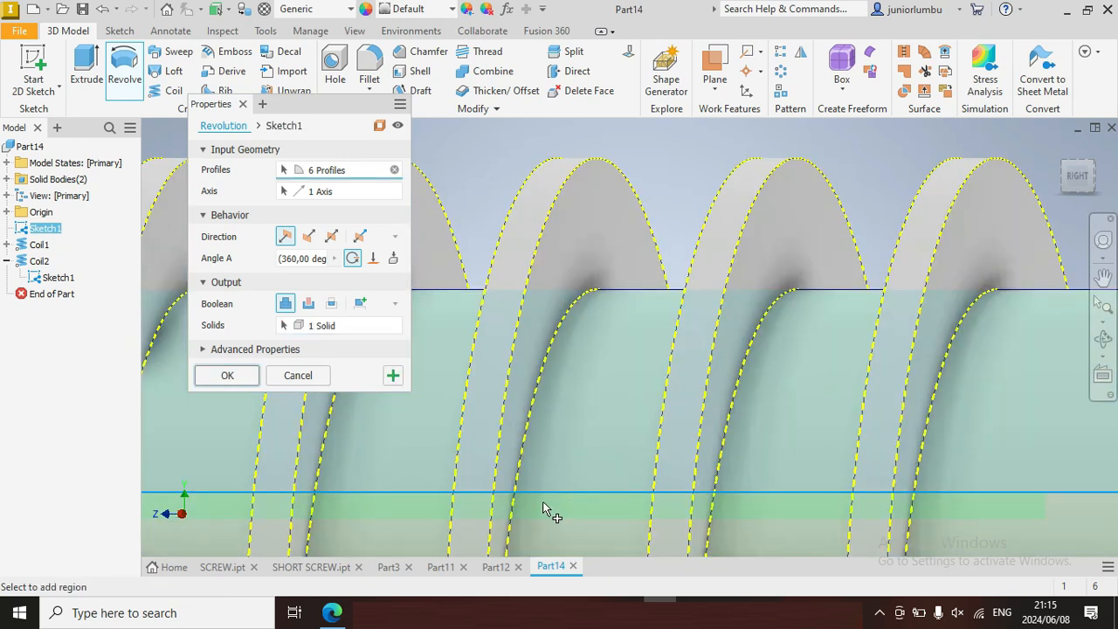
scroll(567, 463, "up", 1)
scroll(569, 460, "down", 6)
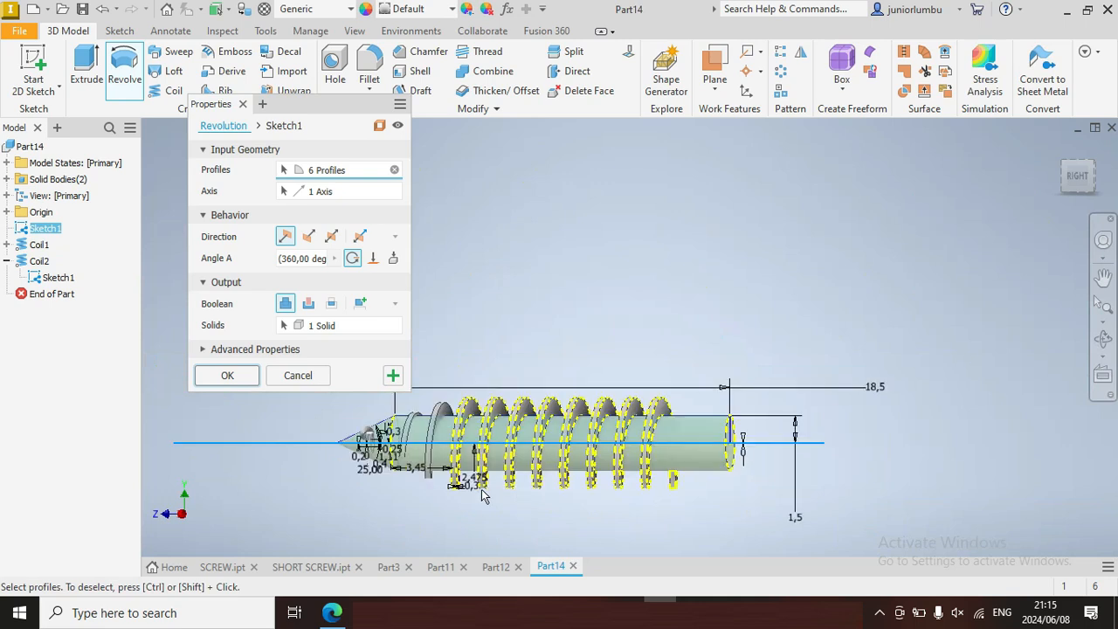
scroll(570, 460, "up", 3)
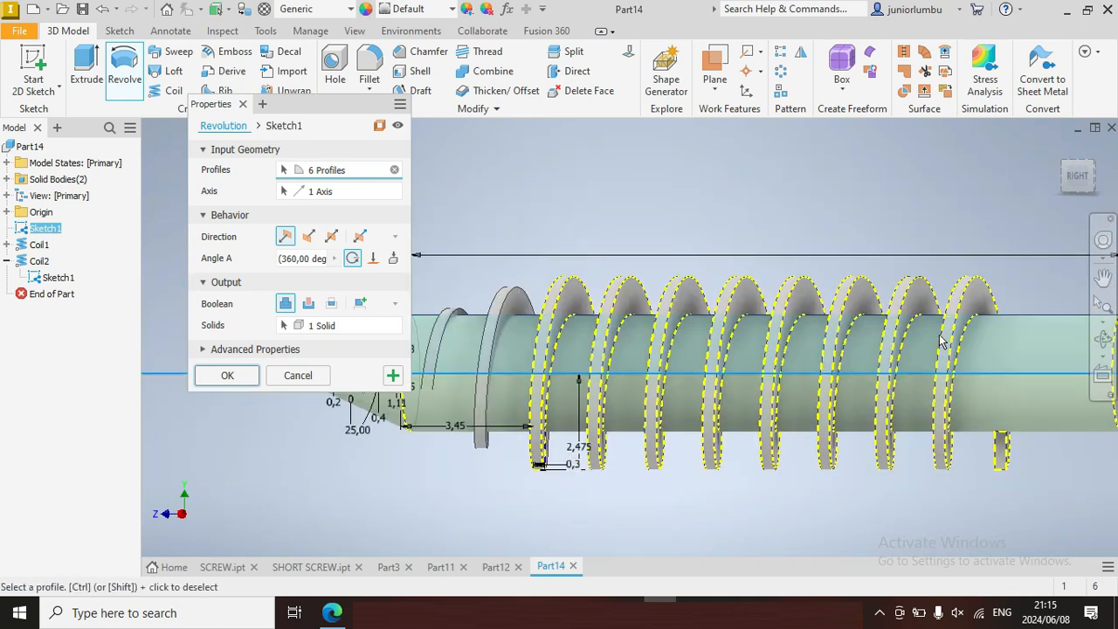
left_click(1068, 178)
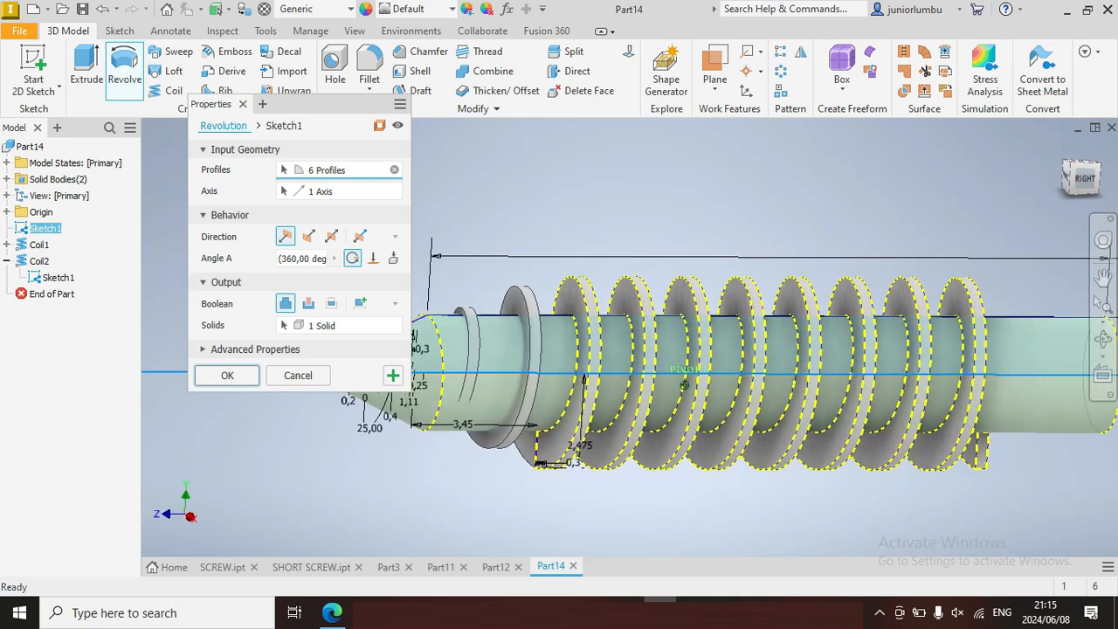
left_click(229, 378)
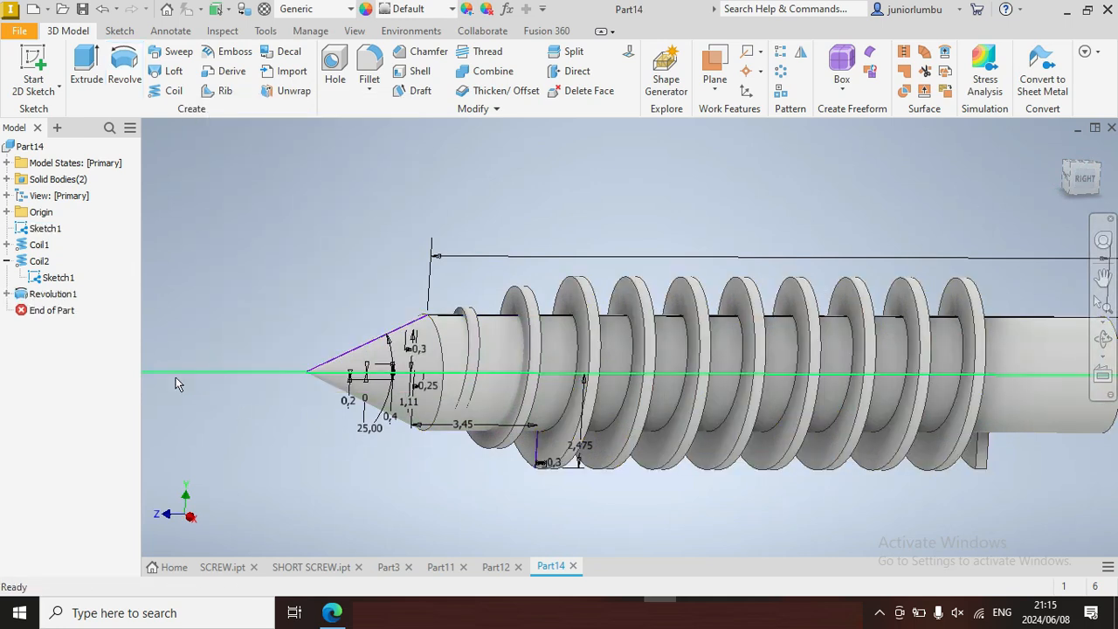
Fillet the two helical root edges where the straight thread meets the shank with a 0.2 mm radius.
scroll(175, 381, "down", 2)
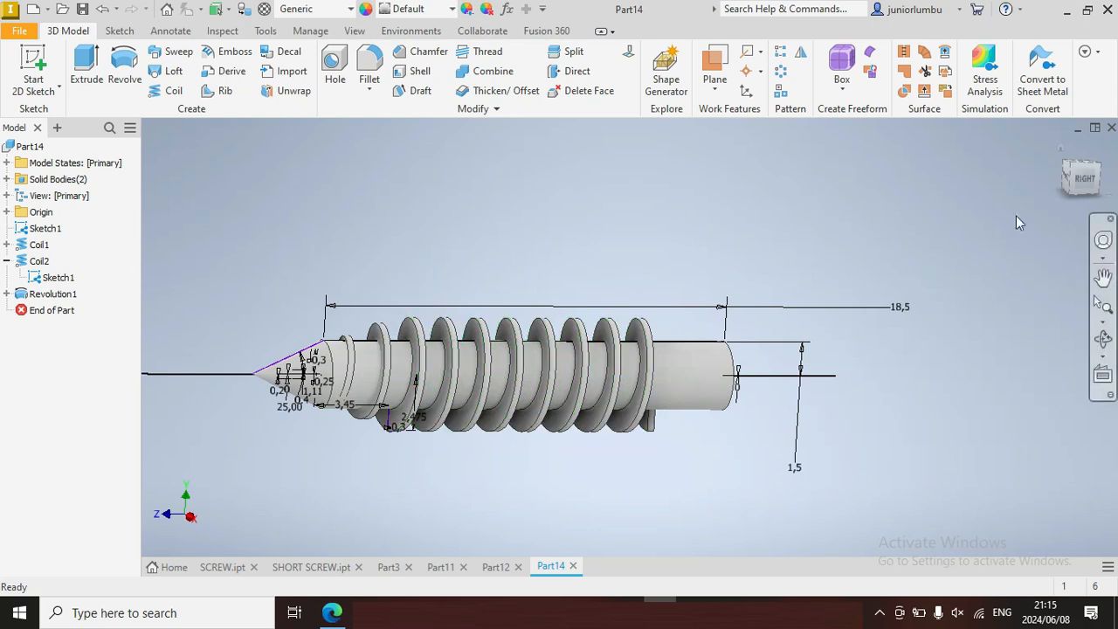
left_click_drag(1074, 188, 1068, 180)
scroll(636, 380, "up", 2)
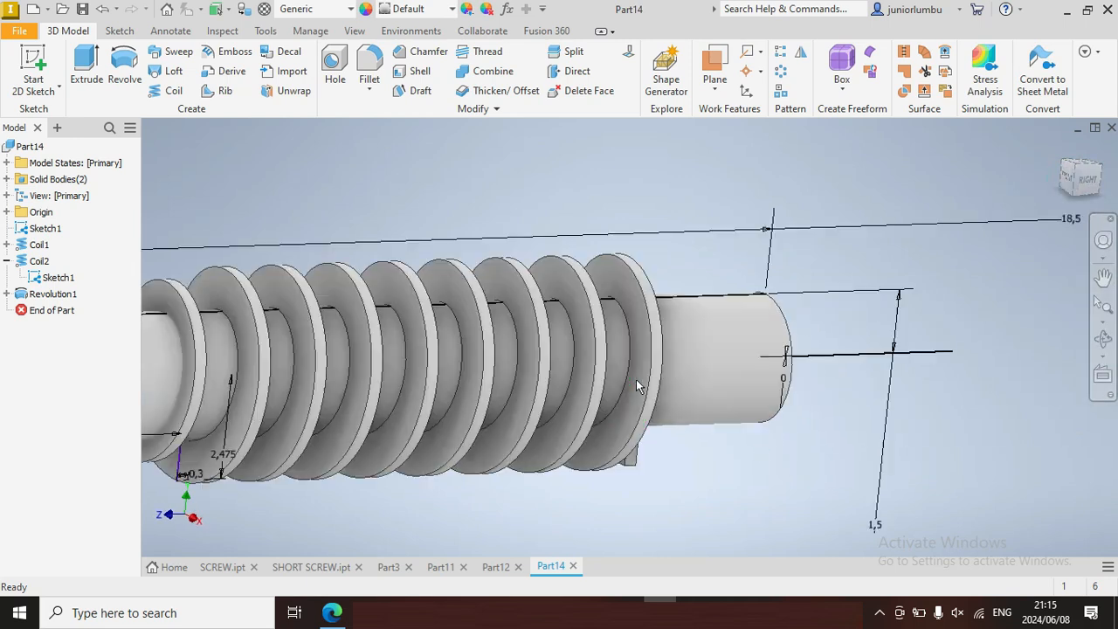
left_click(629, 335)
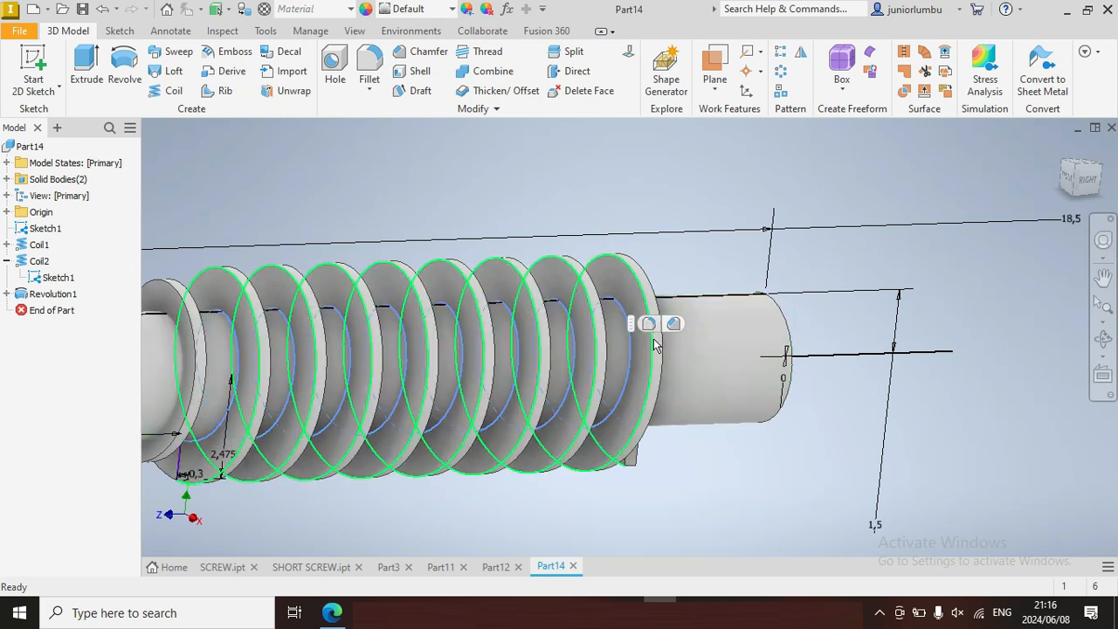
left_click(649, 324)
left_click(610, 321)
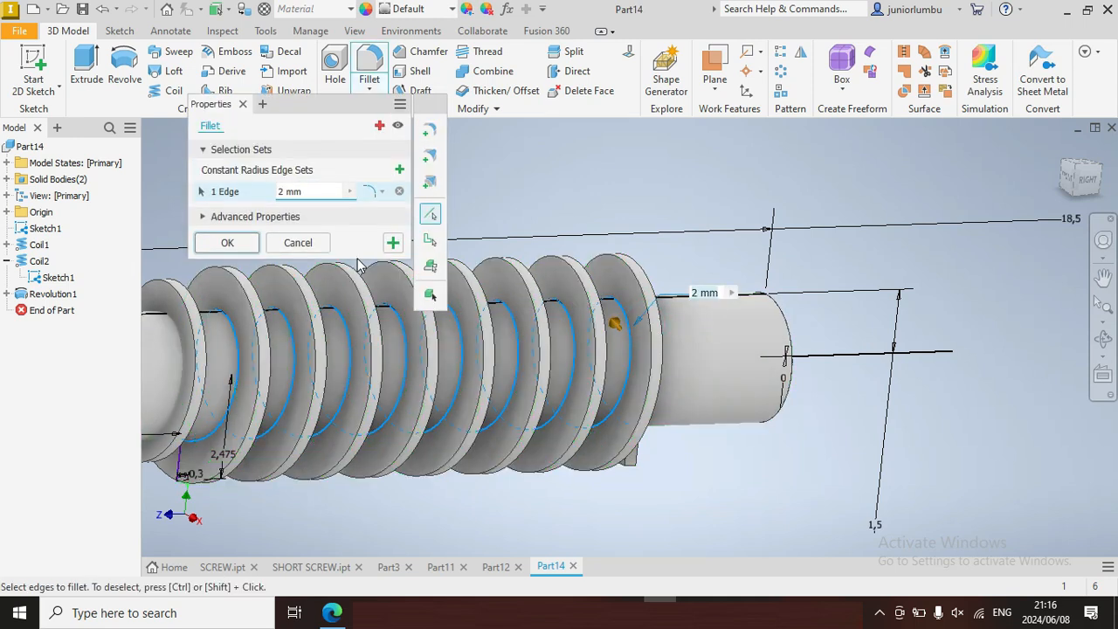
type(".2")
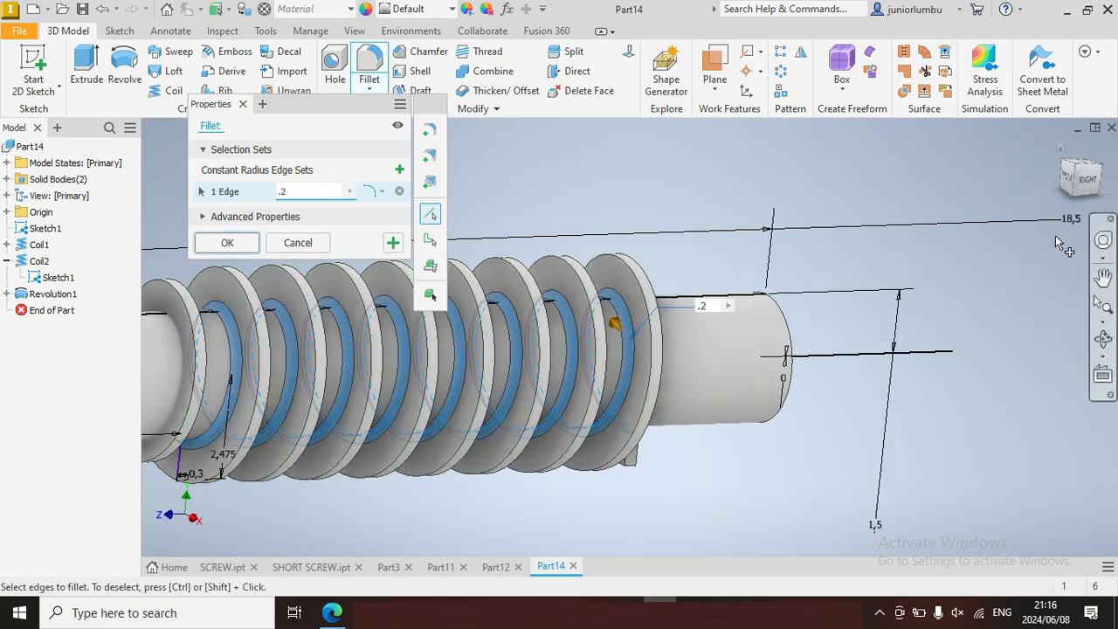
left_click_drag(1091, 181, 1045, 201)
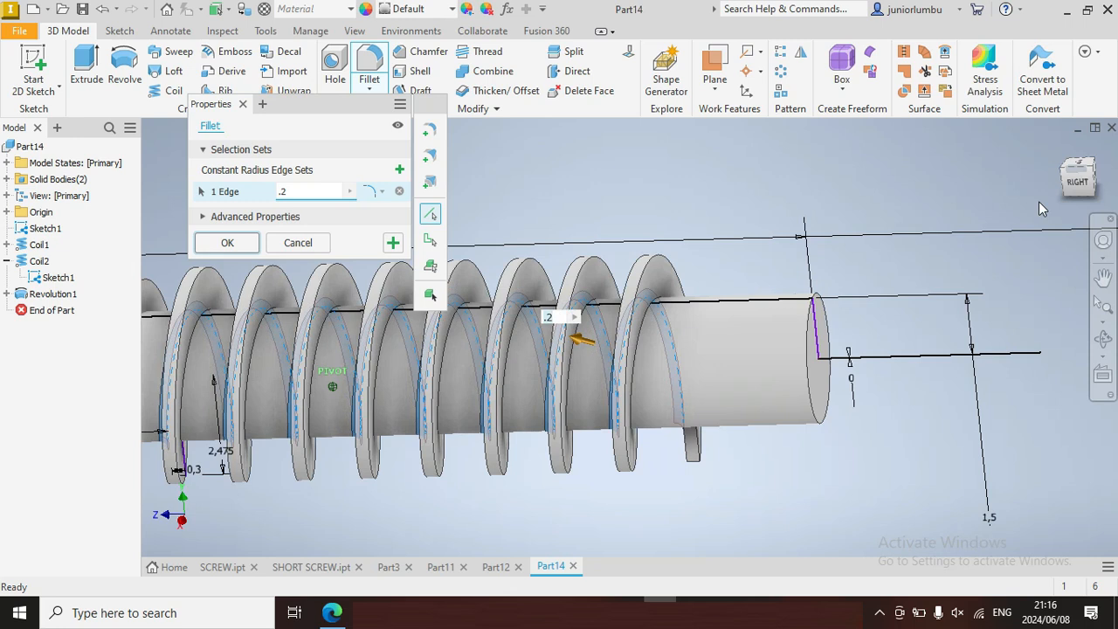
left_click(335, 325)
scroll(660, 391, "up", 2)
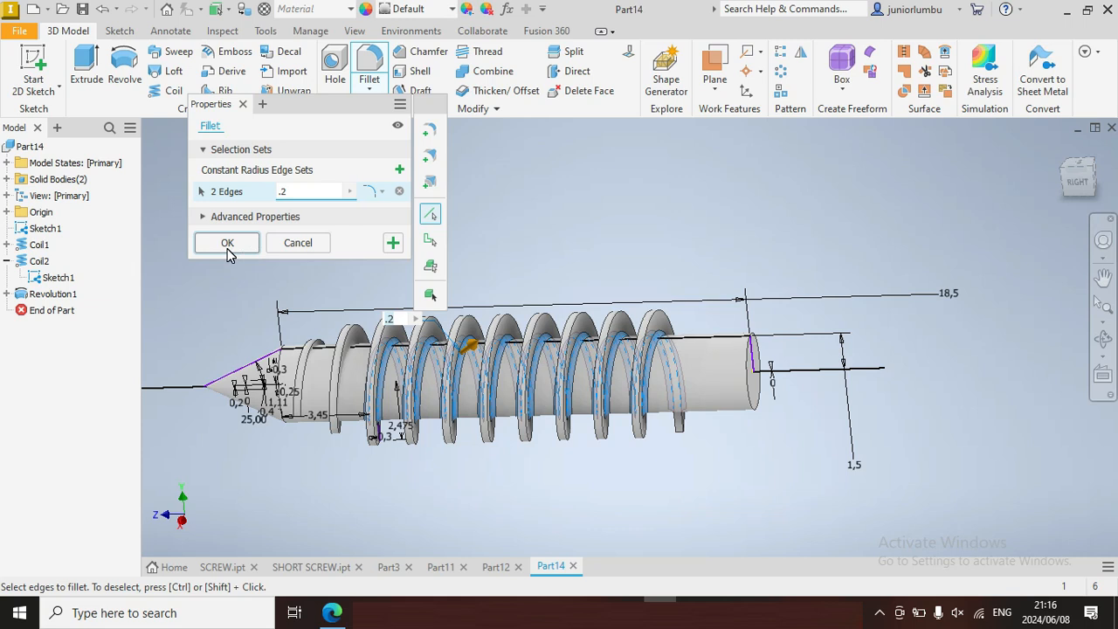
left_click(392, 243)
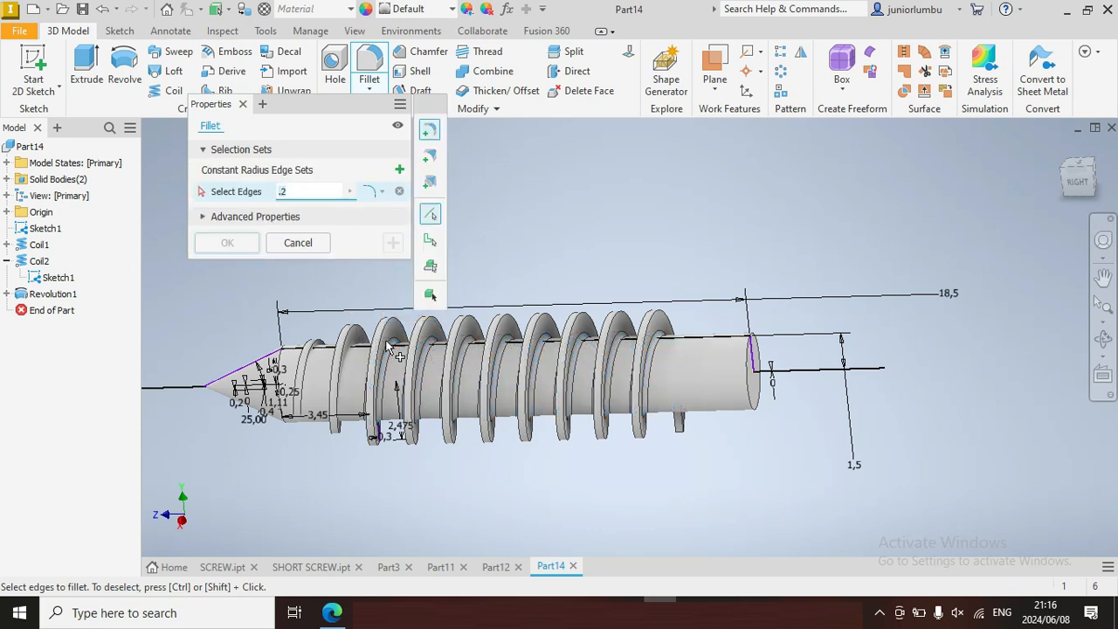
Fillet the two outer helical edges of the straight thread's crest with a 0.1 mm radius.
left_click(390, 348)
left_click(362, 300)
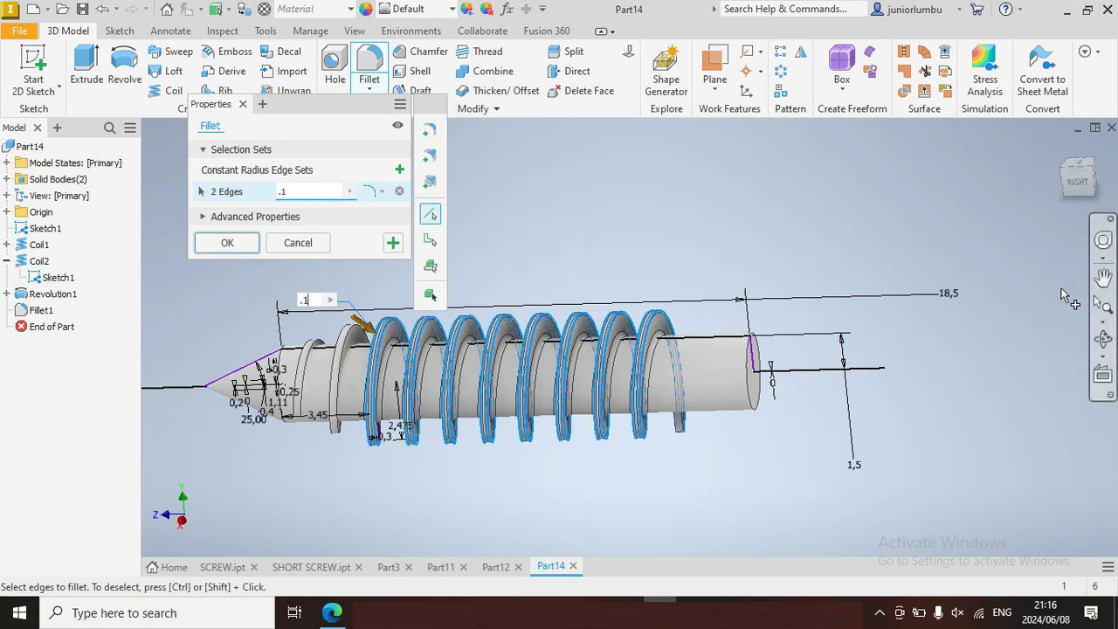
left_click_drag(1075, 179, 1077, 181)
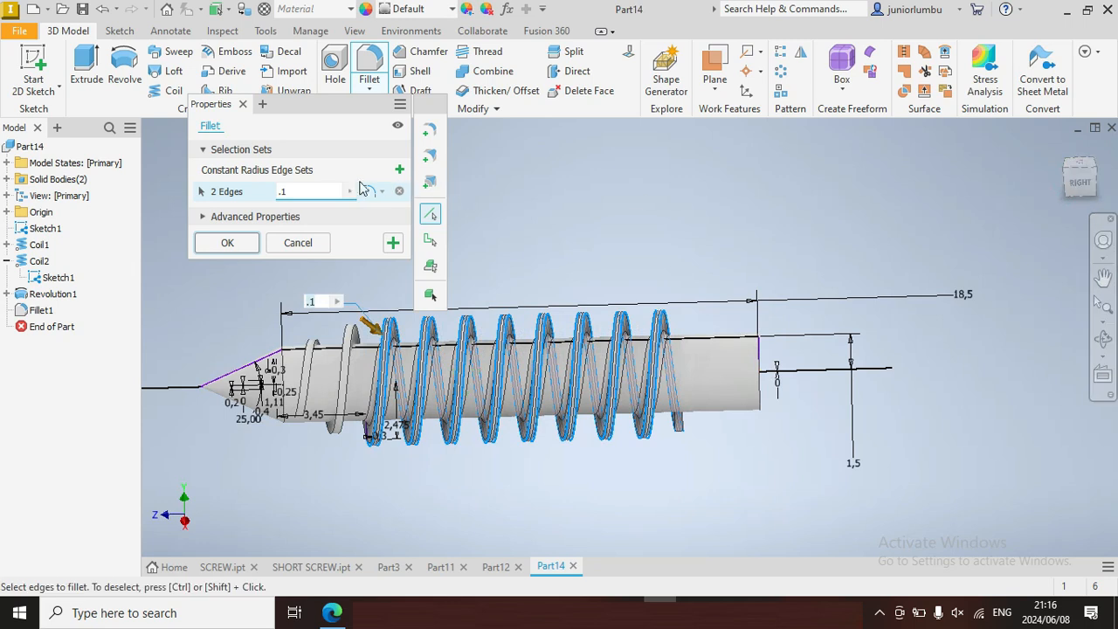
left_click(225, 244)
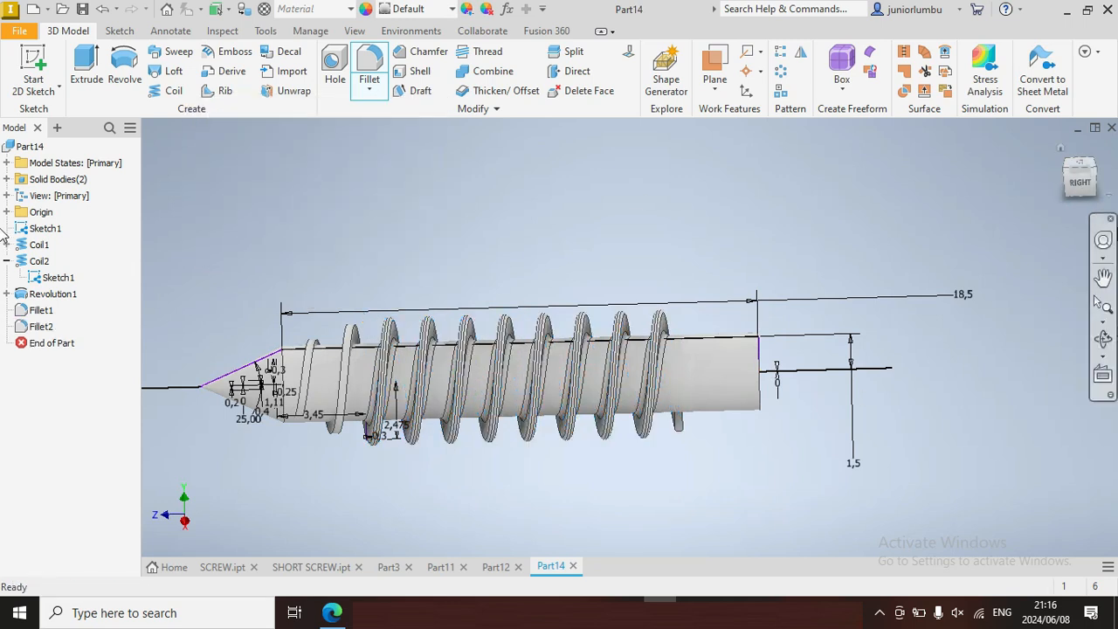
Start a sketch on the shank's flat end face and draw a circle centred on the screw axis, larger than the thread outline.
left_click(1076, 197)
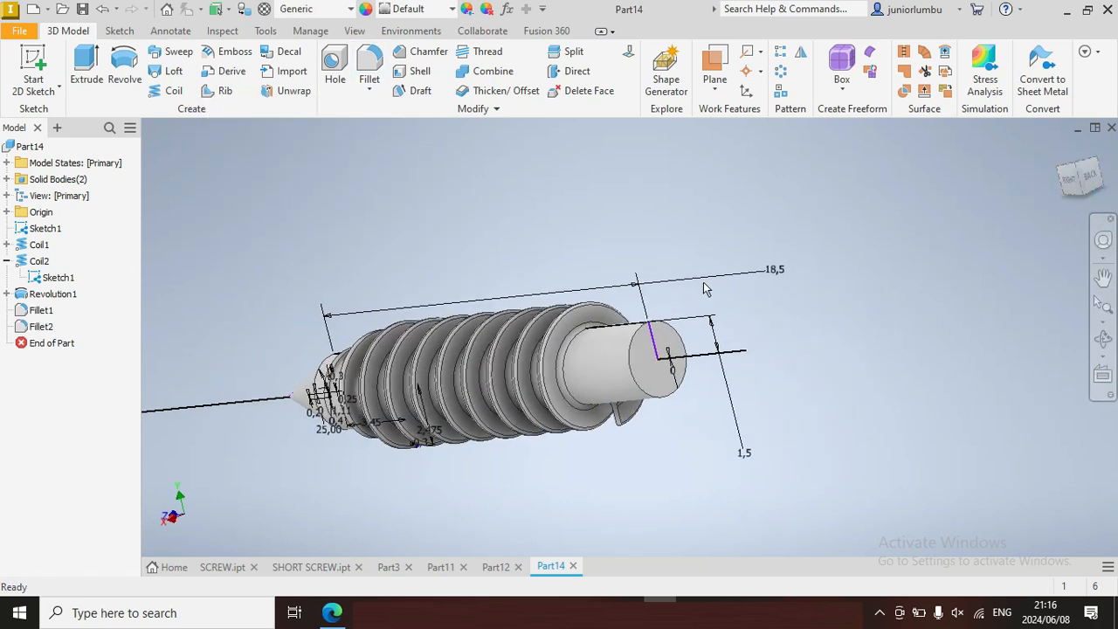
right_click(646, 382)
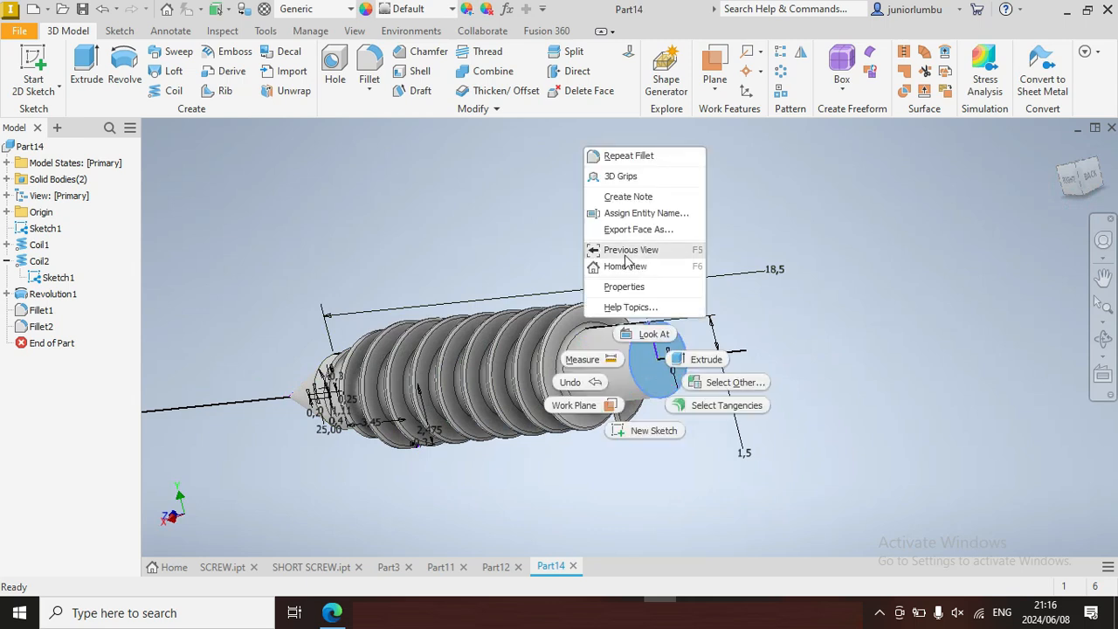
left_click(648, 441)
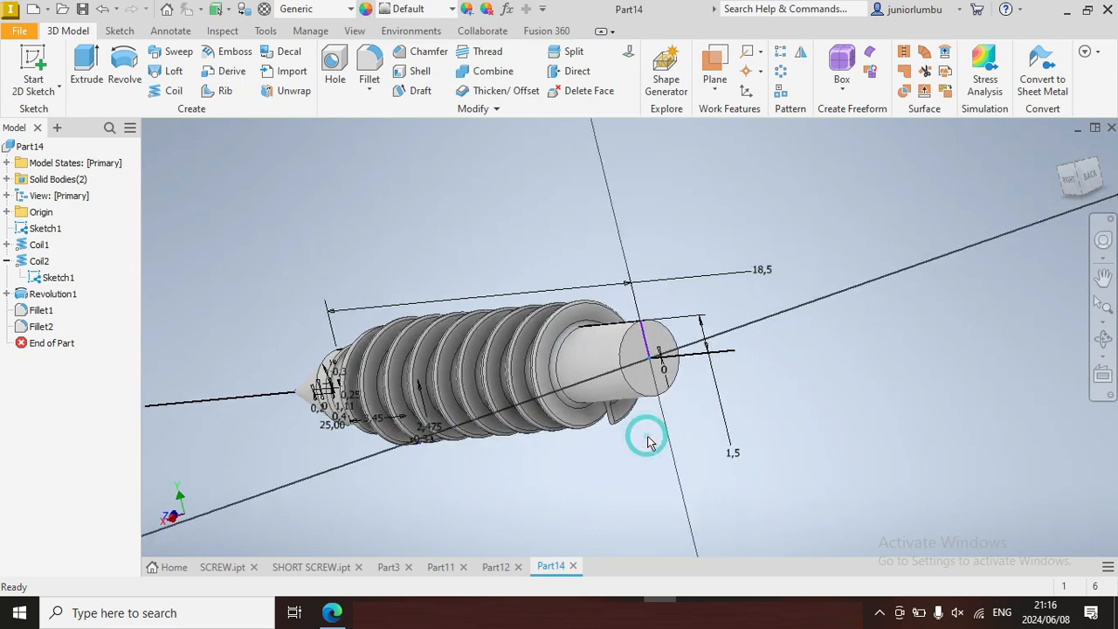
left_click(129, 61)
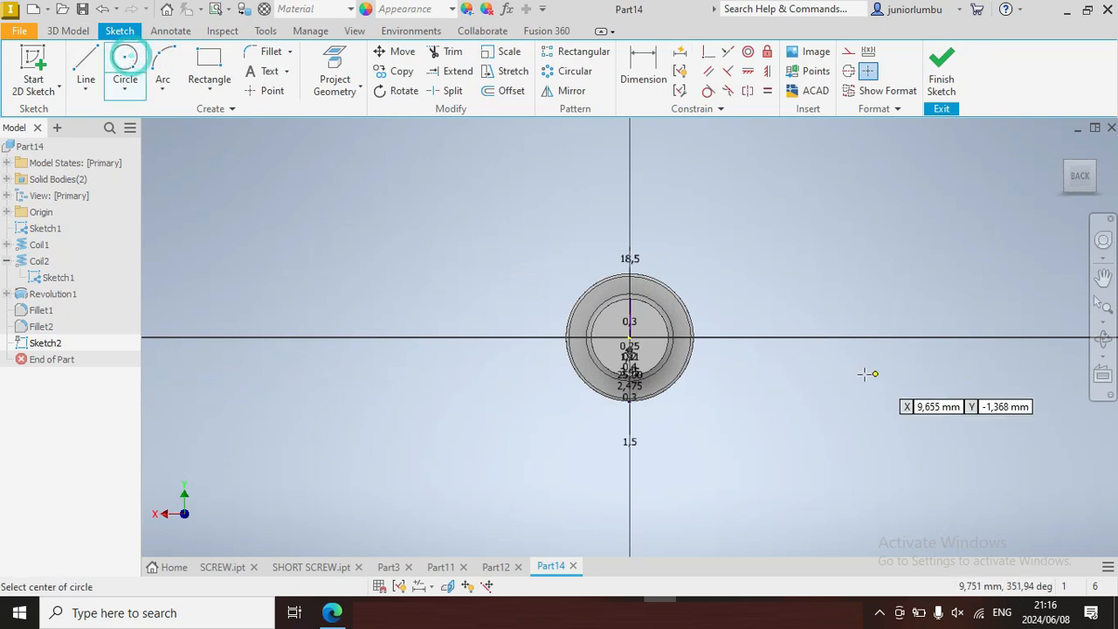
scroll(682, 369, "up", 3)
left_click(527, 302)
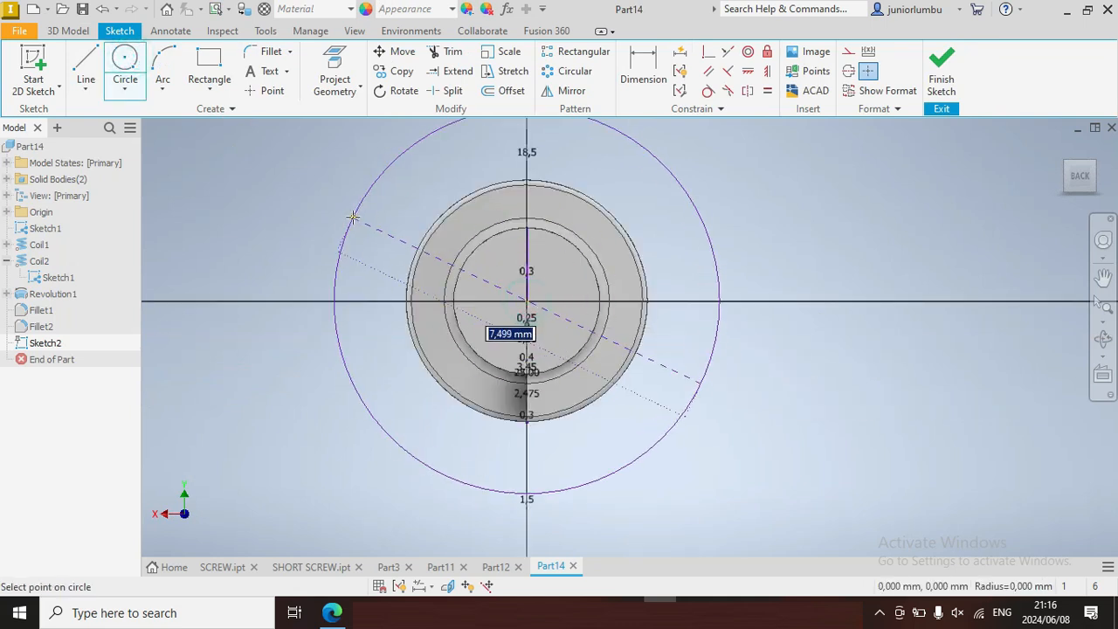
left_click(349, 212)
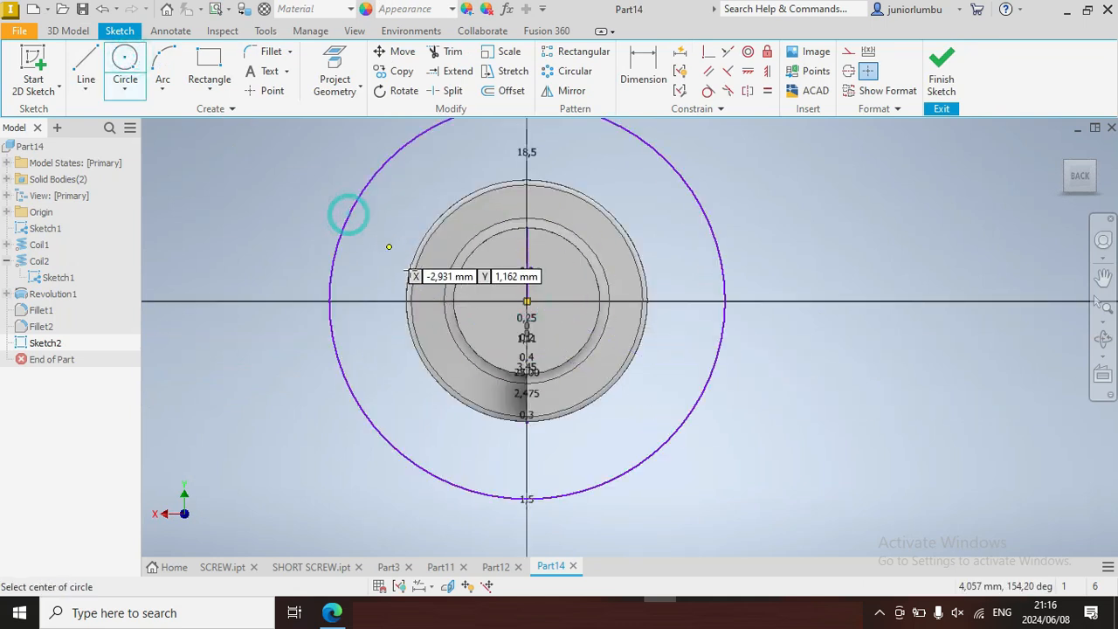
Draw two crossing rectangles inside the circle, a vertical one about 6.7 mm tall and a horizontal one over the centre.
left_click(209, 59)
left_click(495, 138)
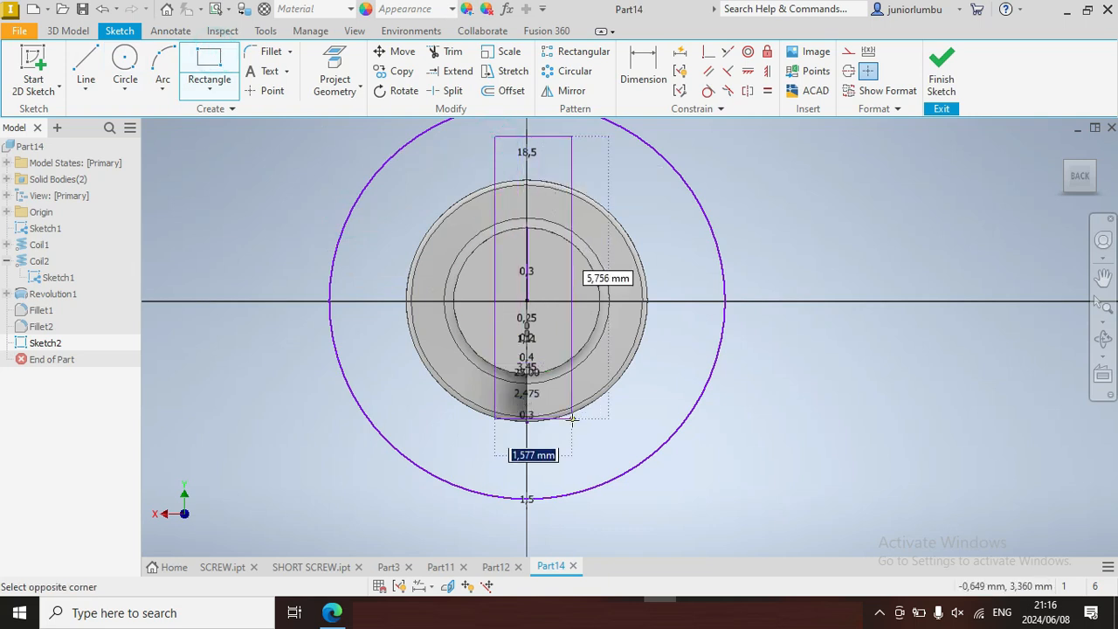
left_click(562, 464)
left_click(376, 288)
left_click(684, 335)
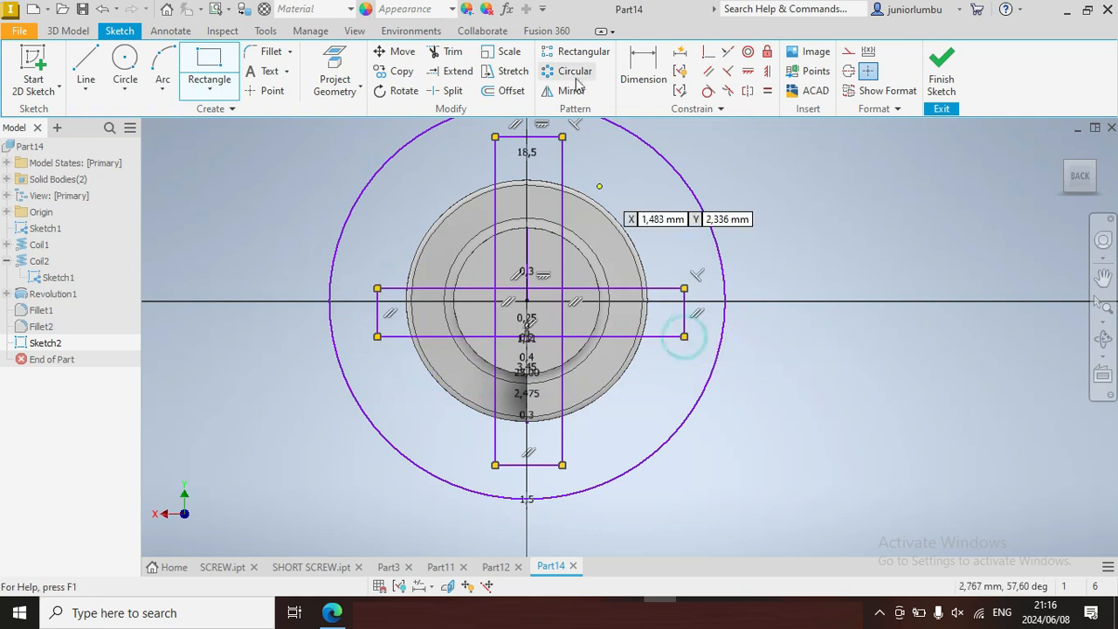
Dimension the vertical rectangle's height and the horizontal rectangle's length at 9 mm each.
left_click(644, 70)
left_click(564, 151)
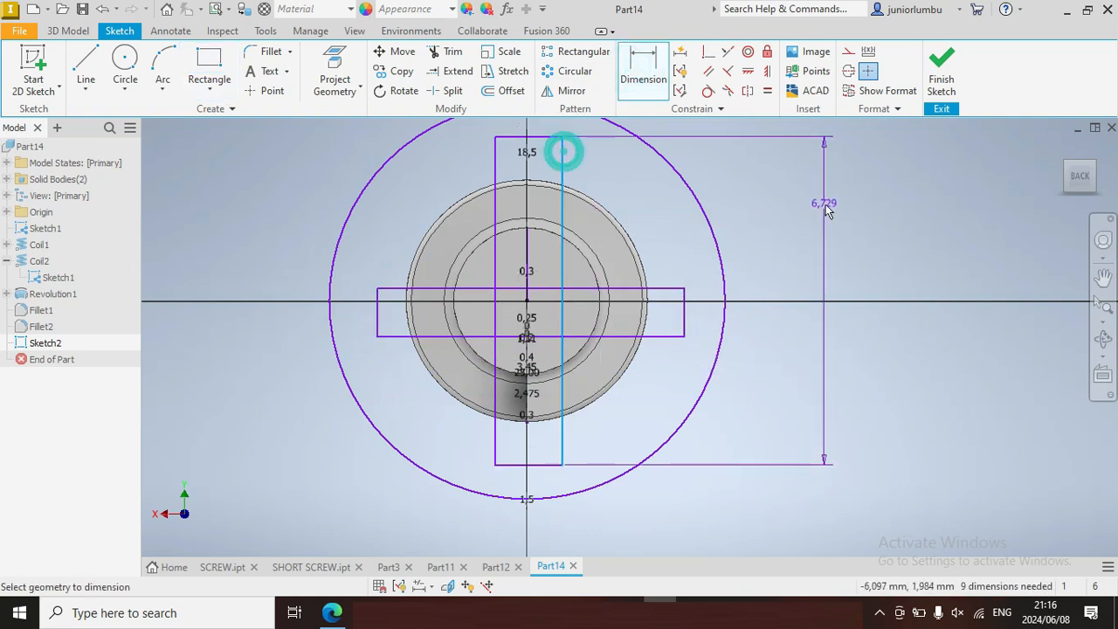
left_click(825, 204)
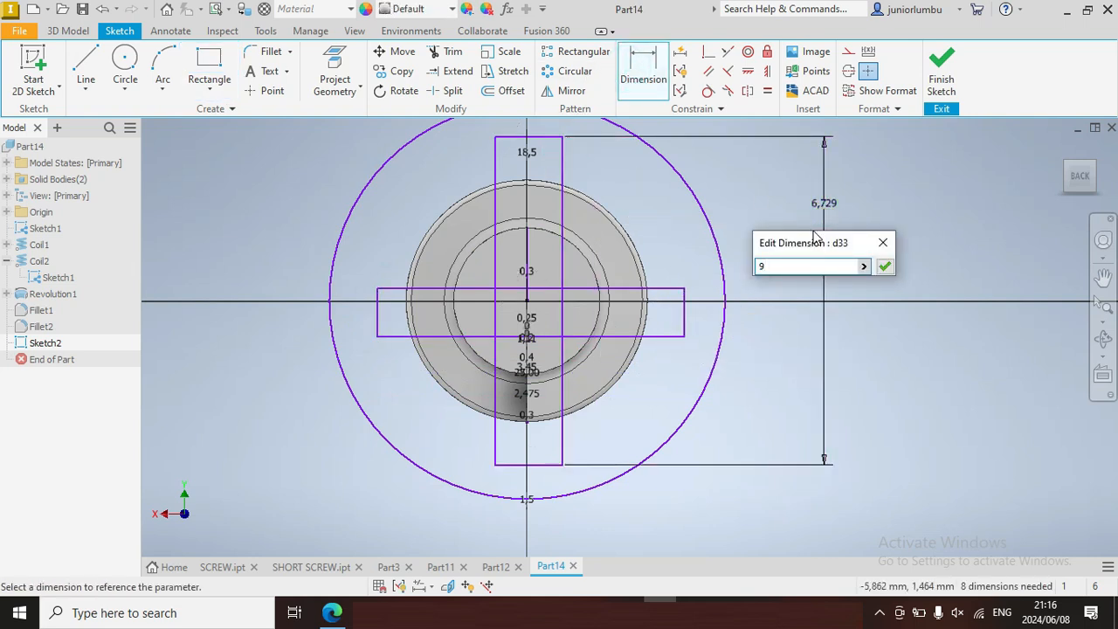
type("9")
key("Return")
scroll(712, 380, "up", 5)
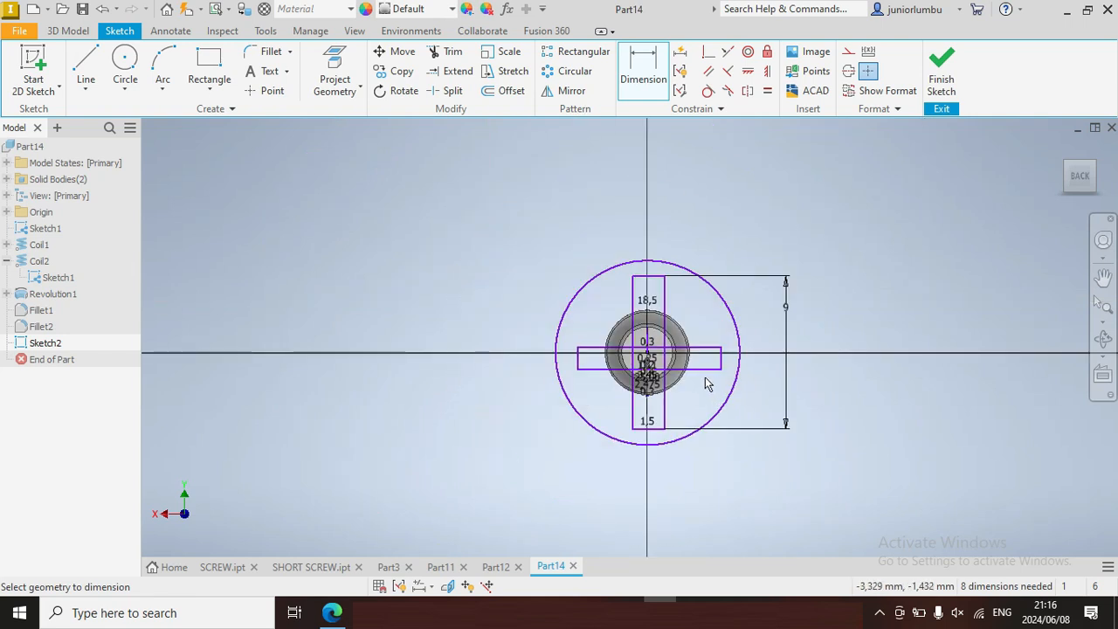
left_click(699, 380)
left_click(724, 489)
type("9")
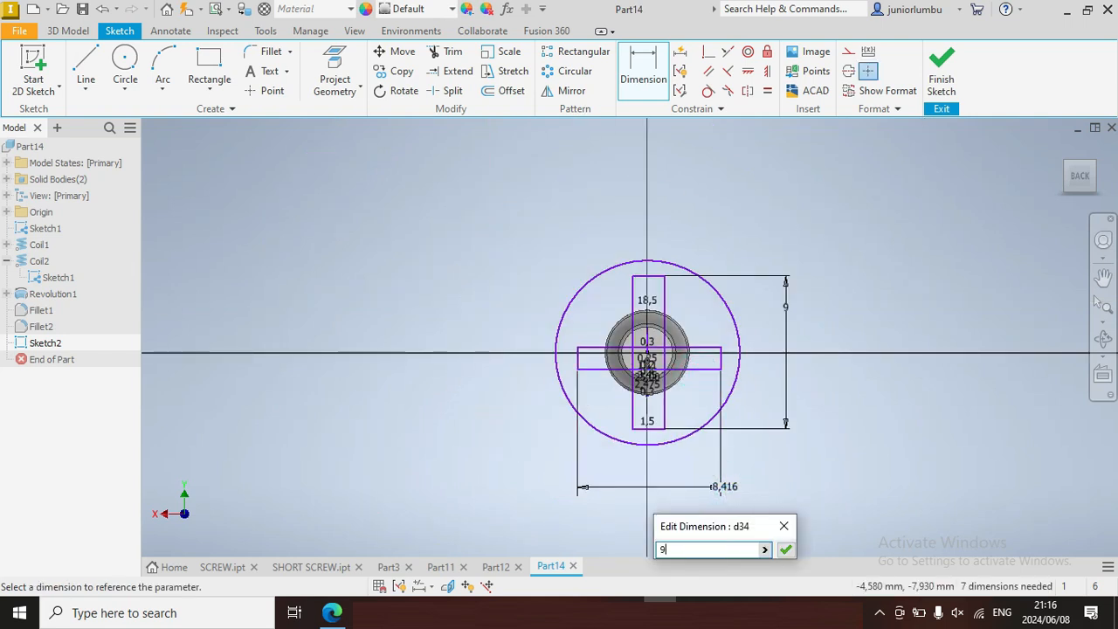
key("Return")
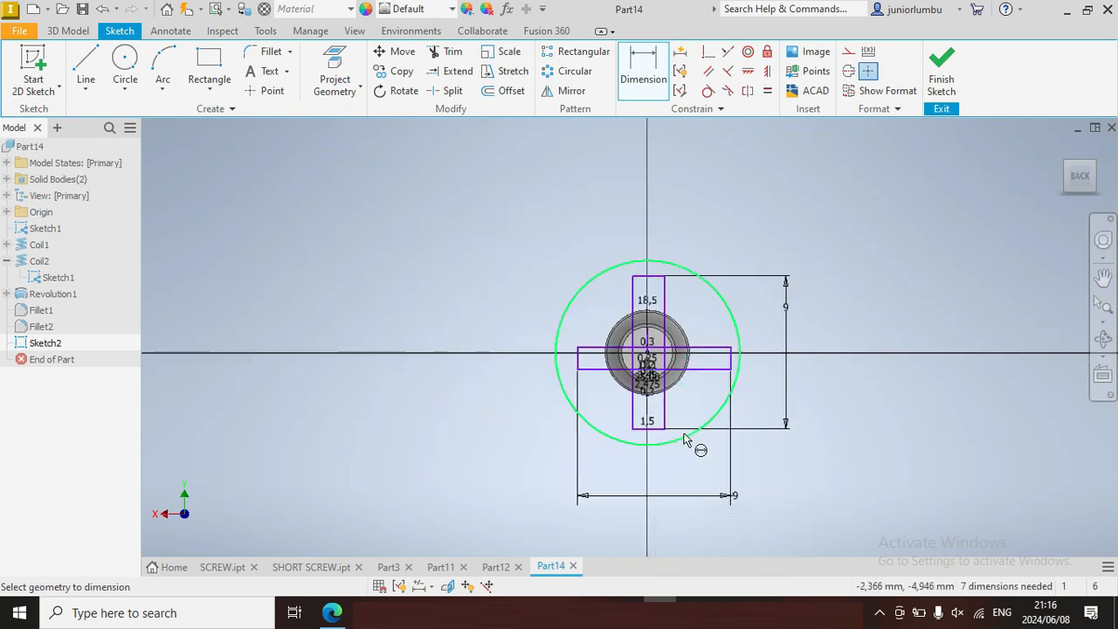
Centre both rectangles lengthwise by dimensioning the vertical one's top edge and the horizontal one's left edge 4.5 mm from the centre point.
left_click(657, 278)
left_click(648, 358)
left_click(866, 311)
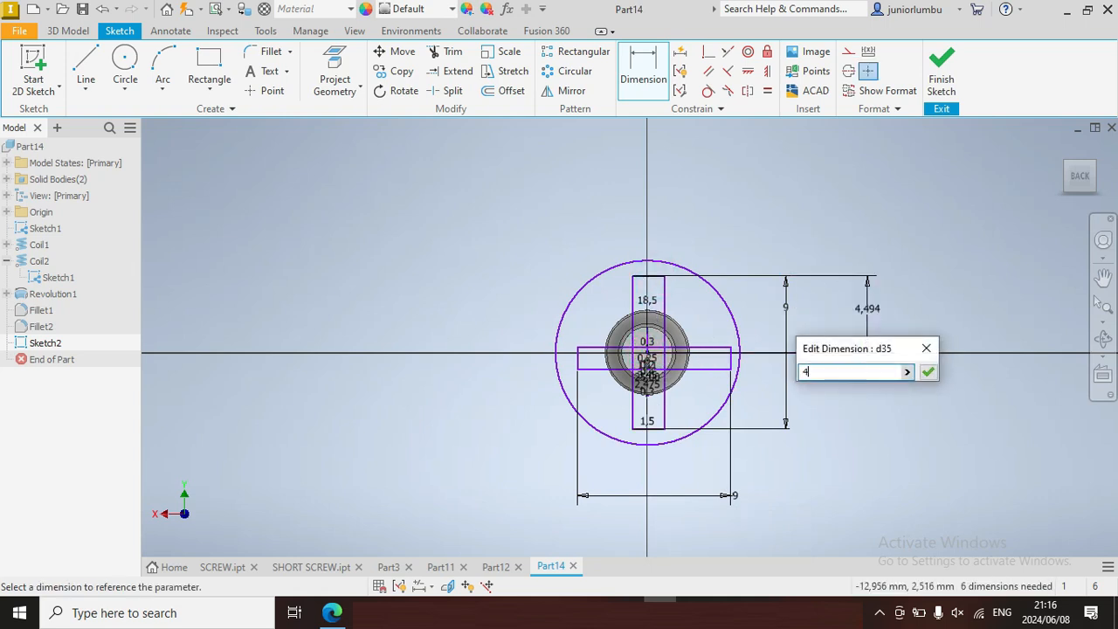
type("4.5")
key("Return")
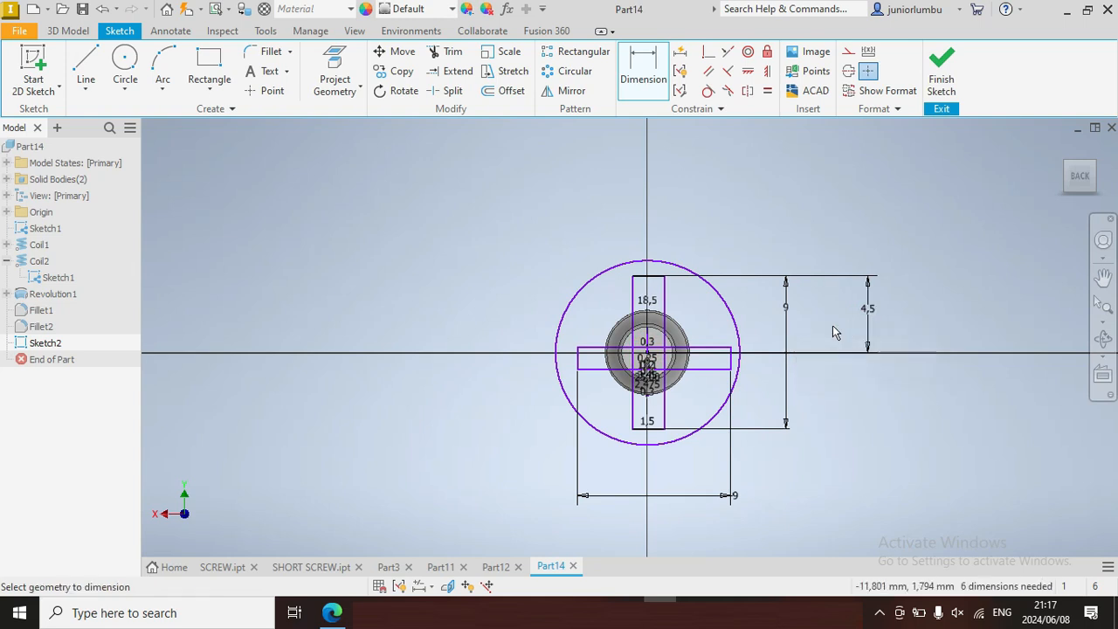
left_click(578, 357)
left_click(648, 358)
left_click(488, 467)
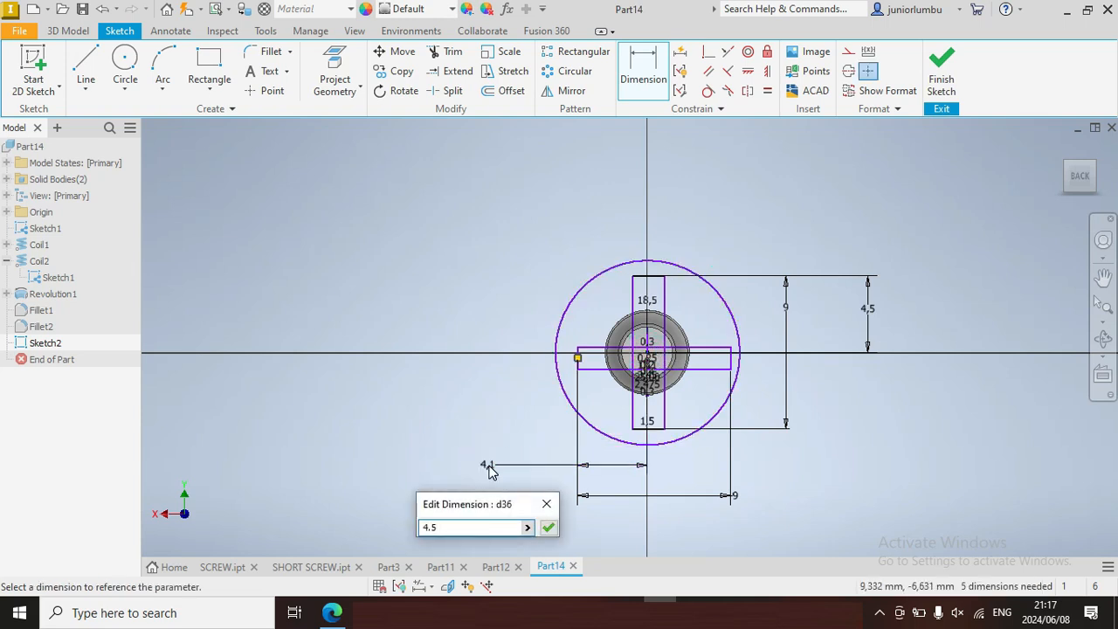
key("Return")
Dimension the horizontal rectangle's upper edge and the vertical rectangle's right edge 1 mm from the centre point.
scroll(600, 399, "up", 3)
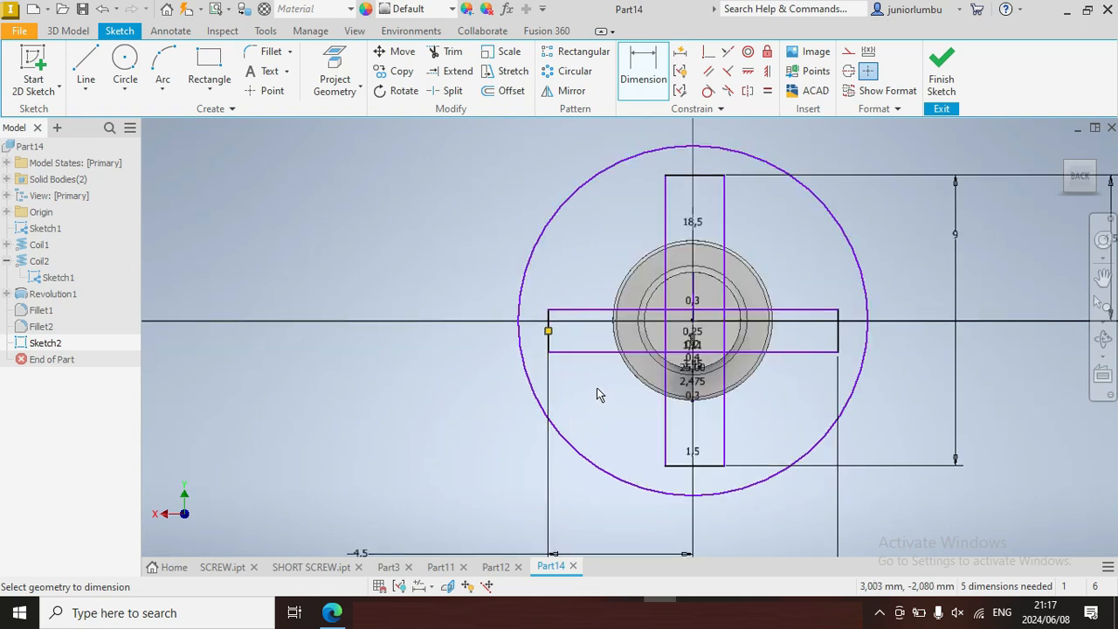
left_click(593, 311)
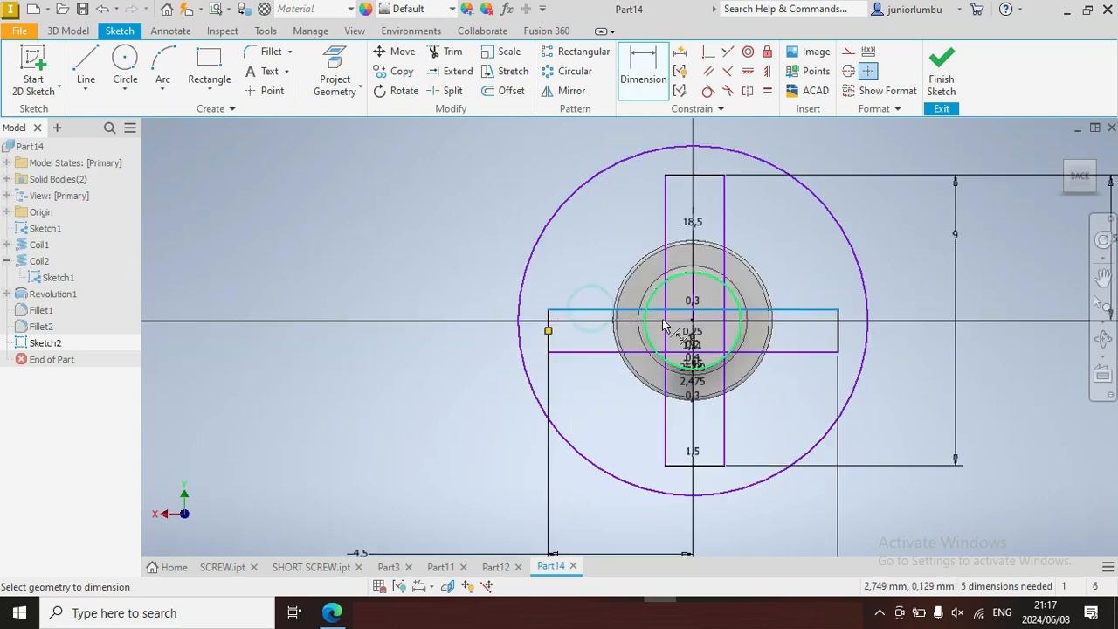
left_click(691, 331)
left_click(462, 368)
type("1")
key("Return")
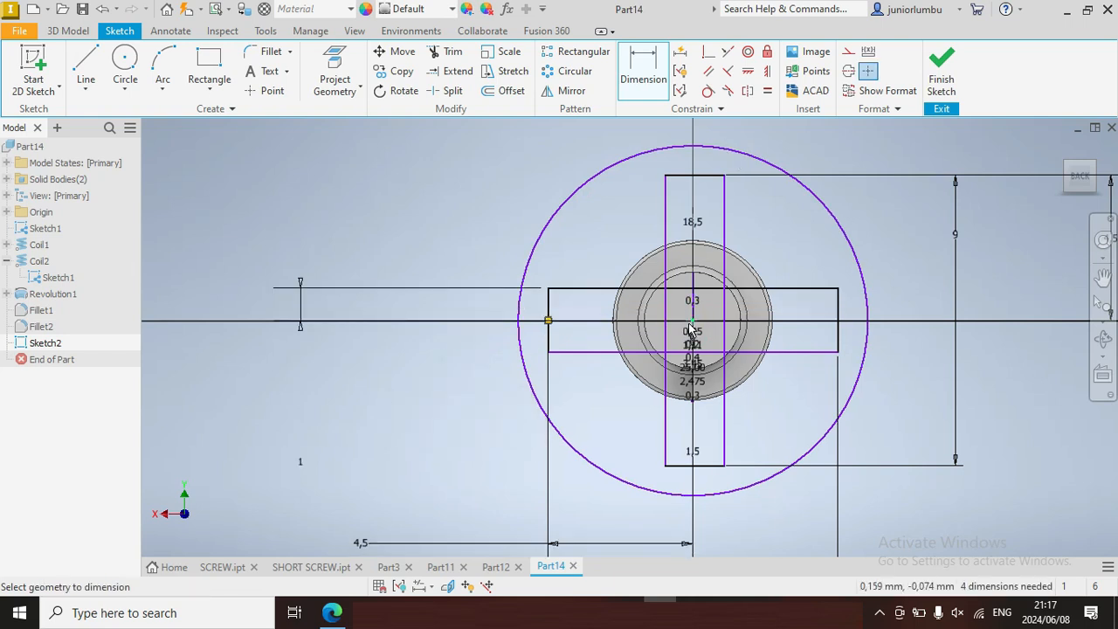
left_click(726, 175)
left_click(692, 161)
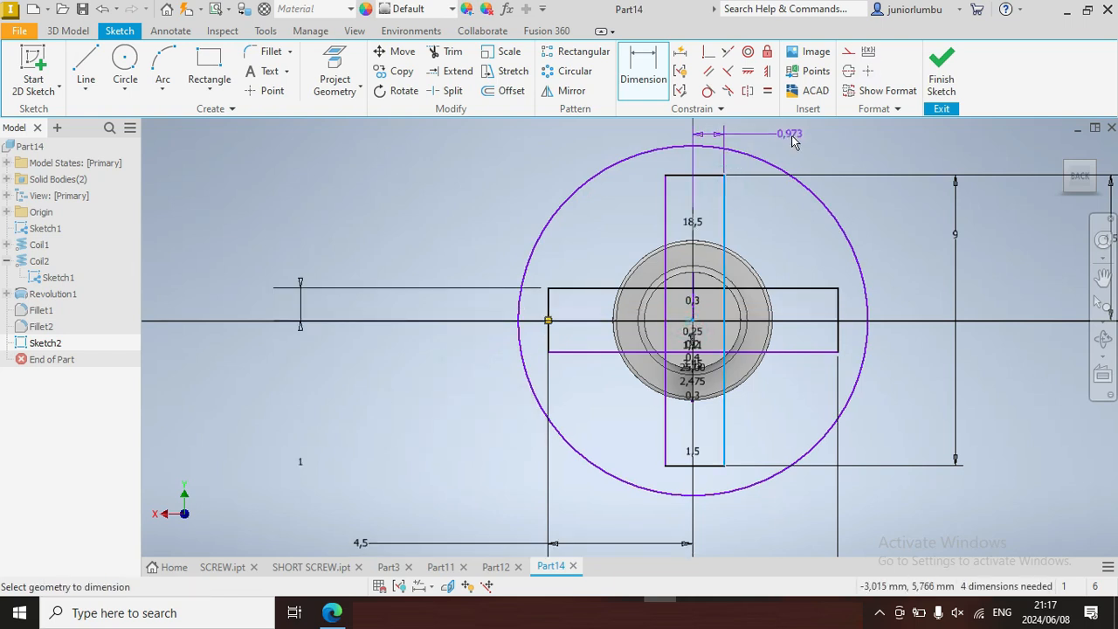
left_click(787, 140)
type("1")
key("Return")
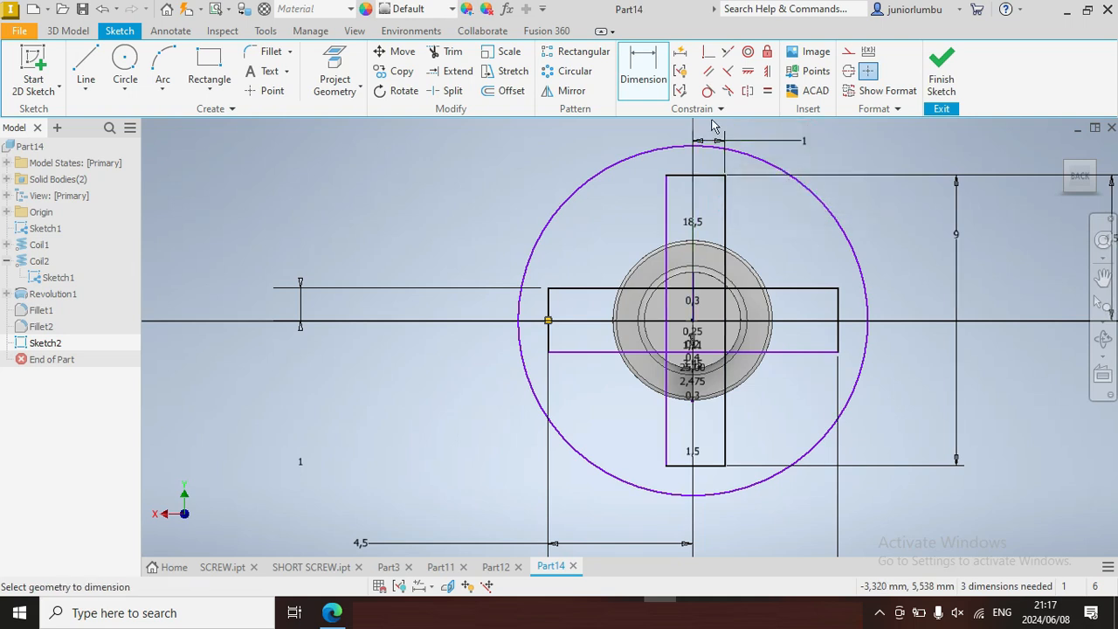
Dimension the short sides of both the vertical and the horizontal rectangle at 2 mm.
left_click(672, 176)
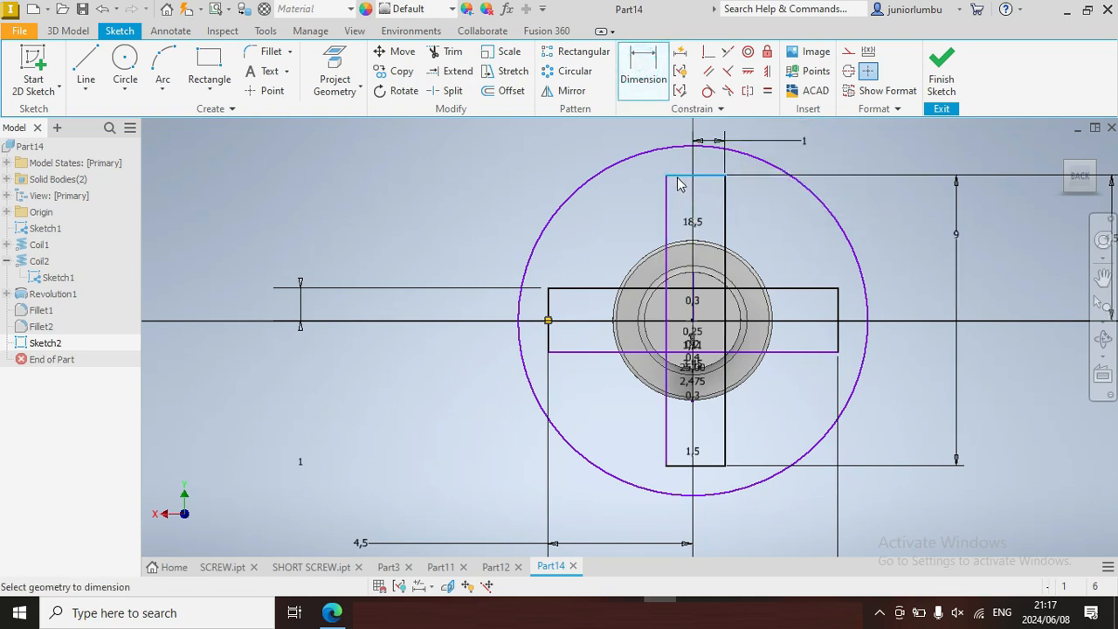
left_click(492, 218)
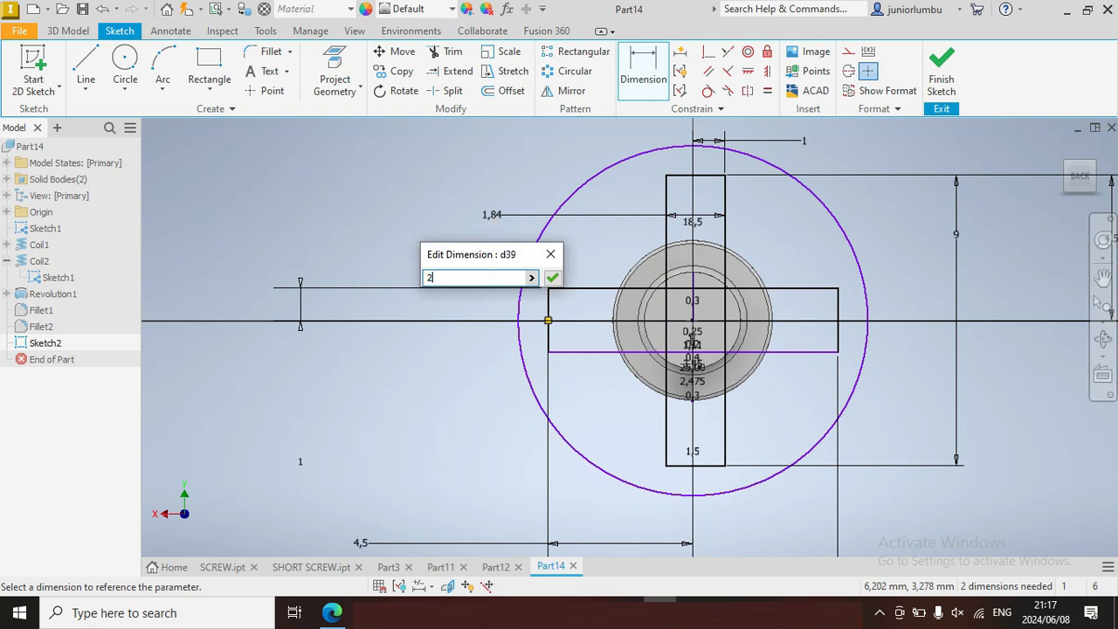
type("2")
key("Return")
left_click(549, 306)
left_click(472, 400)
type("2")
key("Return")
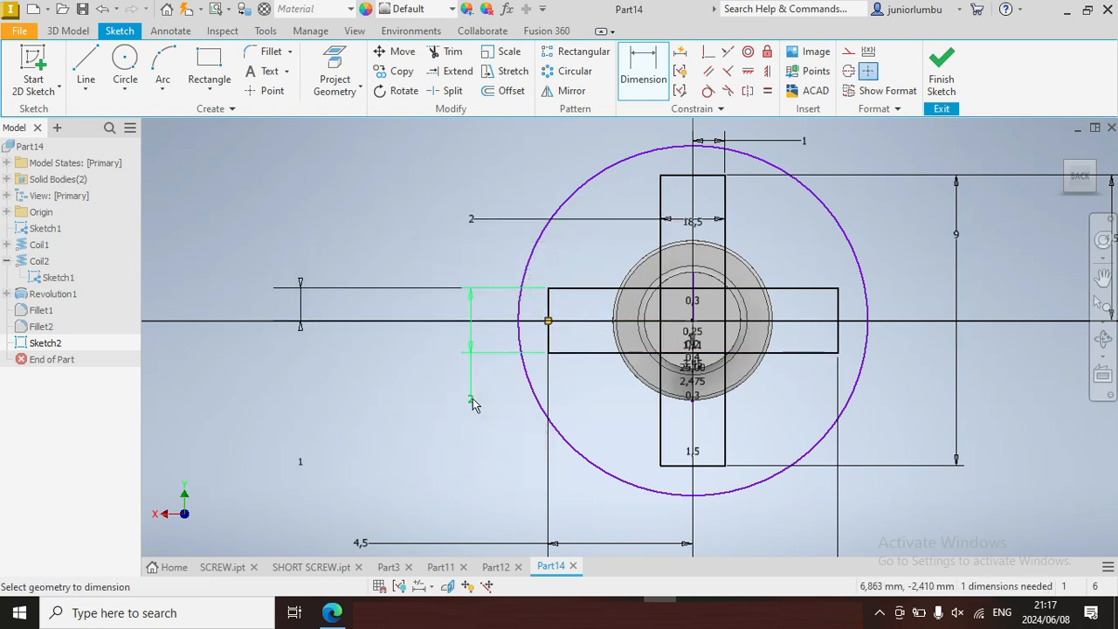
Set the diameter of the circle surrounding the cross to 9.5 mm.
scroll(577, 406, "down", 3)
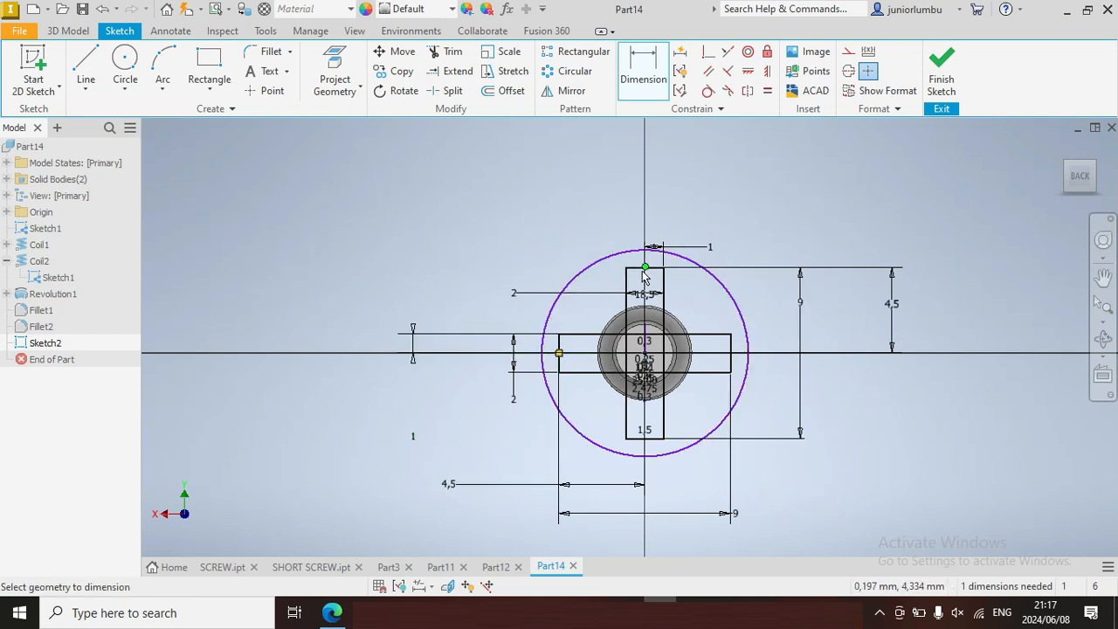
left_click(601, 258)
left_click(384, 212)
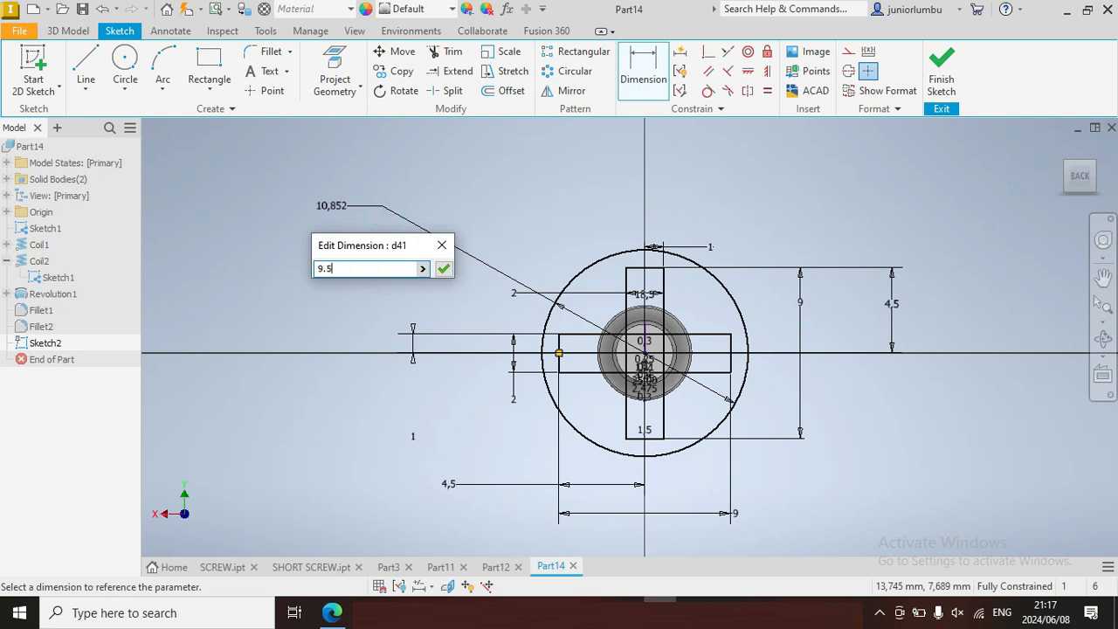
key("Return")
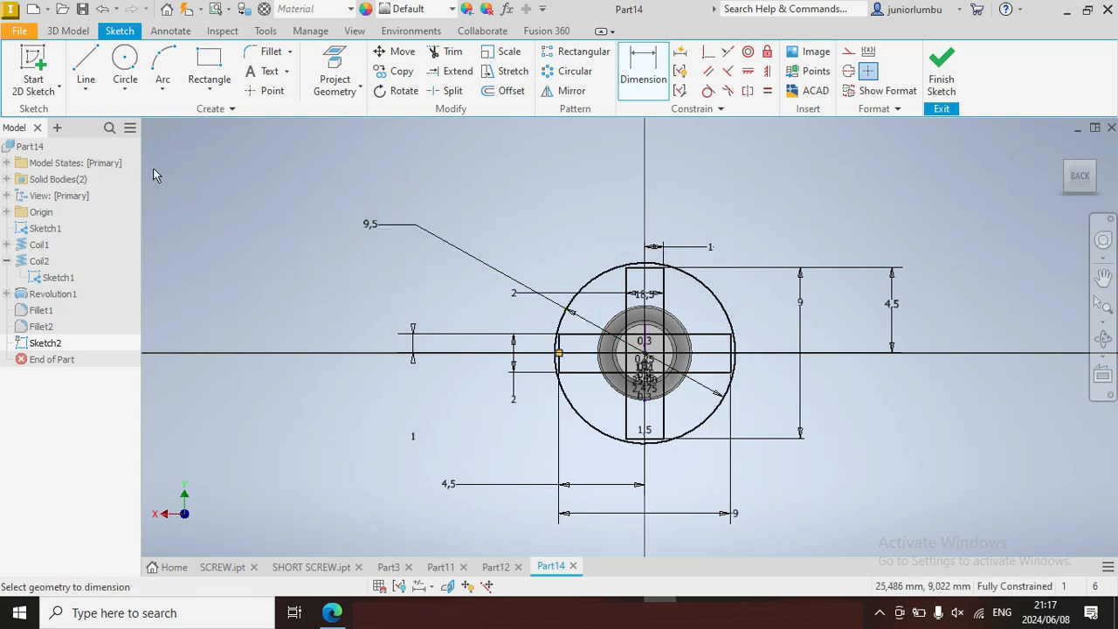
Extrude all six regions inside the head circle 3.3 mm in the flipped direction toward the tip, joined to the shank.
left_click(68, 30)
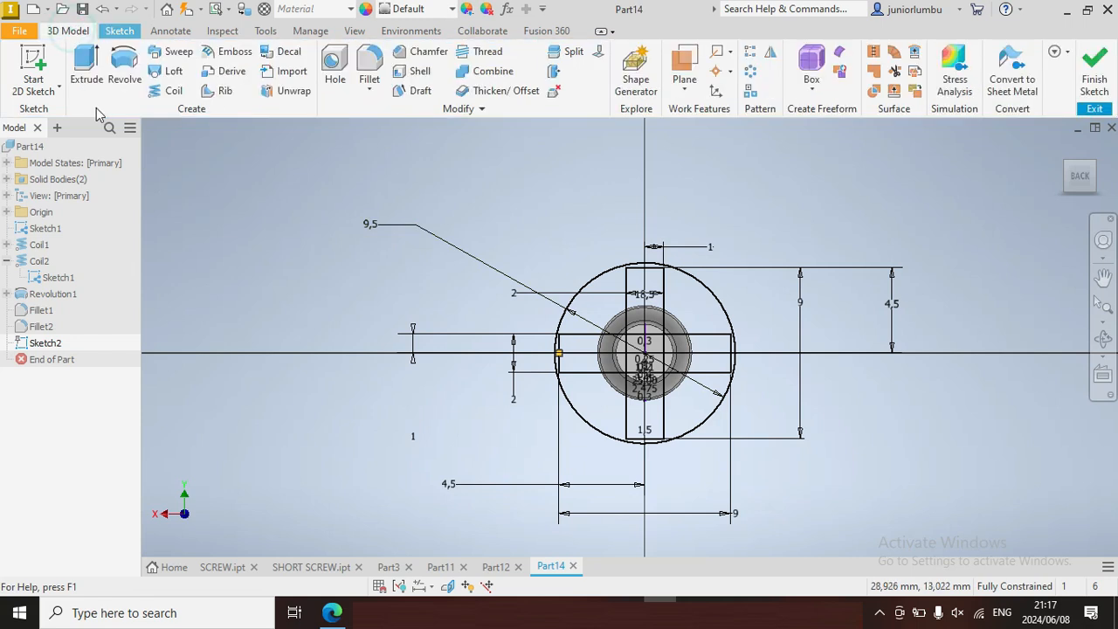
left_click(87, 66)
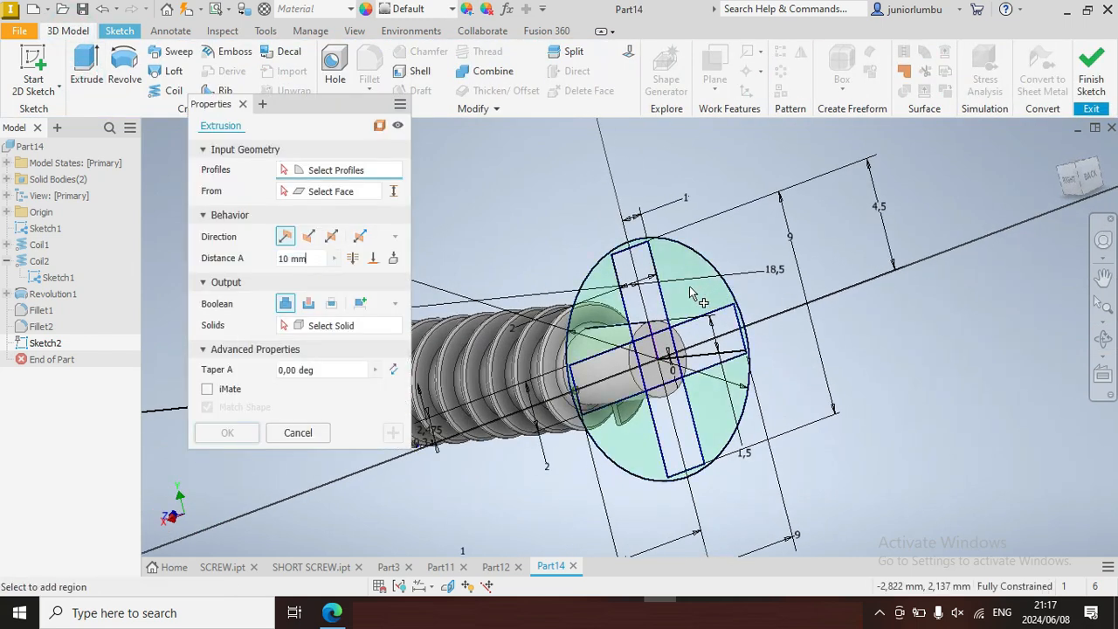
left_click(691, 293)
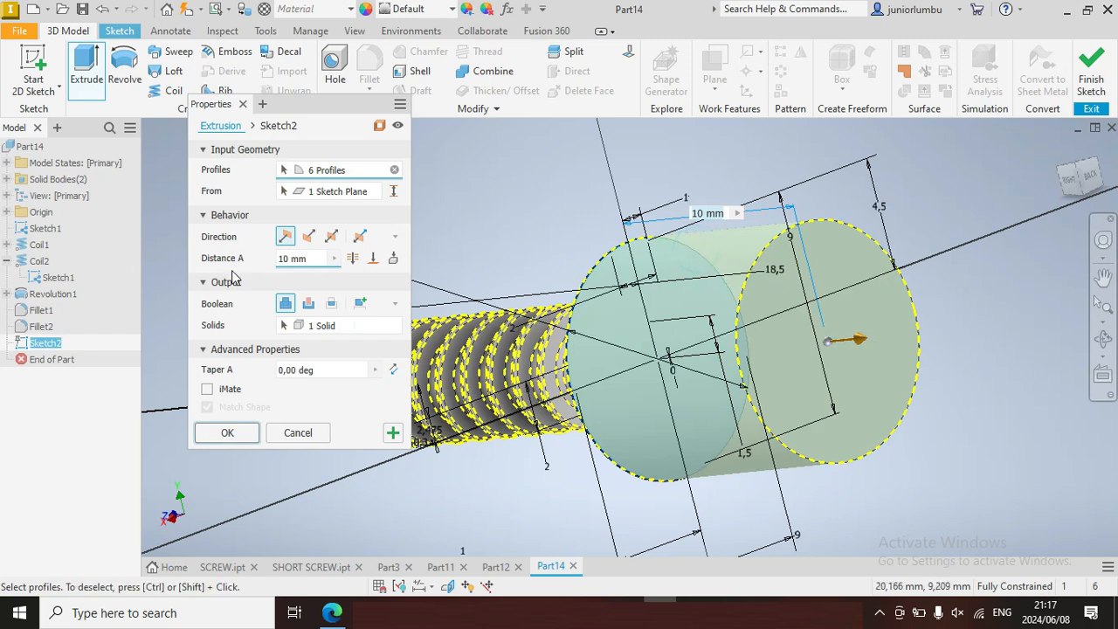
left_click(276, 261)
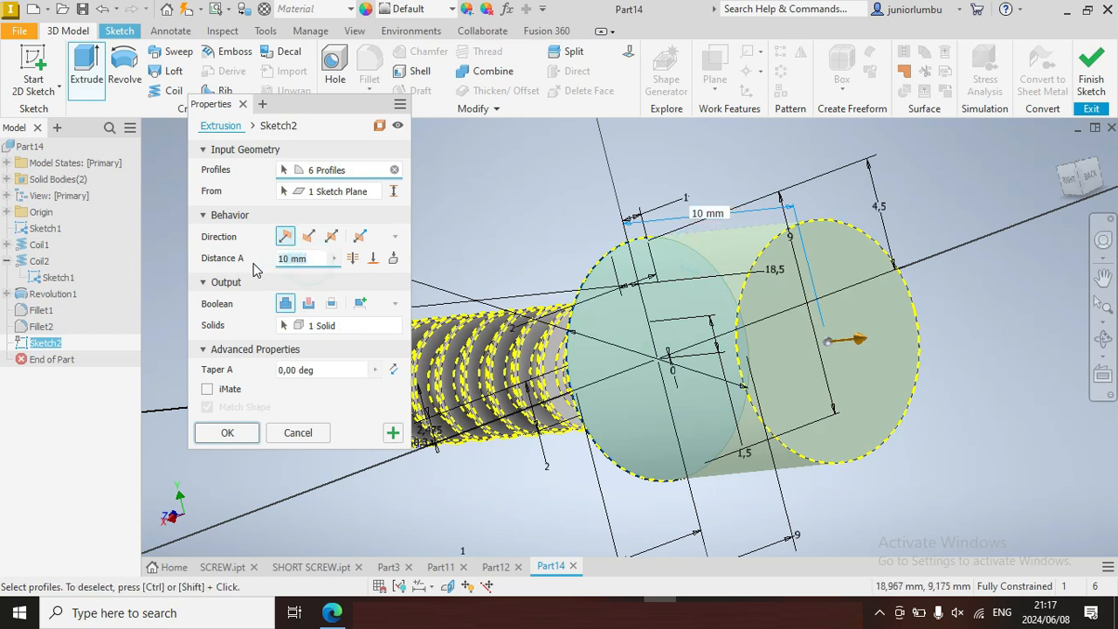
type("3.3")
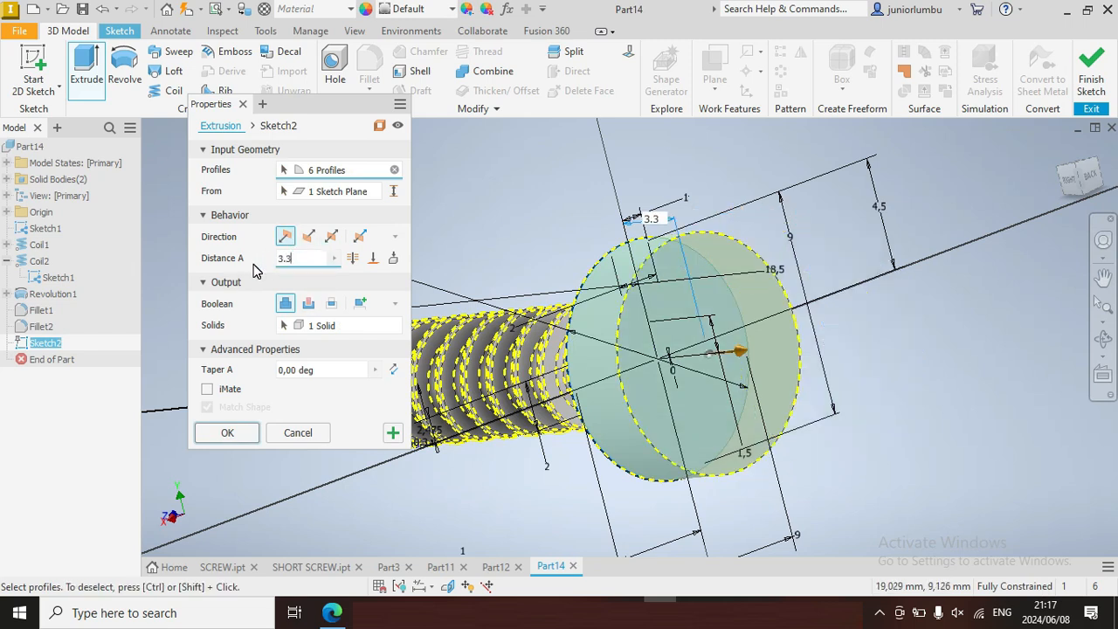
left_click(1077, 200)
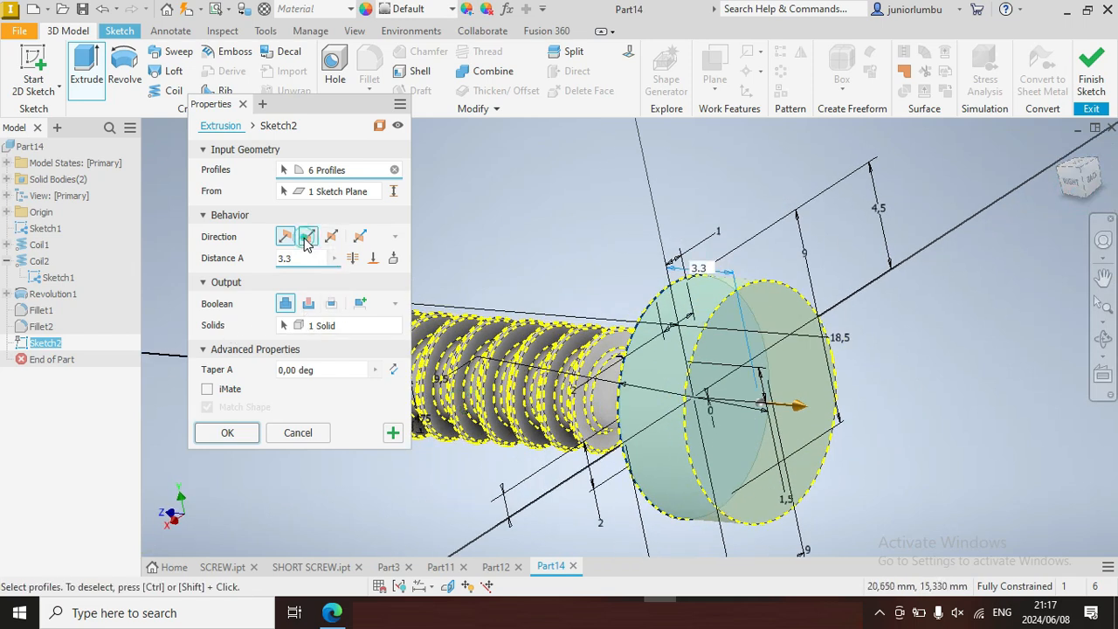
left_click(305, 241)
left_click(286, 305)
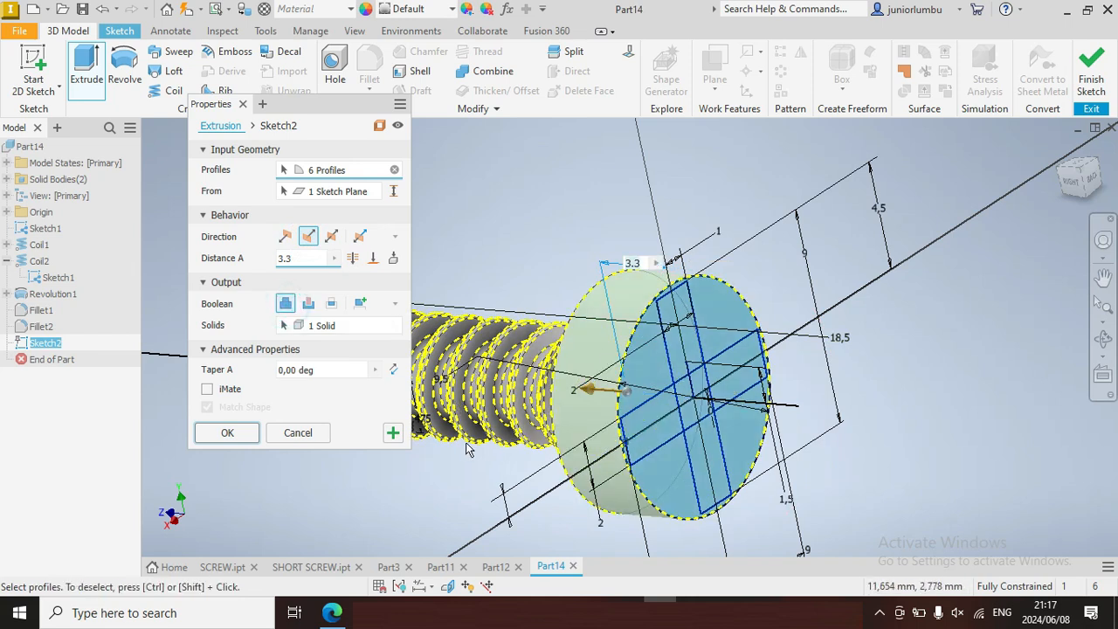
left_click(385, 430)
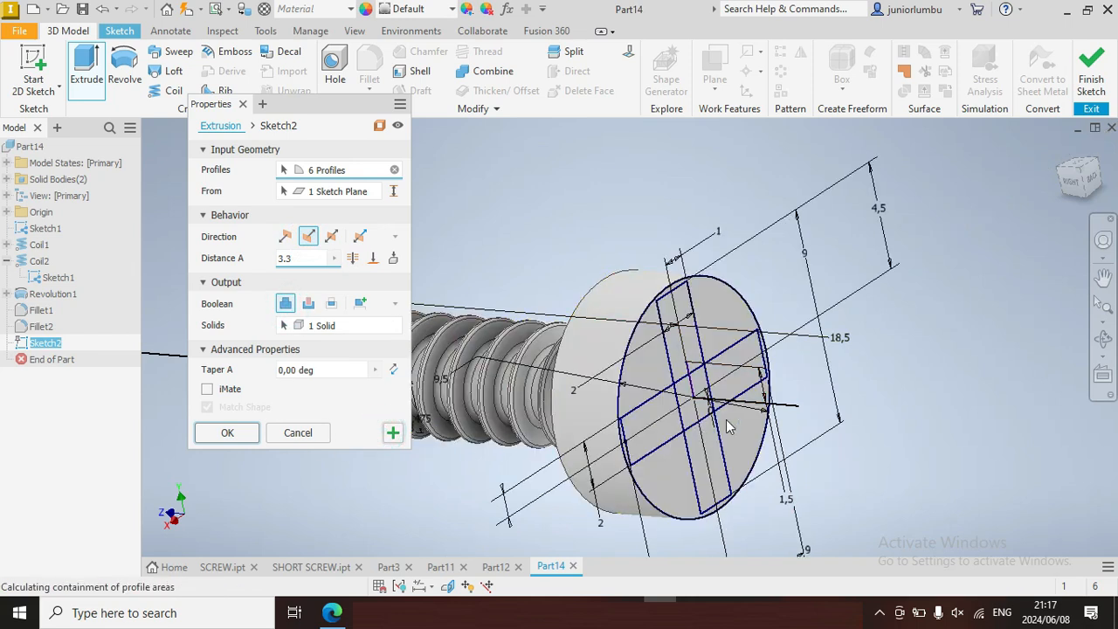
Cut the cross-shaped profile 2.1 mm deep into the head with a -20 degree taper.
left_click(701, 343)
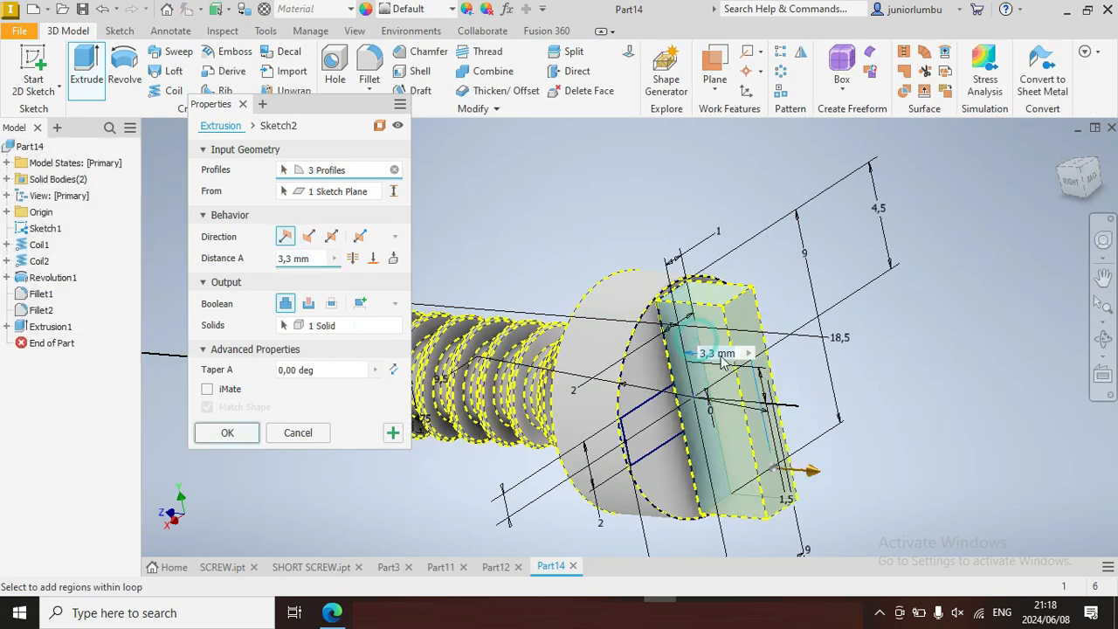
left_click(642, 411)
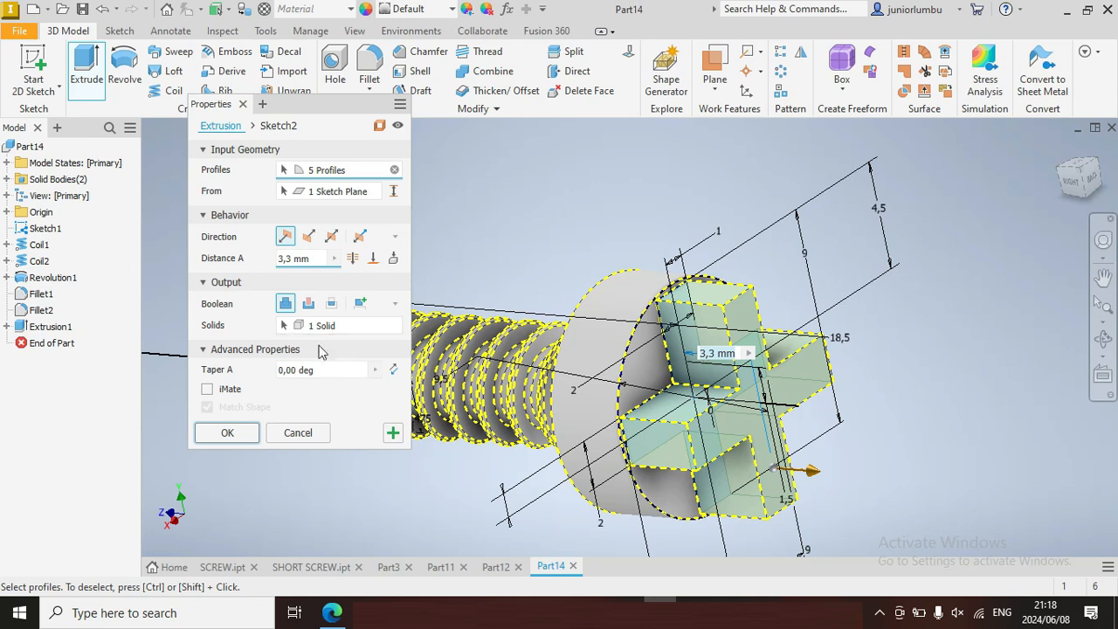
left_click(326, 370)
type("20")
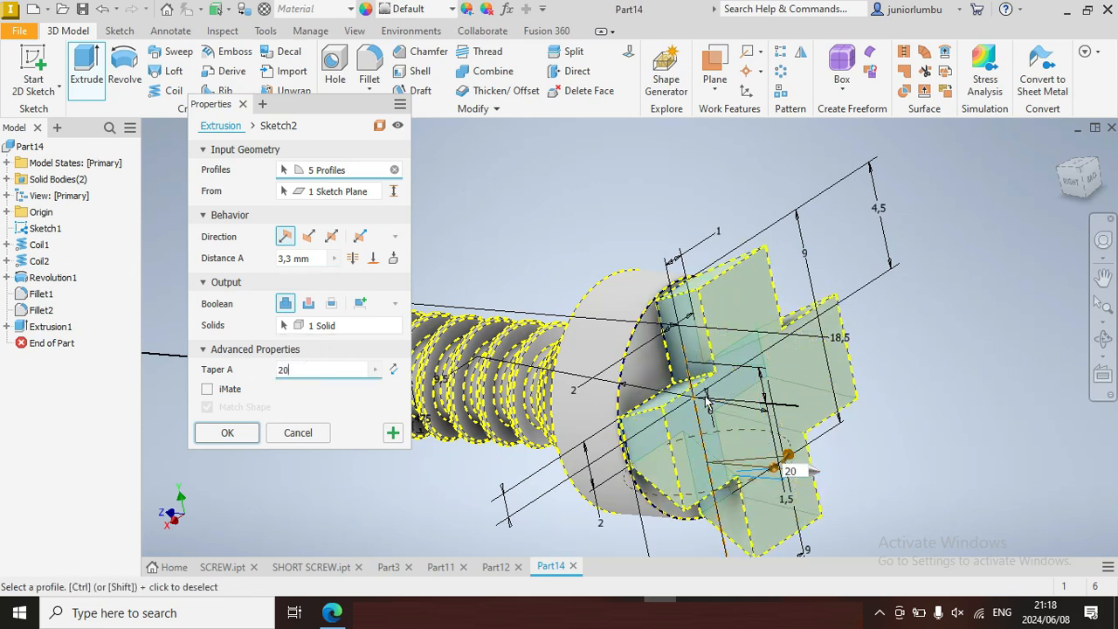
left_click(393, 370)
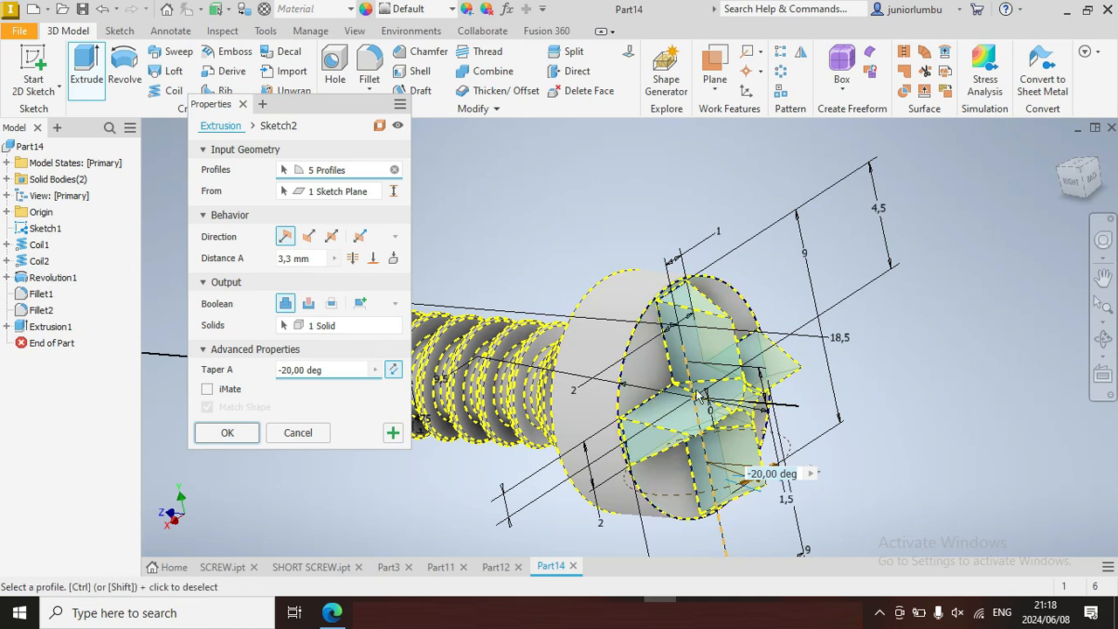
left_click(308, 303)
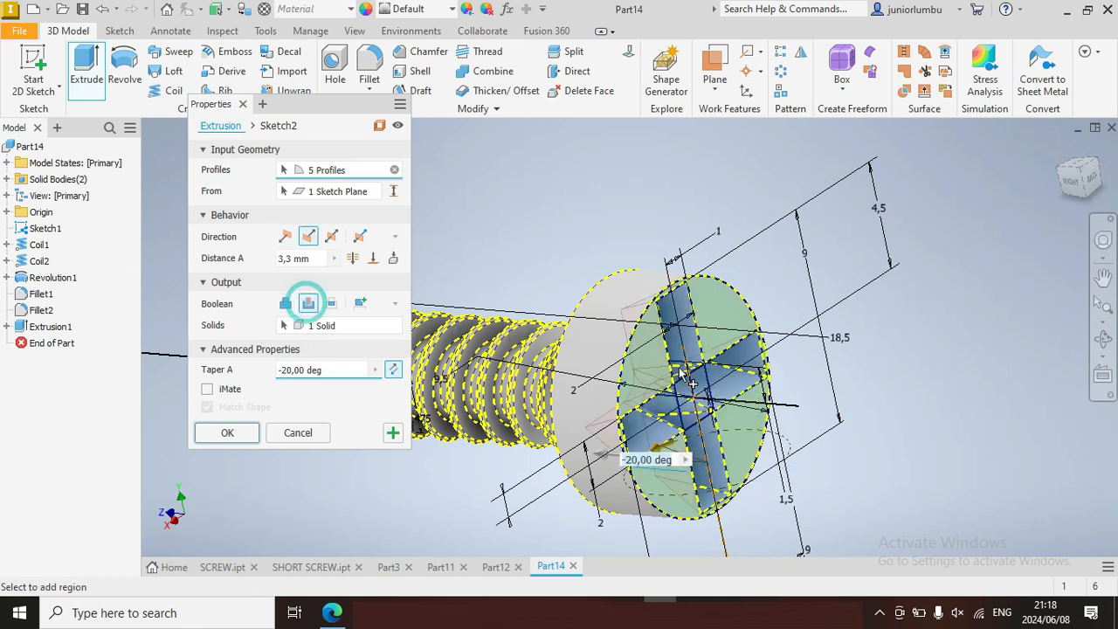
left_click(316, 259)
type("2,")
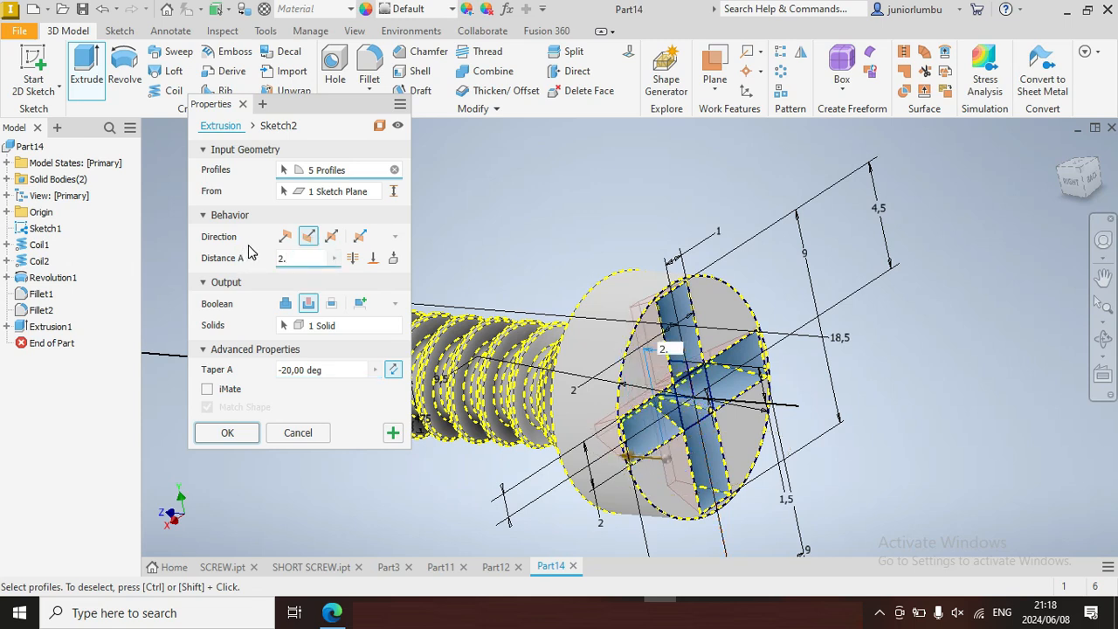
left_click(1069, 186)
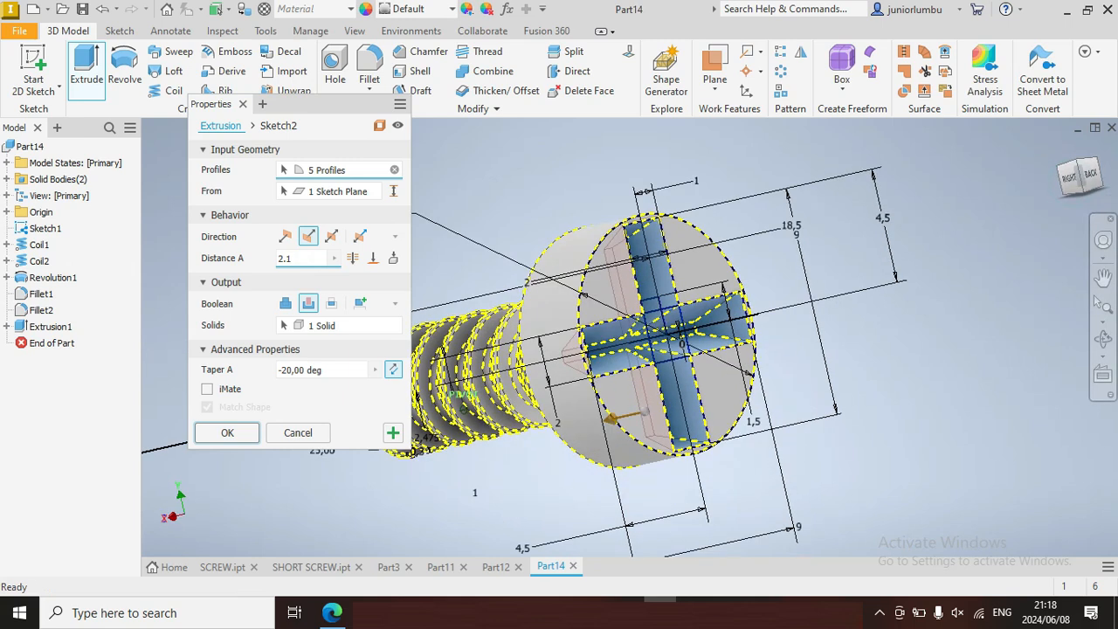
left_click(230, 432)
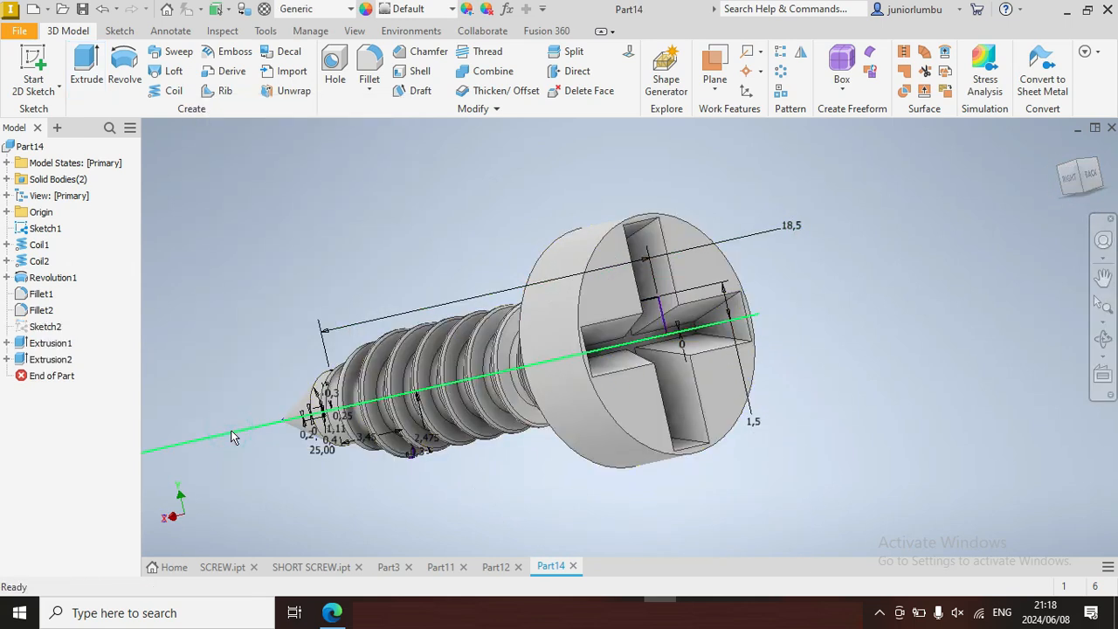
Hide Sketch1, the shank and thread sketch shared by the coil features.
right_click(45, 329)
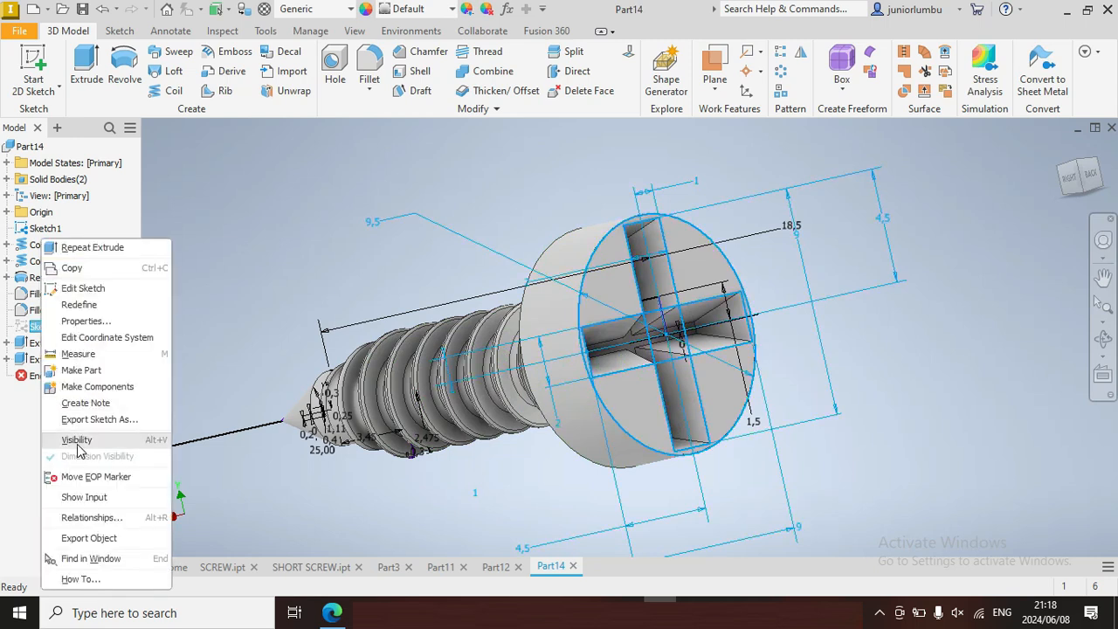
left_click(88, 225)
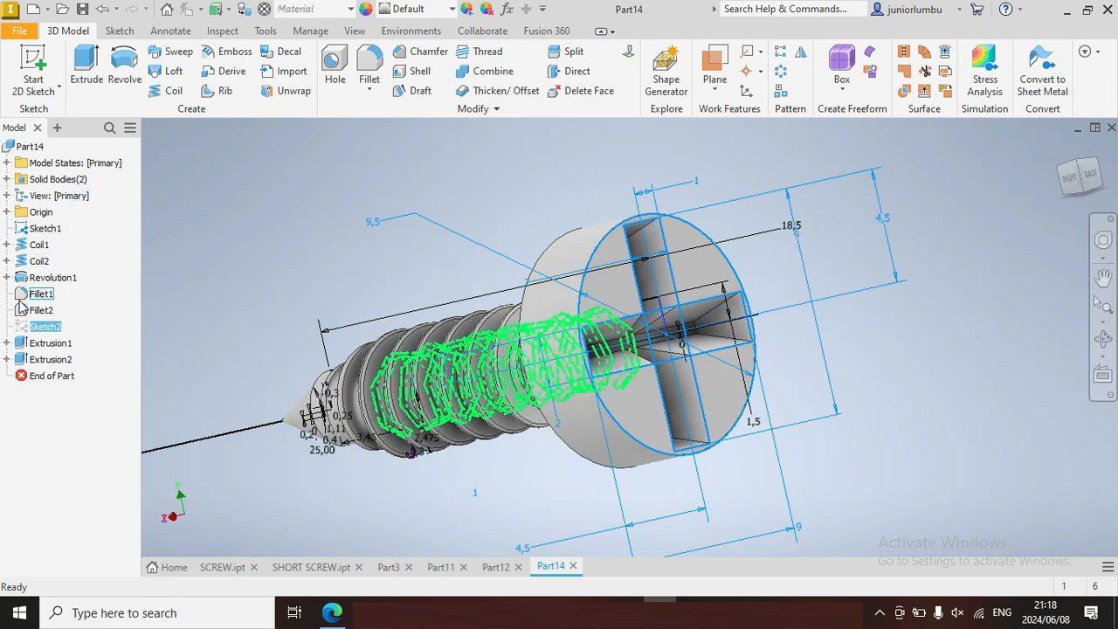
left_click(7, 260)
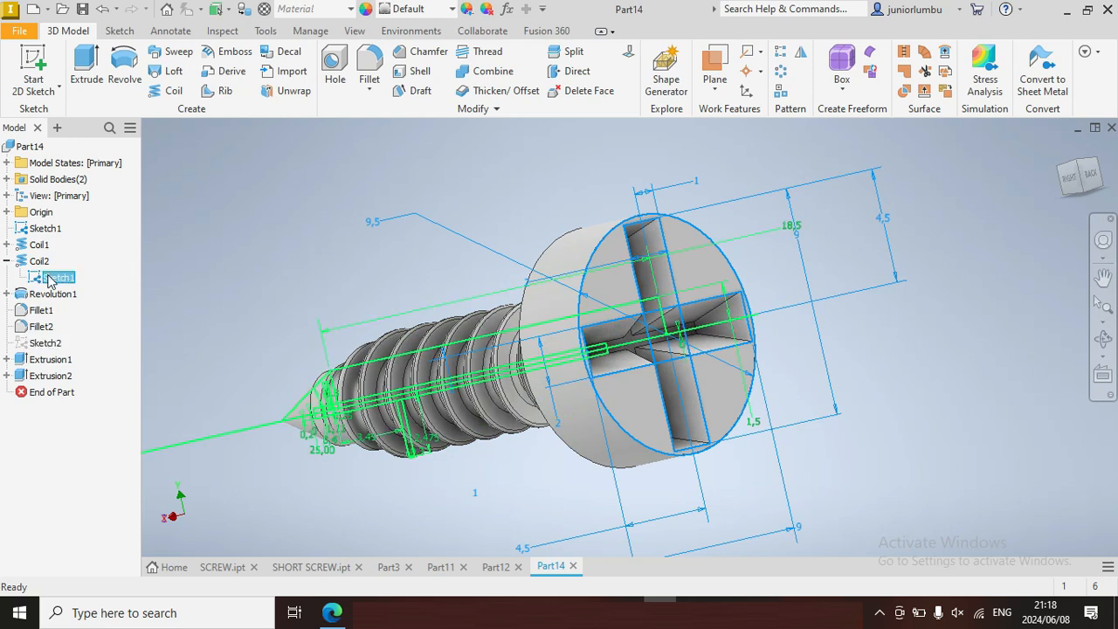
right_click(44, 277)
left_click(82, 469)
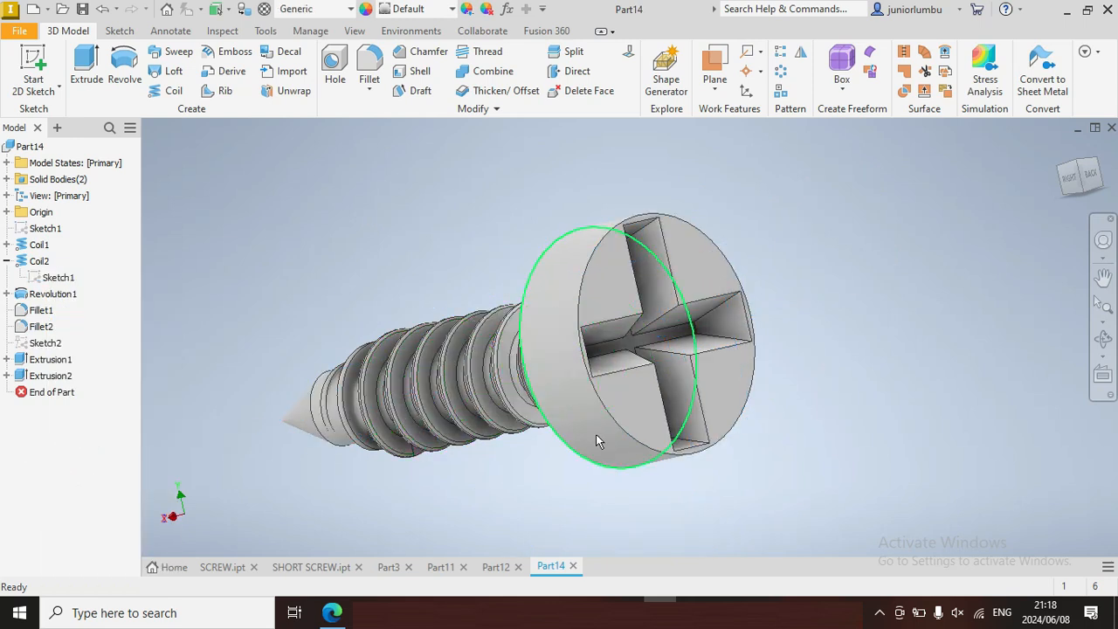
Fillet the outer rim of the head's recessed face with a 2 mm radius.
left_click(612, 232)
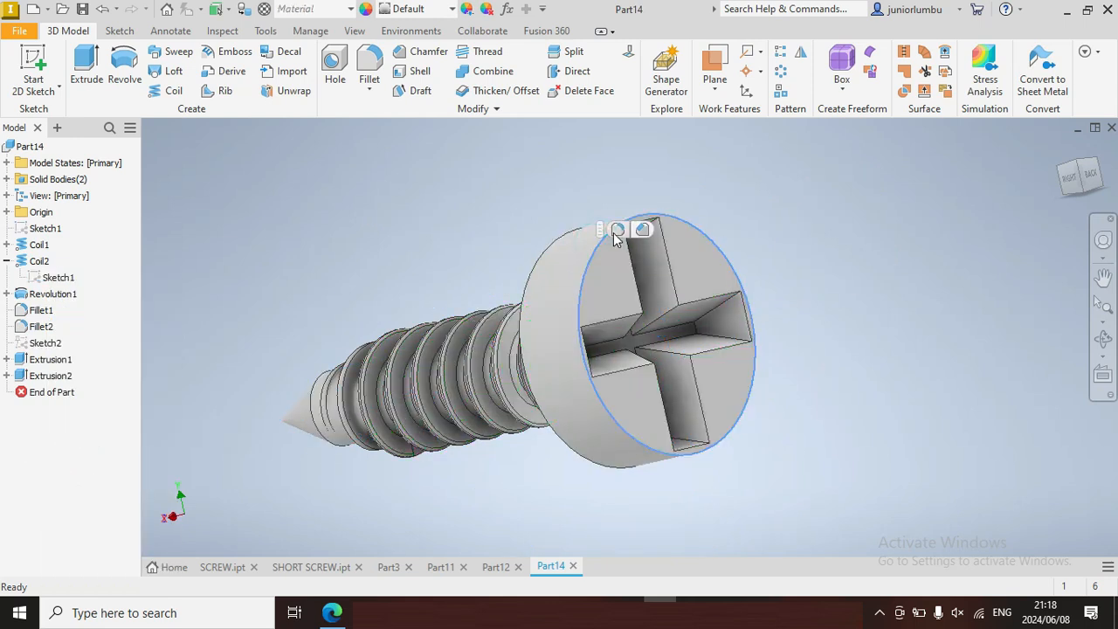
key("f")
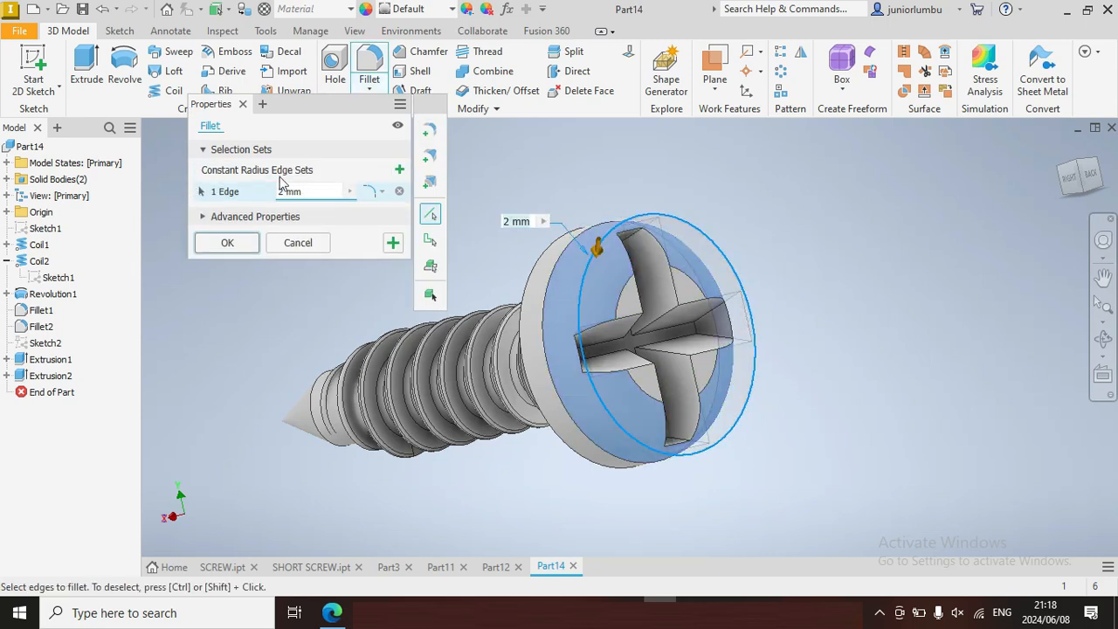
left_click(229, 243)
Try a 2 mm fillet on the rim of the head's underside and undo it.
left_click_drag(1081, 186, 1103, 183)
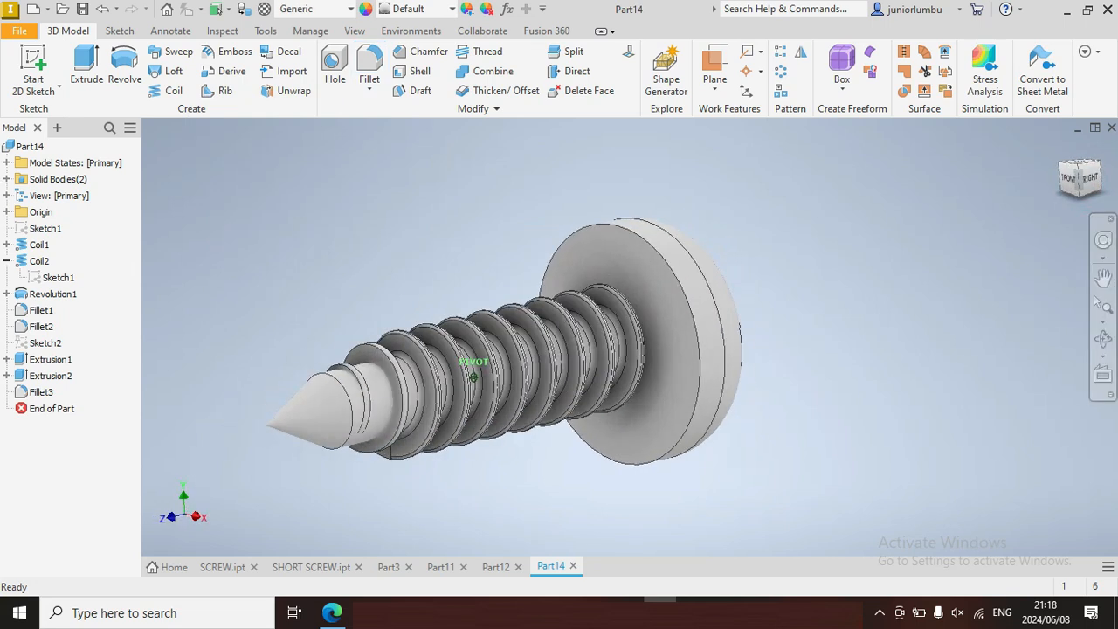
key("f")
left_click(701, 276)
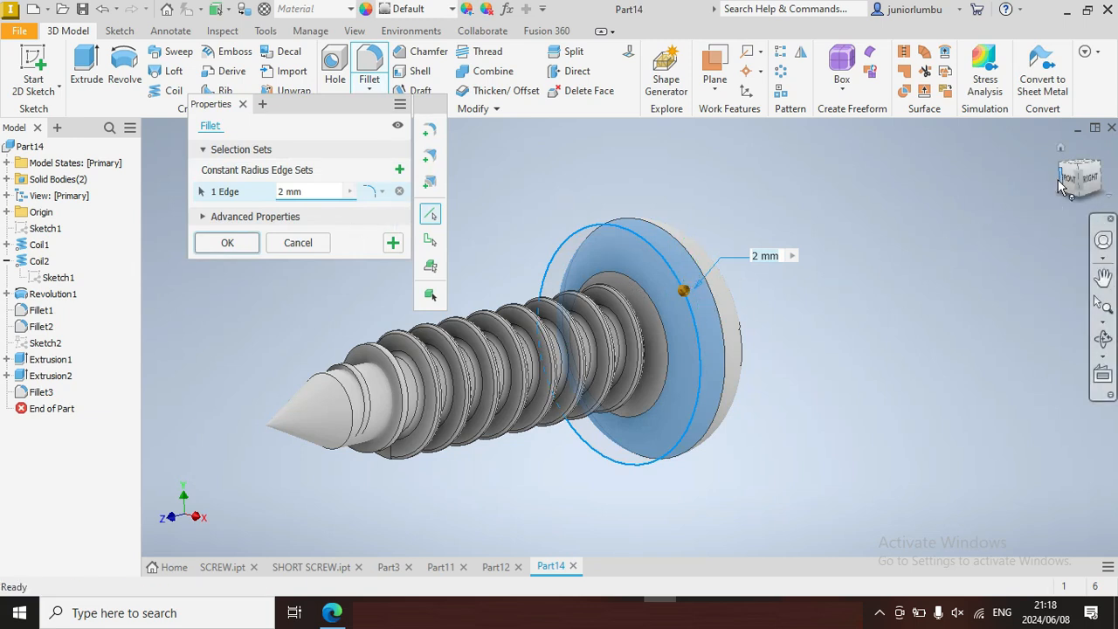
left_click_drag(1068, 179, 1050, 187)
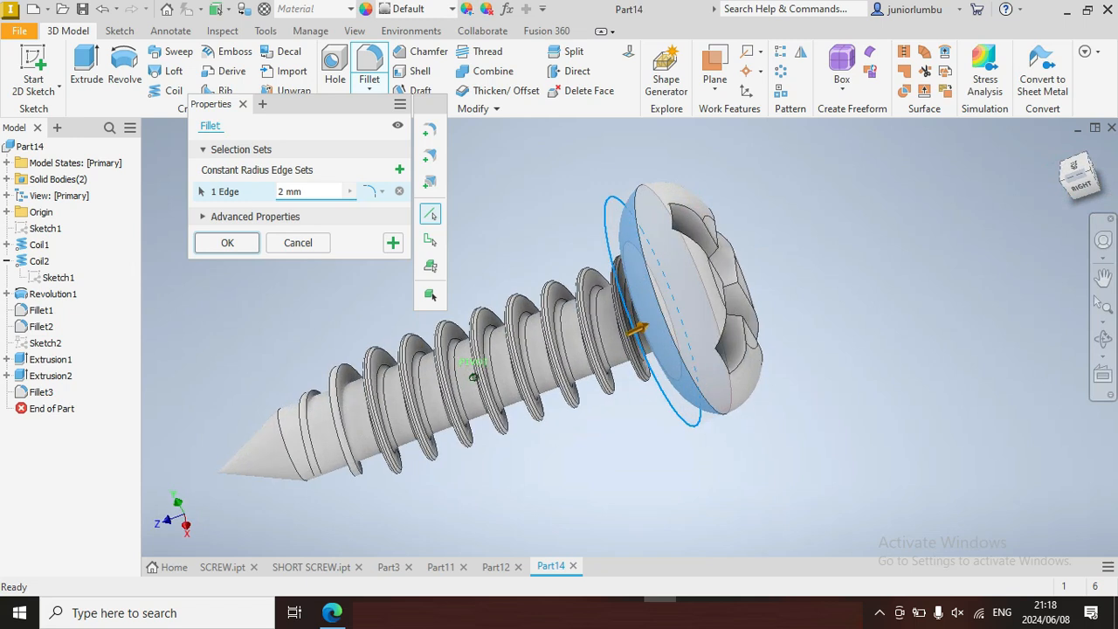
left_click(235, 251)
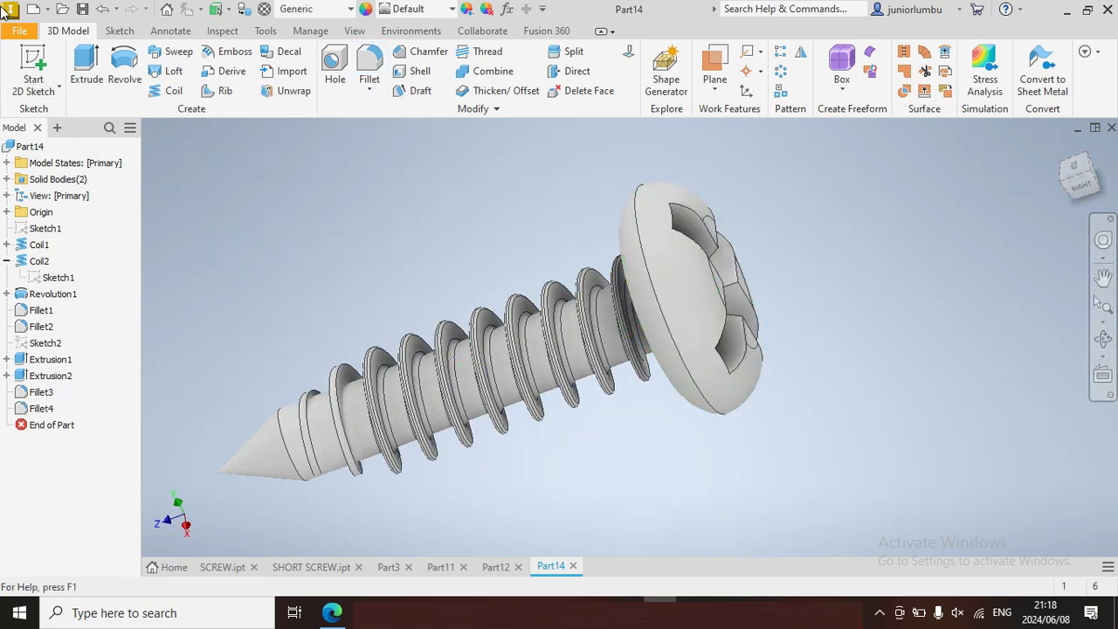
left_click(101, 10)
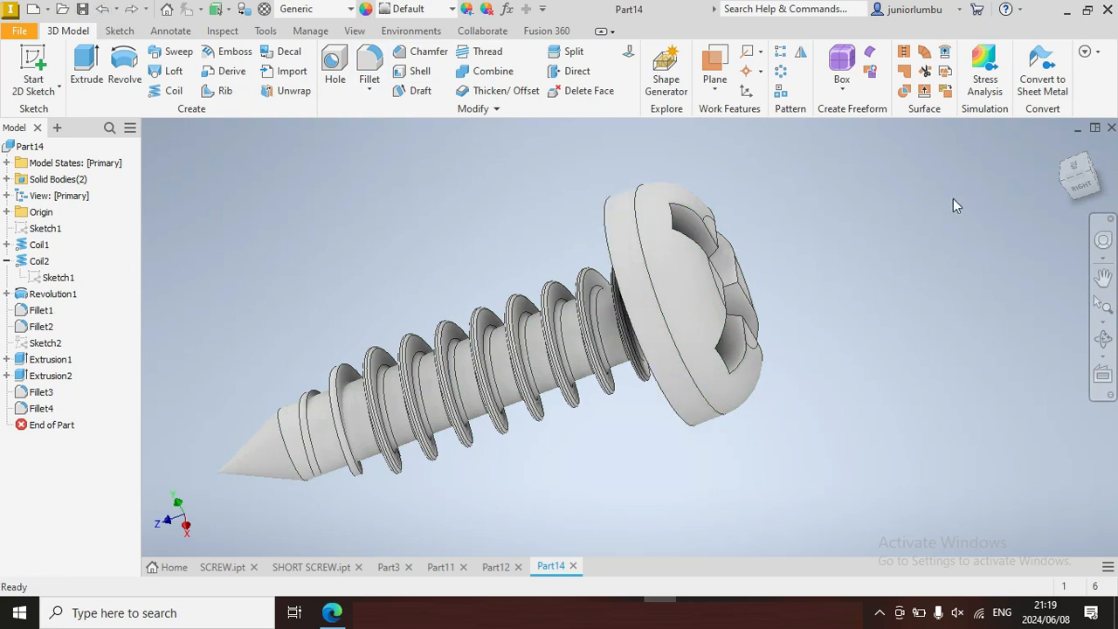
key("ctrl+z")
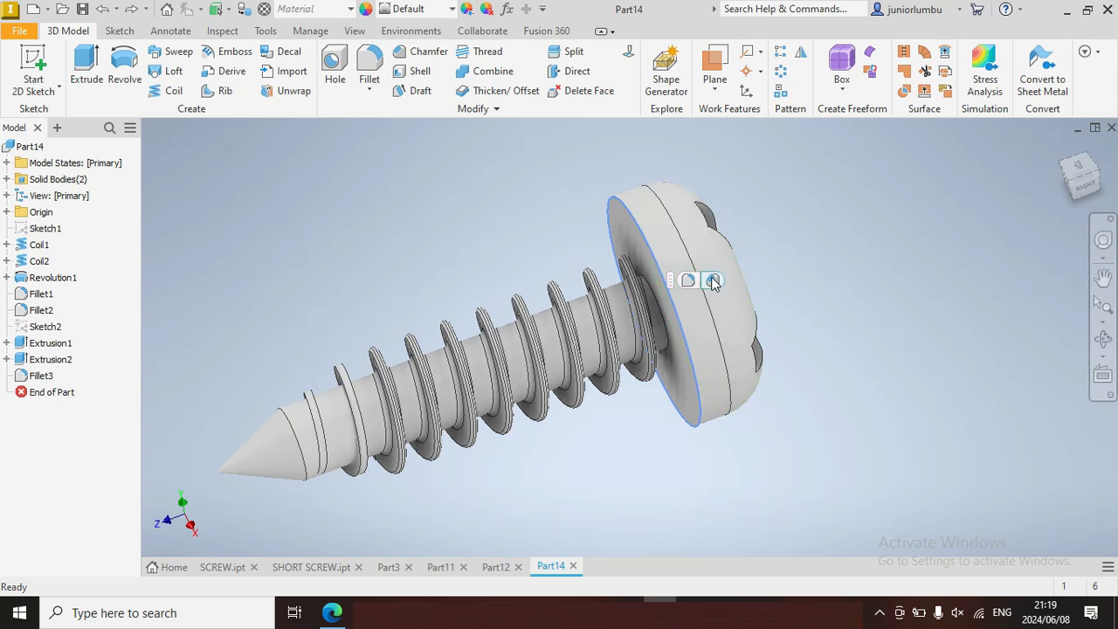
Chamfer the rim of the head's underside with an equal distance of 1.3 mm.
left_click(713, 281)
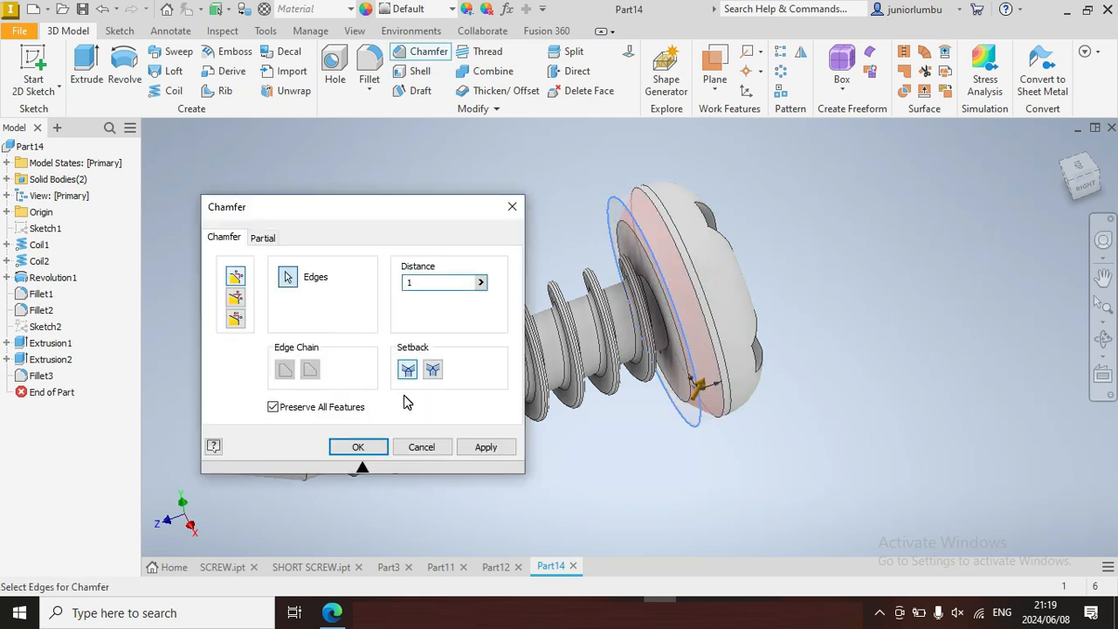
type(".4")
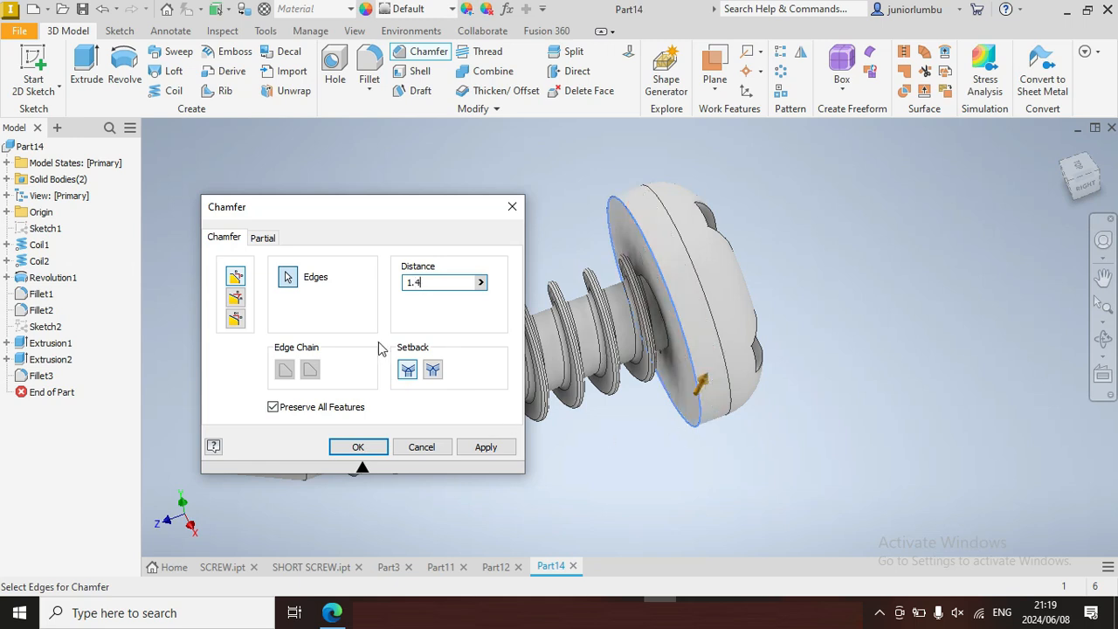
type("3")
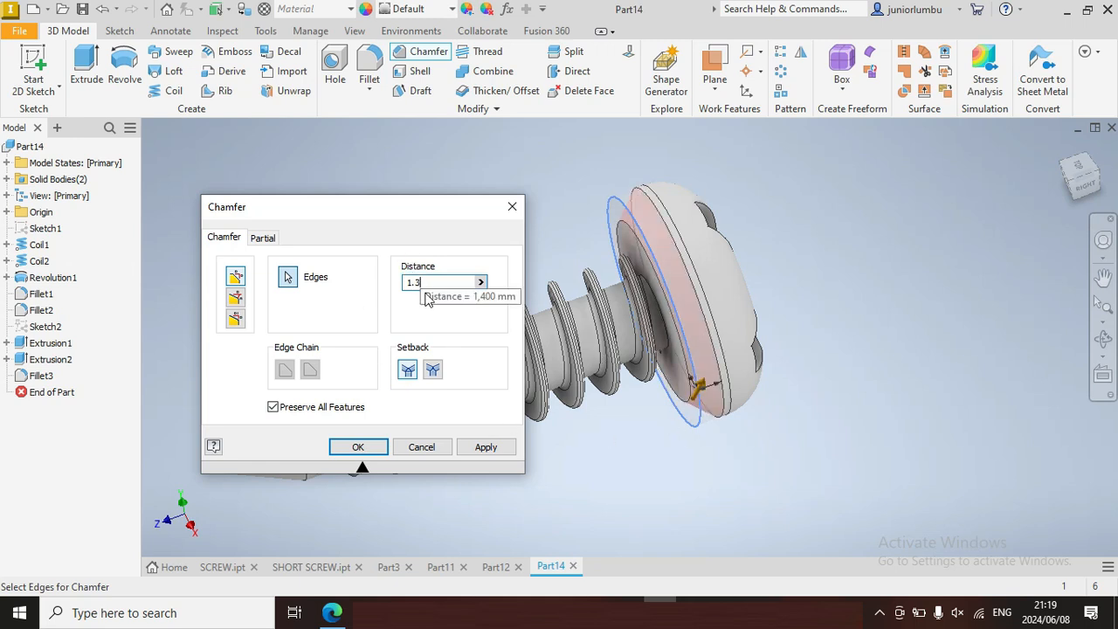
left_click_drag(1097, 192, 899, 247)
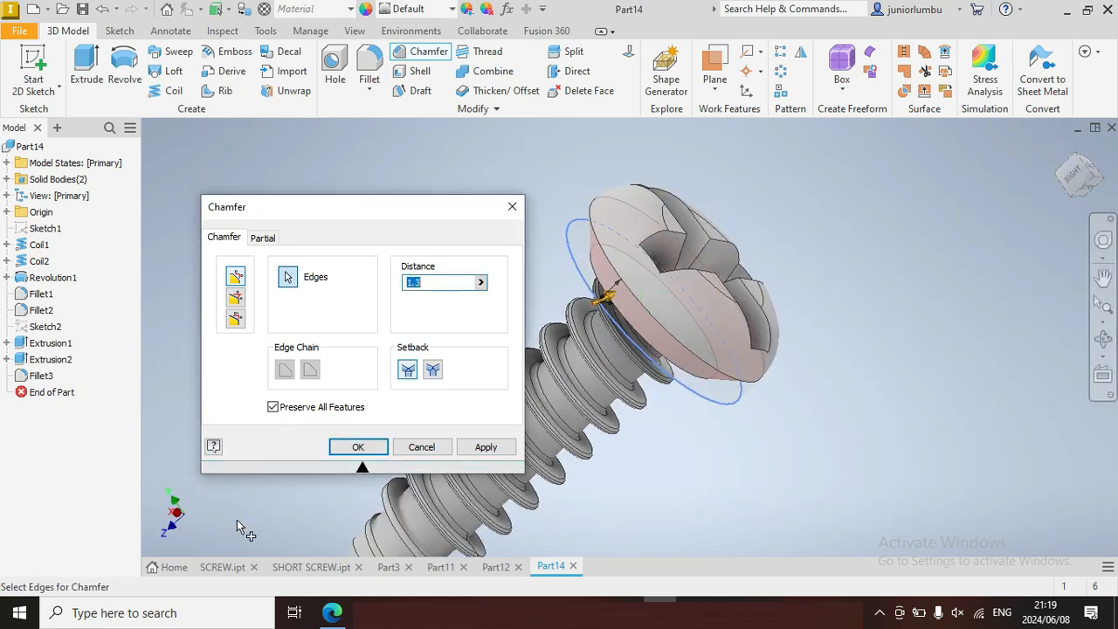
left_click(358, 447)
Assign the Stainless Steel material from the Inventor Material Library to the screw.
scroll(387, 459, "down", 5)
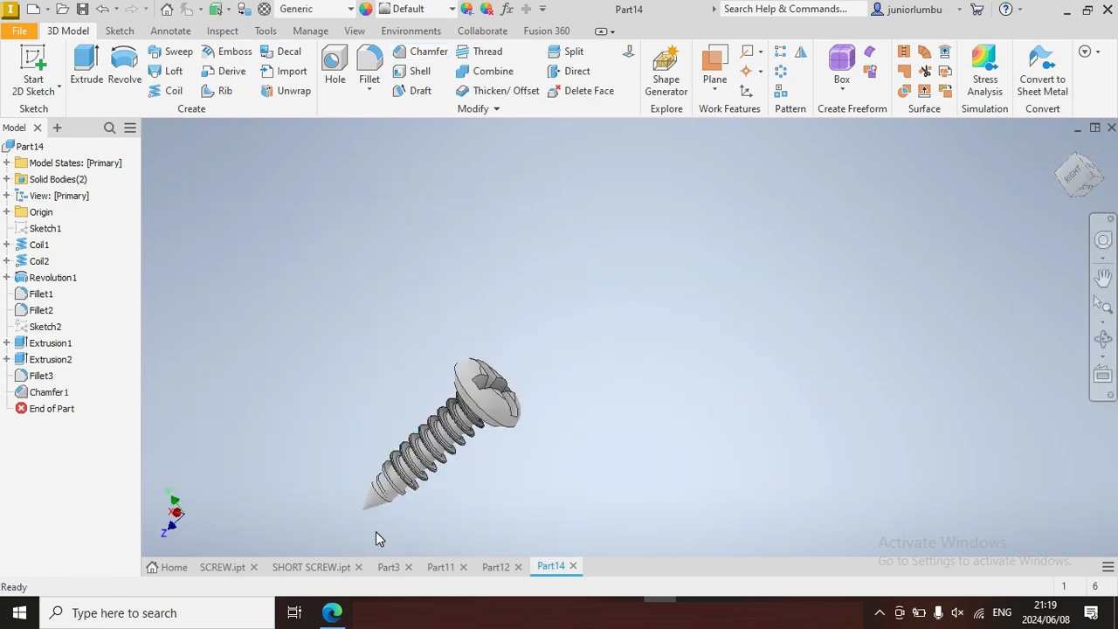
scroll(377, 524, "up", 3)
mouse_move(476, 371)
middle_mouse_down("shift")
mouse_move(612, 393)
mouse_move(525, 384)
mouse_move(883, 385)
middle_mouse_up("shift")
scroll(391, 450, "up", 2)
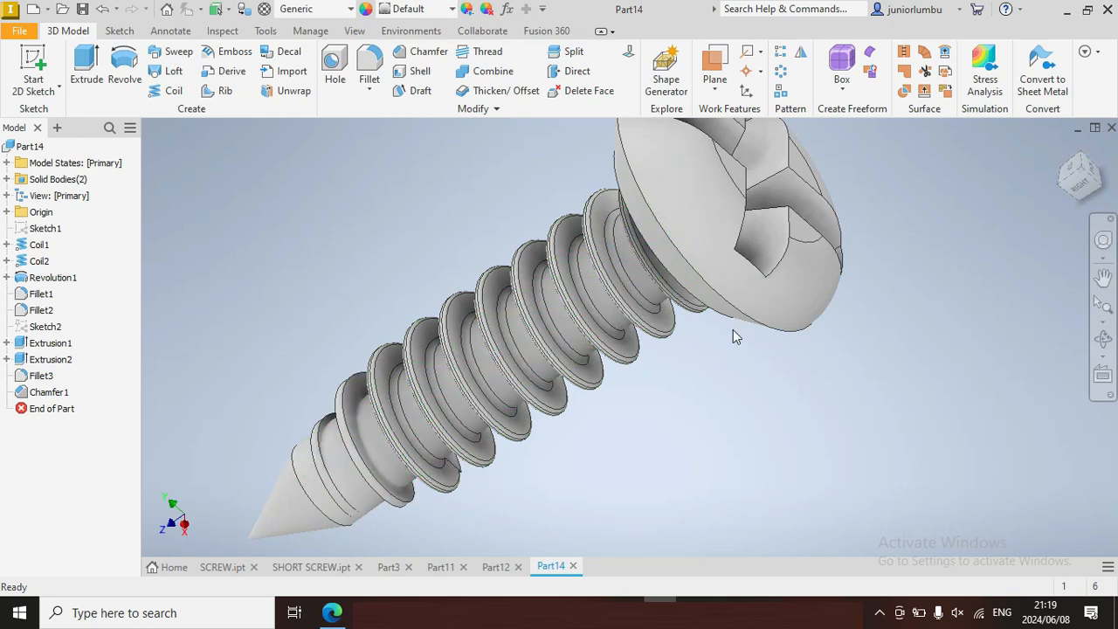
mouse_move(1081, 177)
left_mouse_down()
mouse_move(1039, 220)
mouse_move(1045, 166)
mouse_move(1064, 207)
mouse_move(1074, 187)
left_mouse_up()
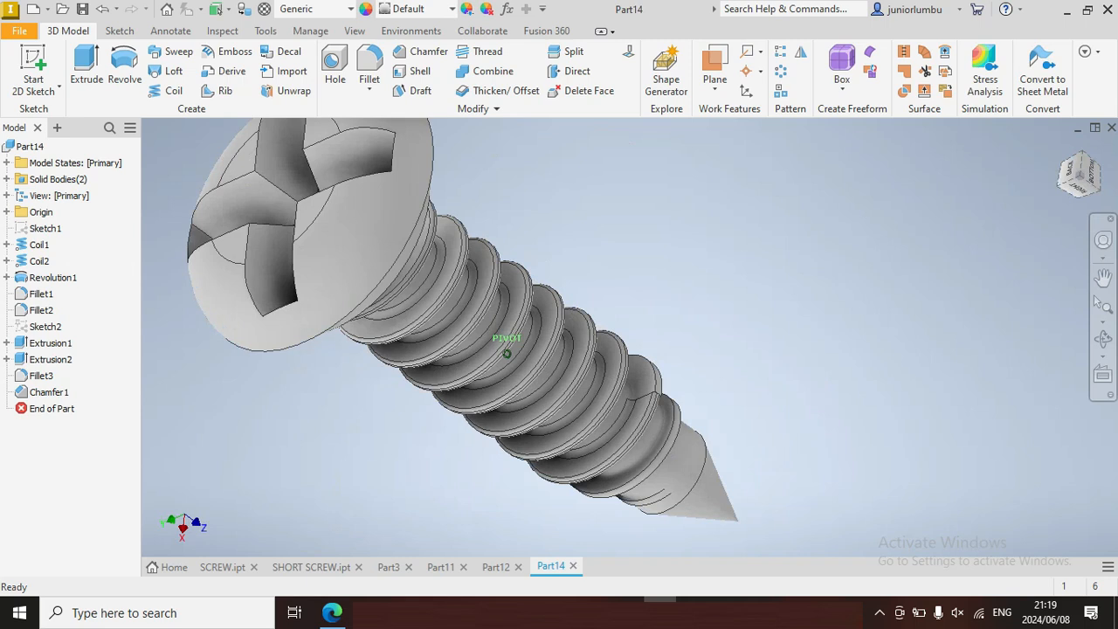
left_click(324, 10)
scroll(367, 280, "down", 10)
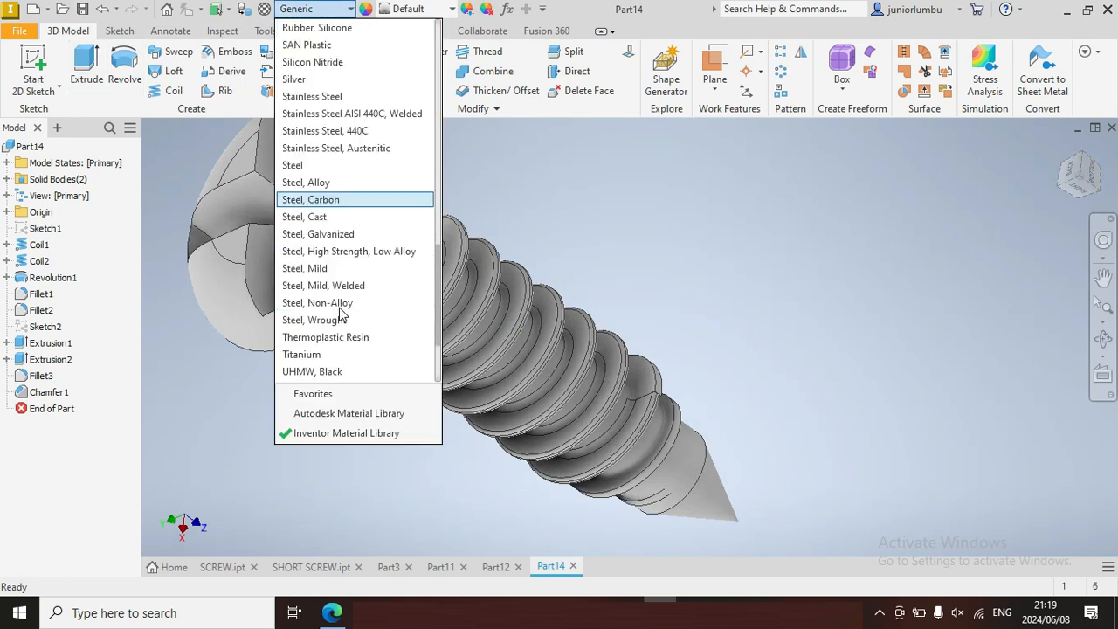
scroll(341, 314, "down", 1)
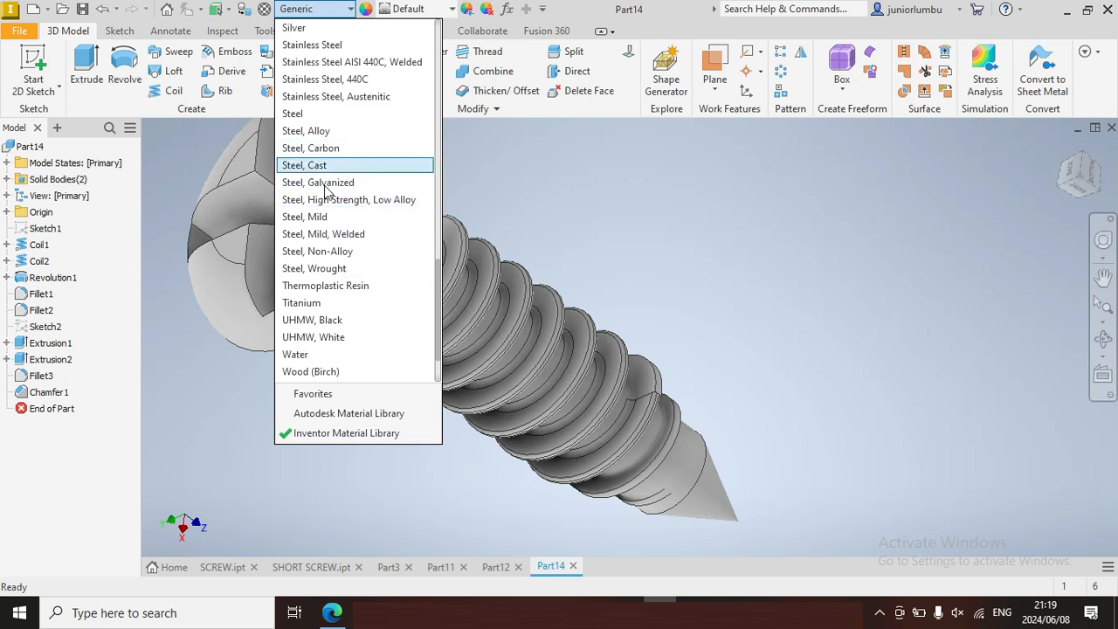
scroll(320, 131, "up", 3)
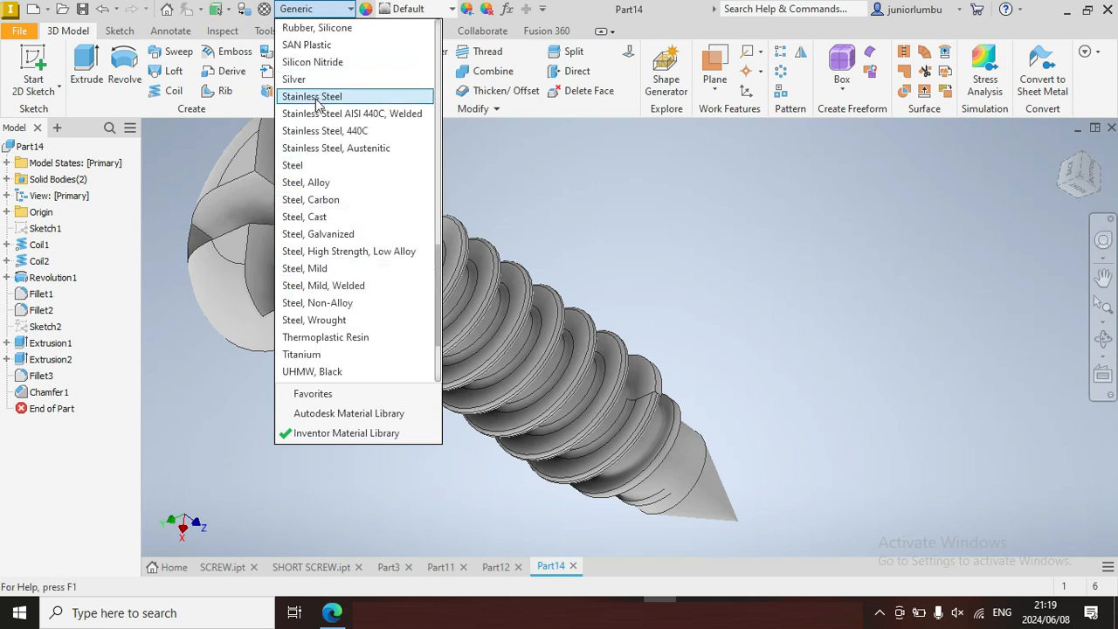
left_click(317, 102)
scroll(442, 242, "up", 5)
scroll(357, 215, "down", 3)
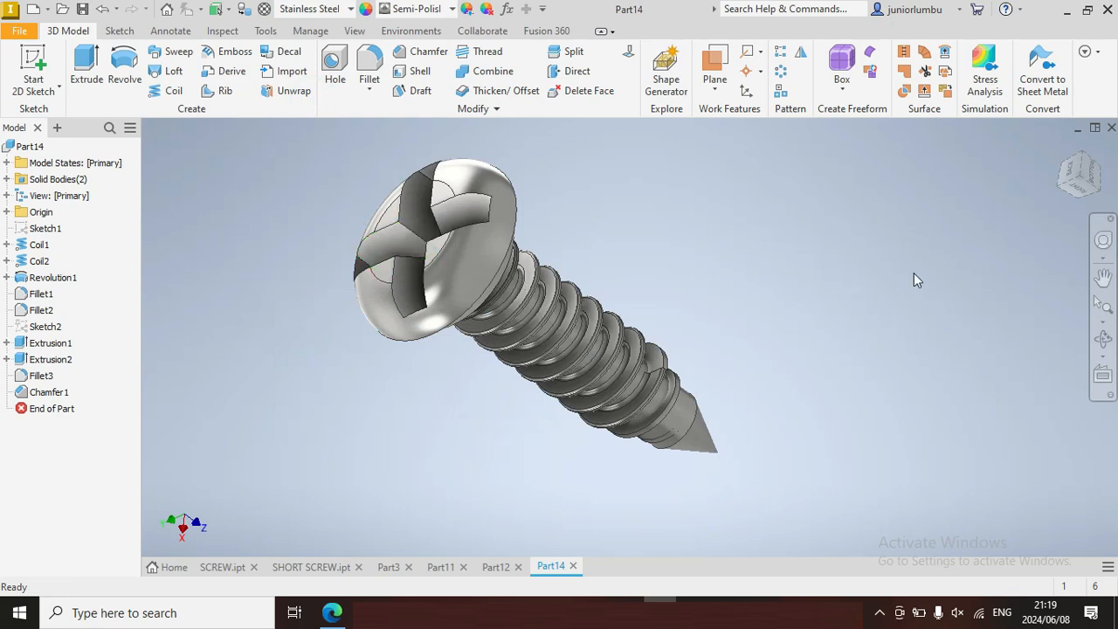
mouse_move(1051, 176)
left_mouse_down()
mouse_move(979, 206)
mouse_move(1013, 253)
mouse_move(1048, 201)
mouse_move(1005, 157)
mouse_move(1040, 218)
left_mouse_up()
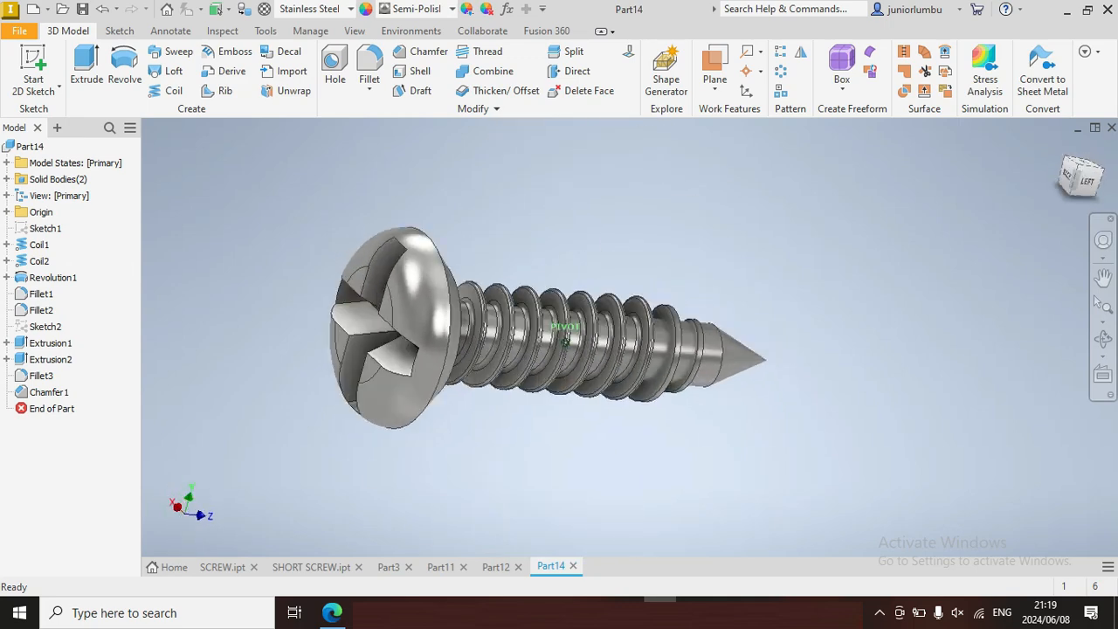